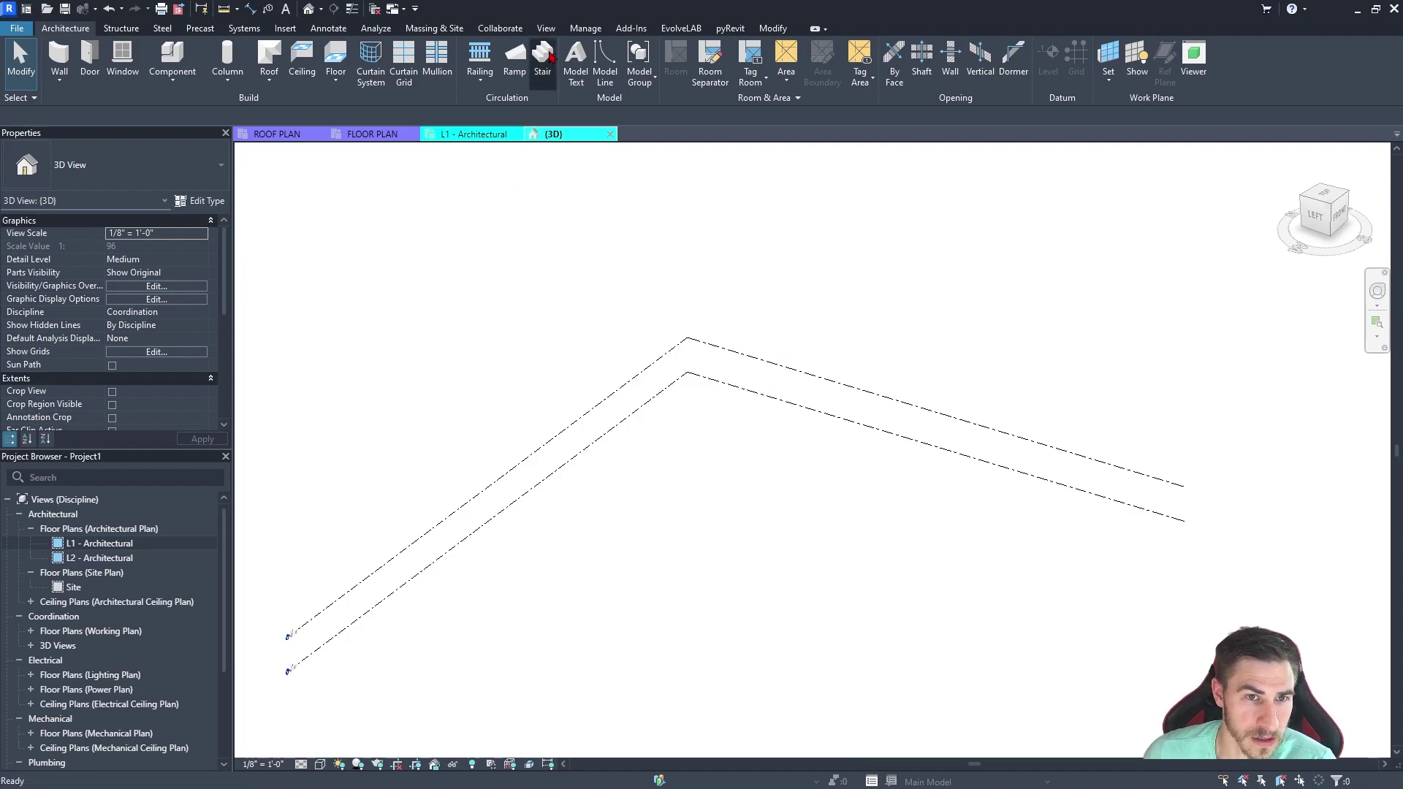
- Start a new stair and choose the Assembled Stair type 7" max riser 11" tread
key(Escape)
click(110, 165)
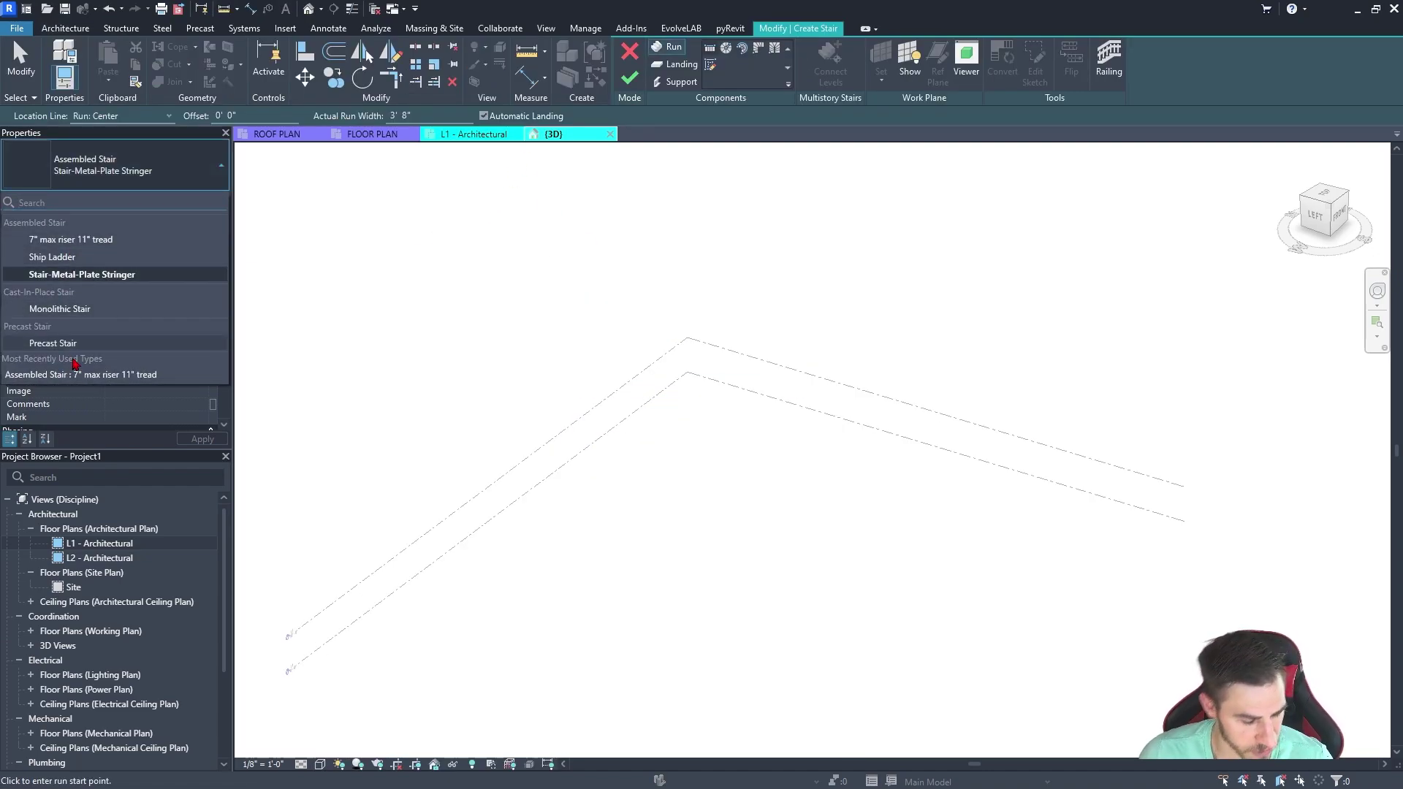
text(metal)
click(100, 169)
click(102, 167)
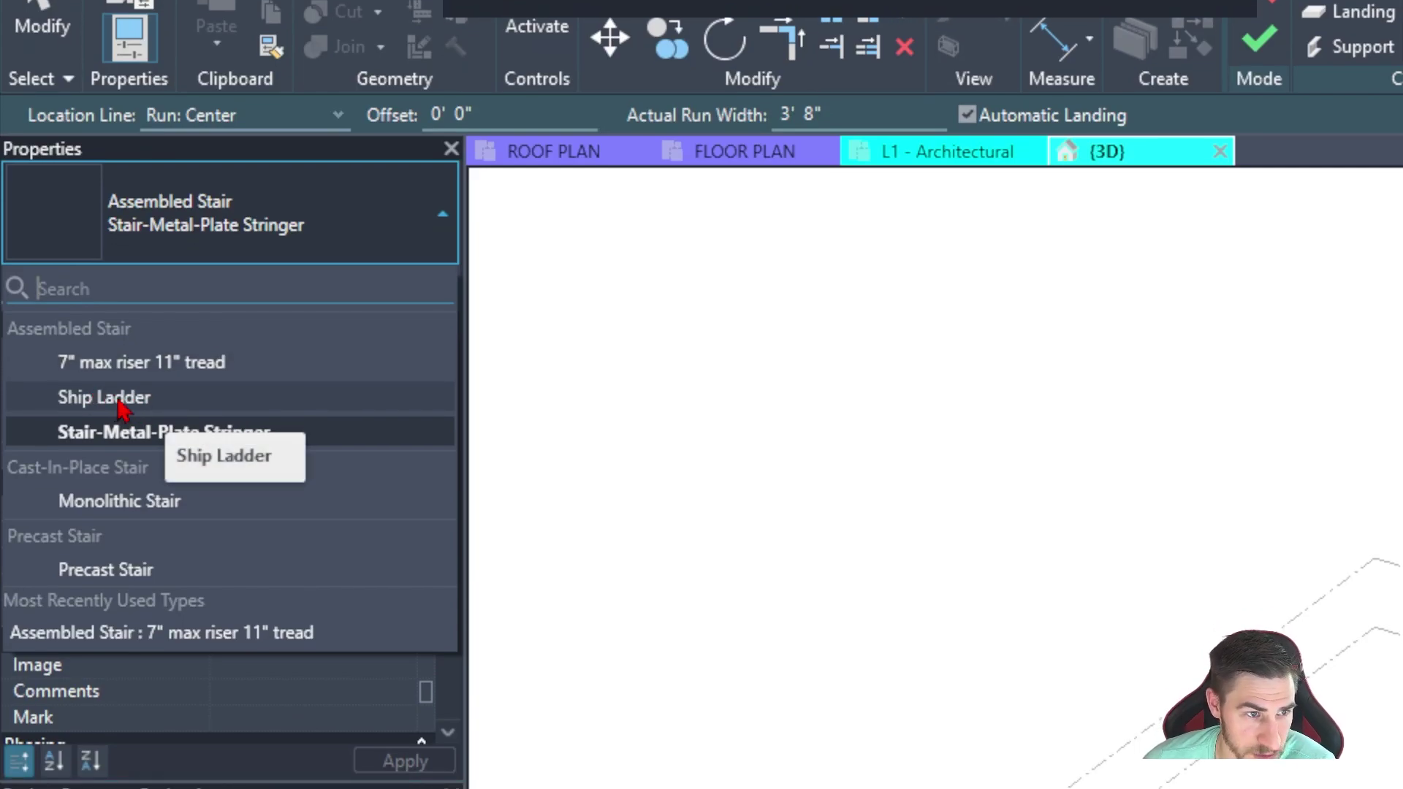
click(179, 363)
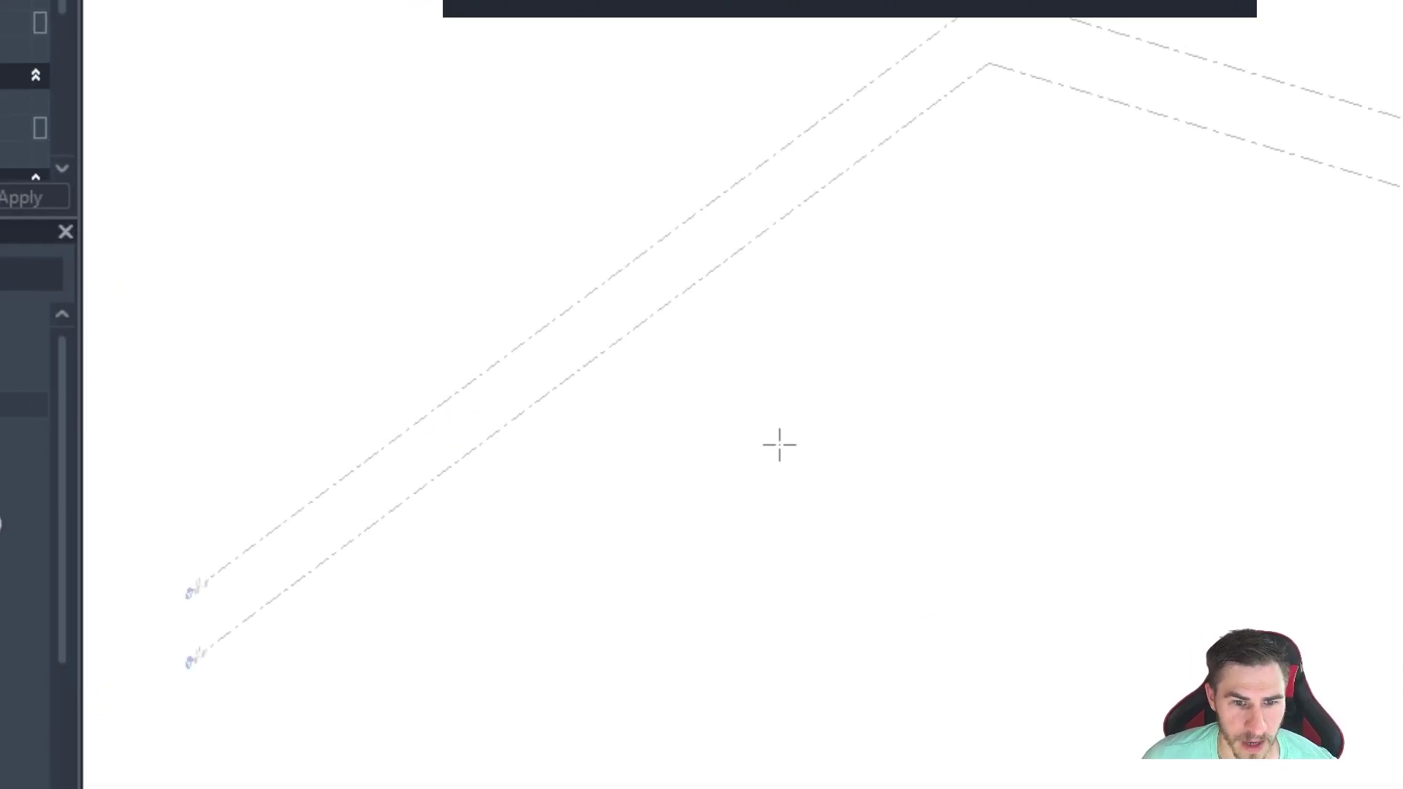
- Draw a straight 21-riser stair run from L1 to L2 in open space beside the level lines and finish the stair
scroll(280, 600, up, 3)
scroll(494, 577, down, 3)
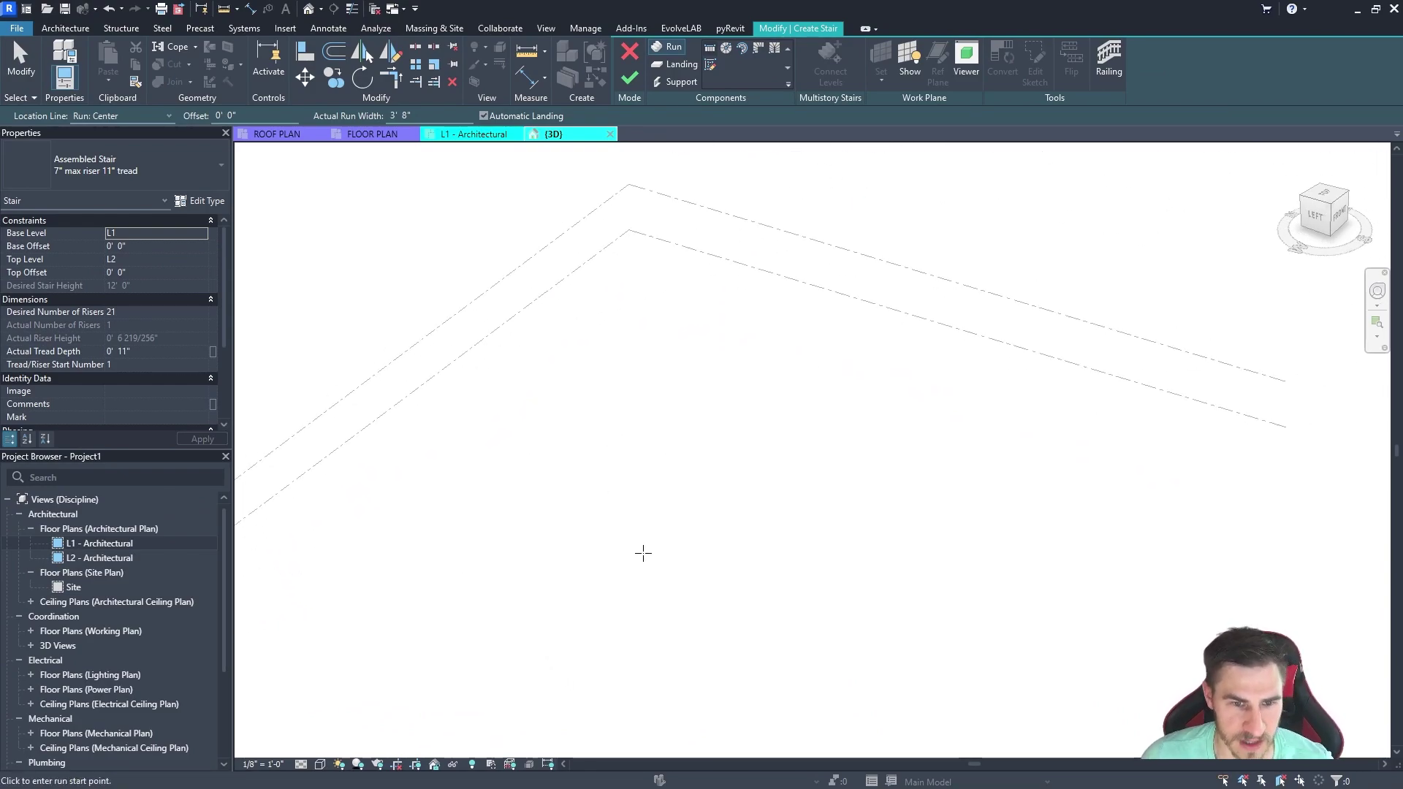
click(604, 564)
click(646, 490)
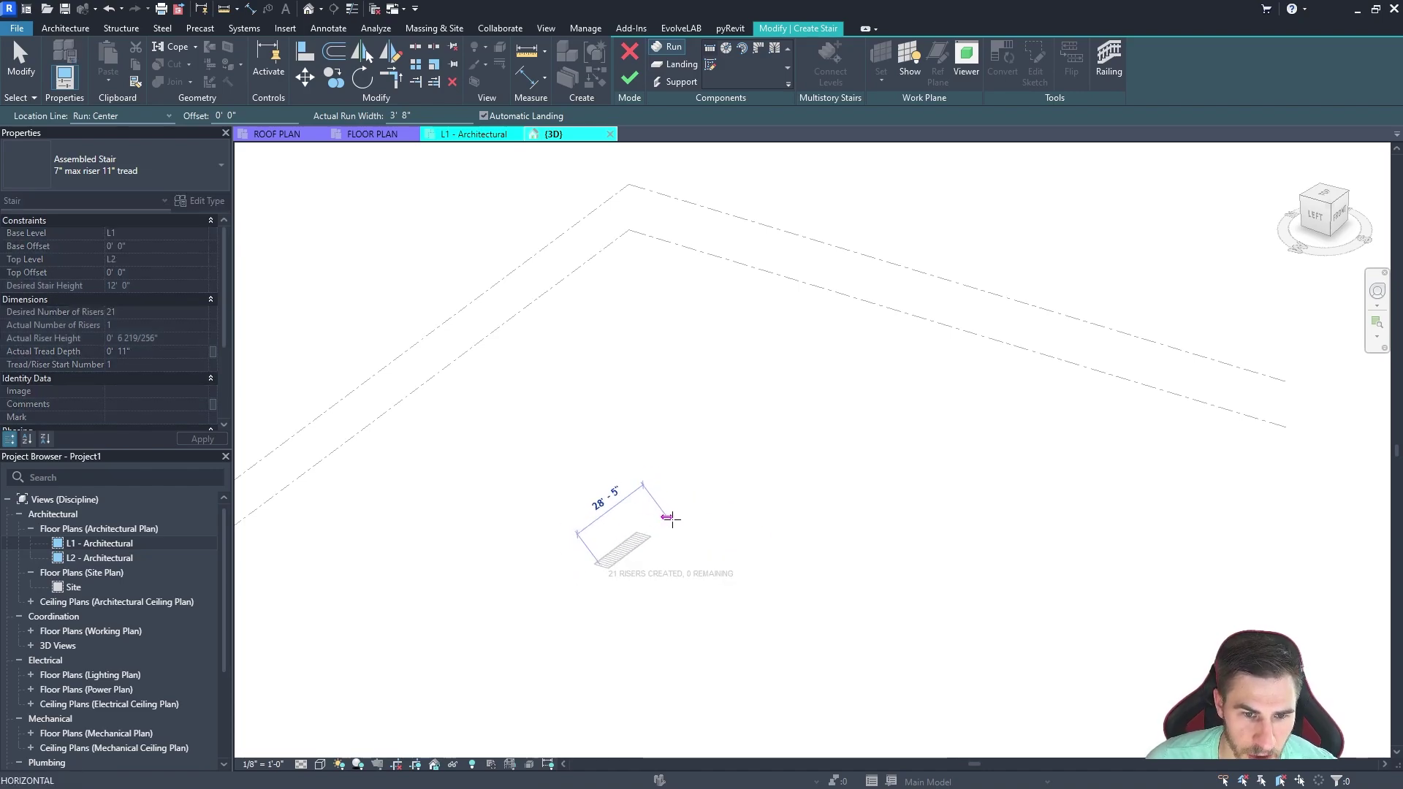
key(Escape)
scroll(598, 591, up, 5)
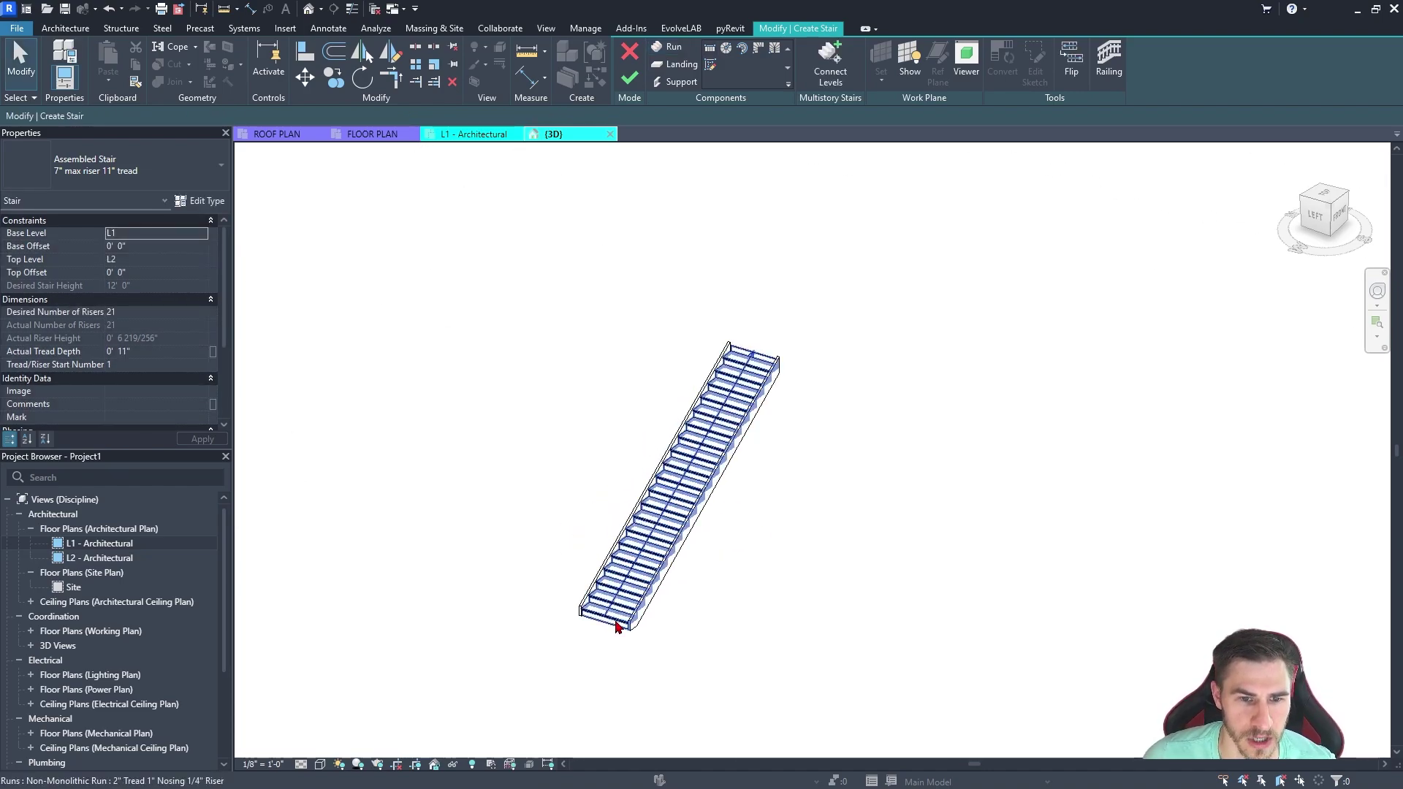
shift+middle_drag(858, 397, 829, 444)
click(629, 78)
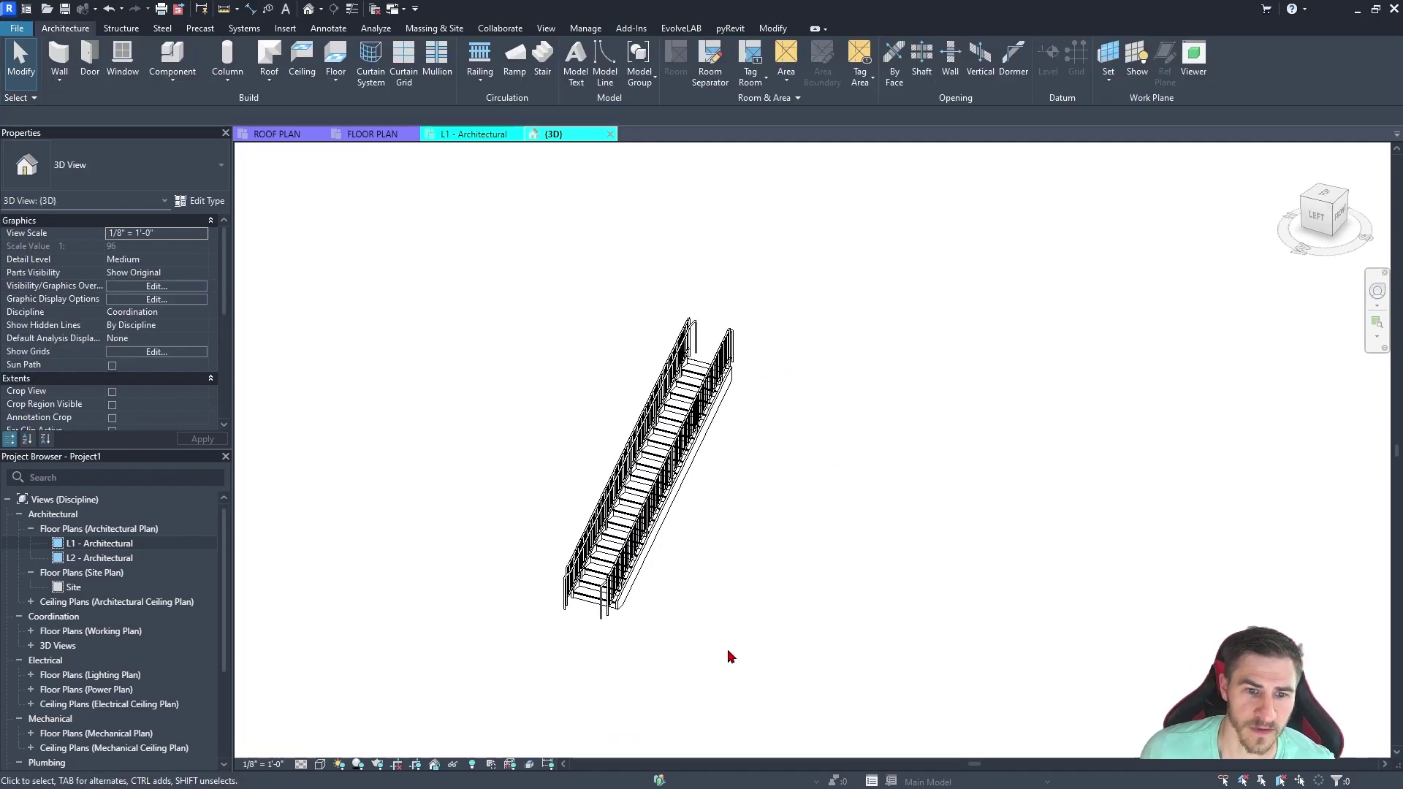
- Examine the finished stair's treads, stringers and railings from the front and the back in the 3D view
shift+middle_drag(694, 622, 664, 573)
click(749, 644)
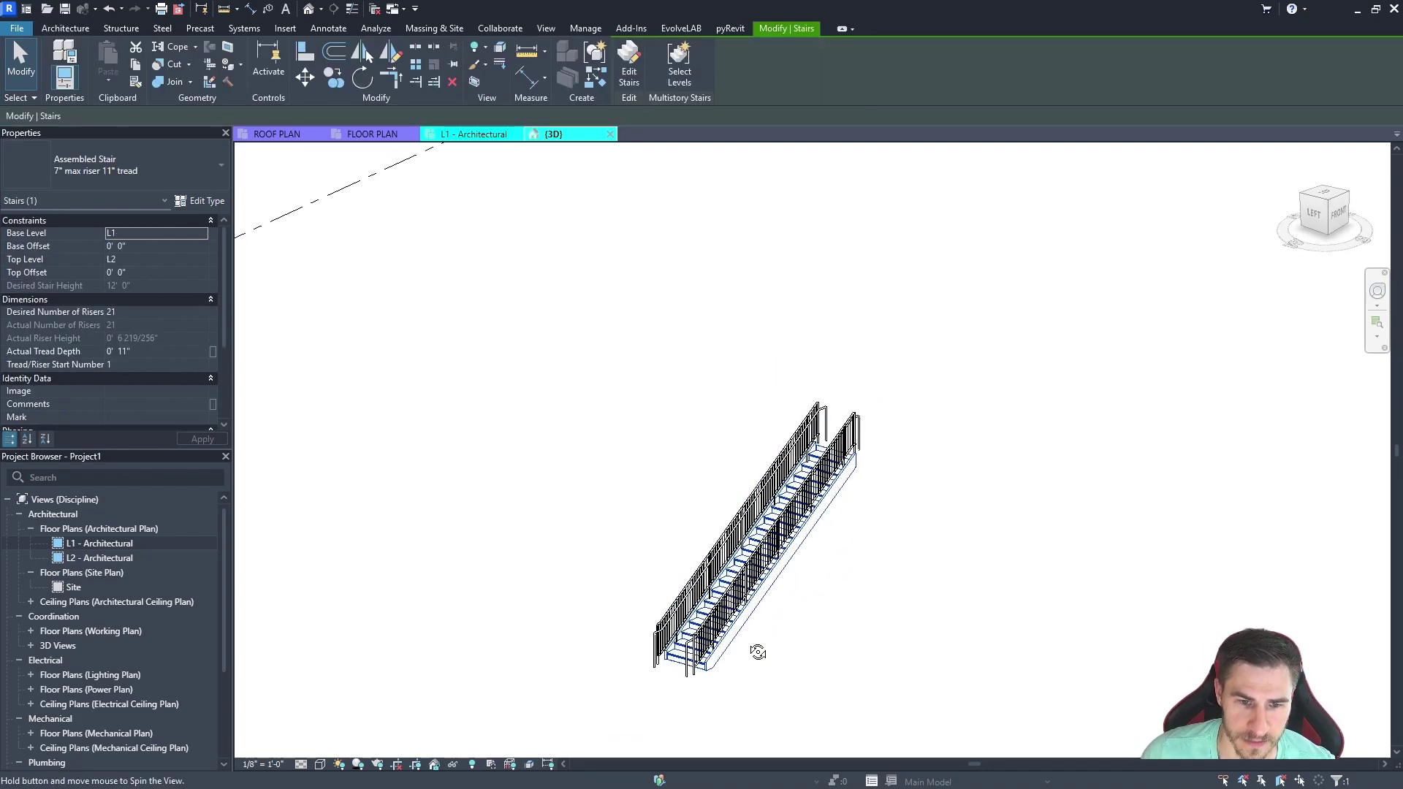
shift+middle_drag(755, 652, 929, 418)
click(1022, 611)
scroll(862, 662, up, 5)
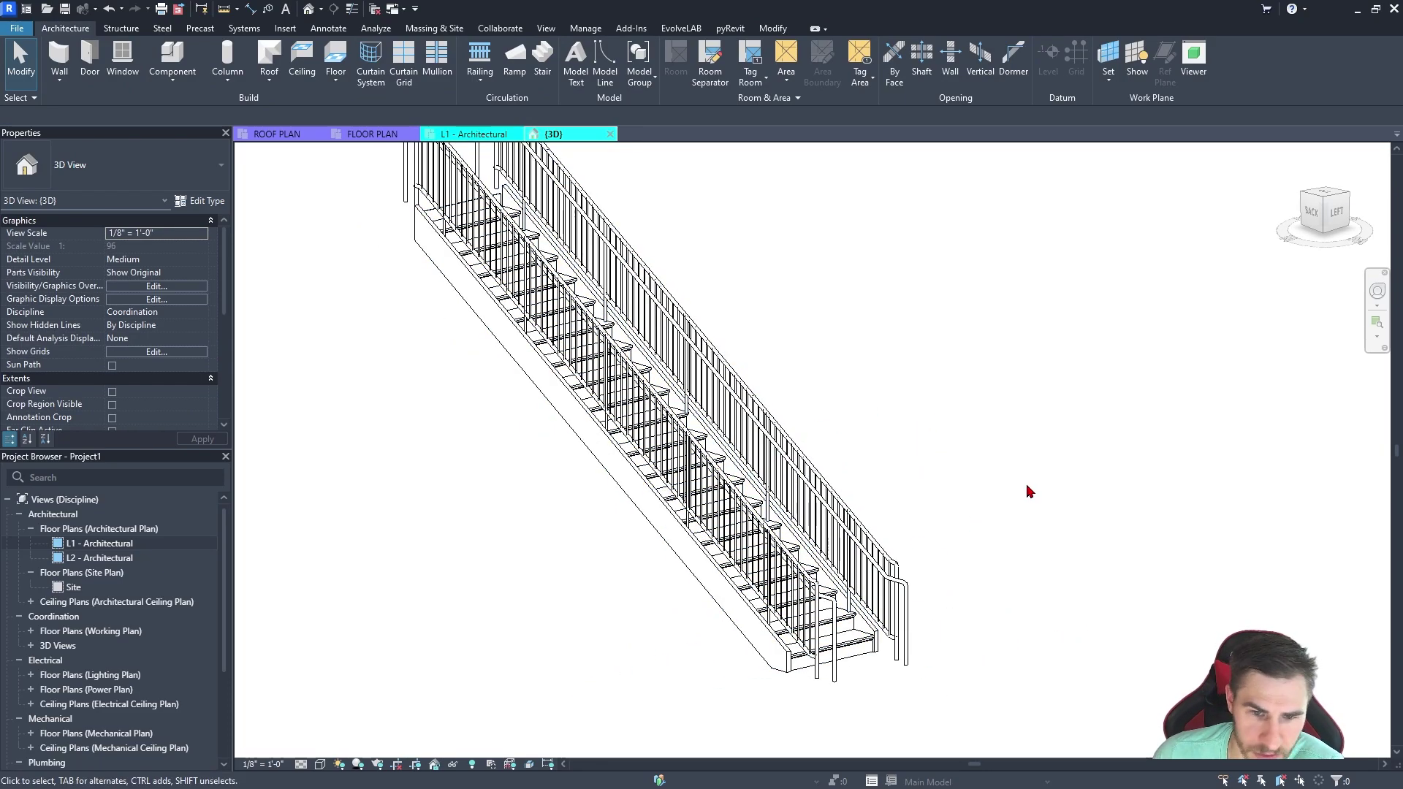
shift+middle_drag(955, 442, 1031, 316)
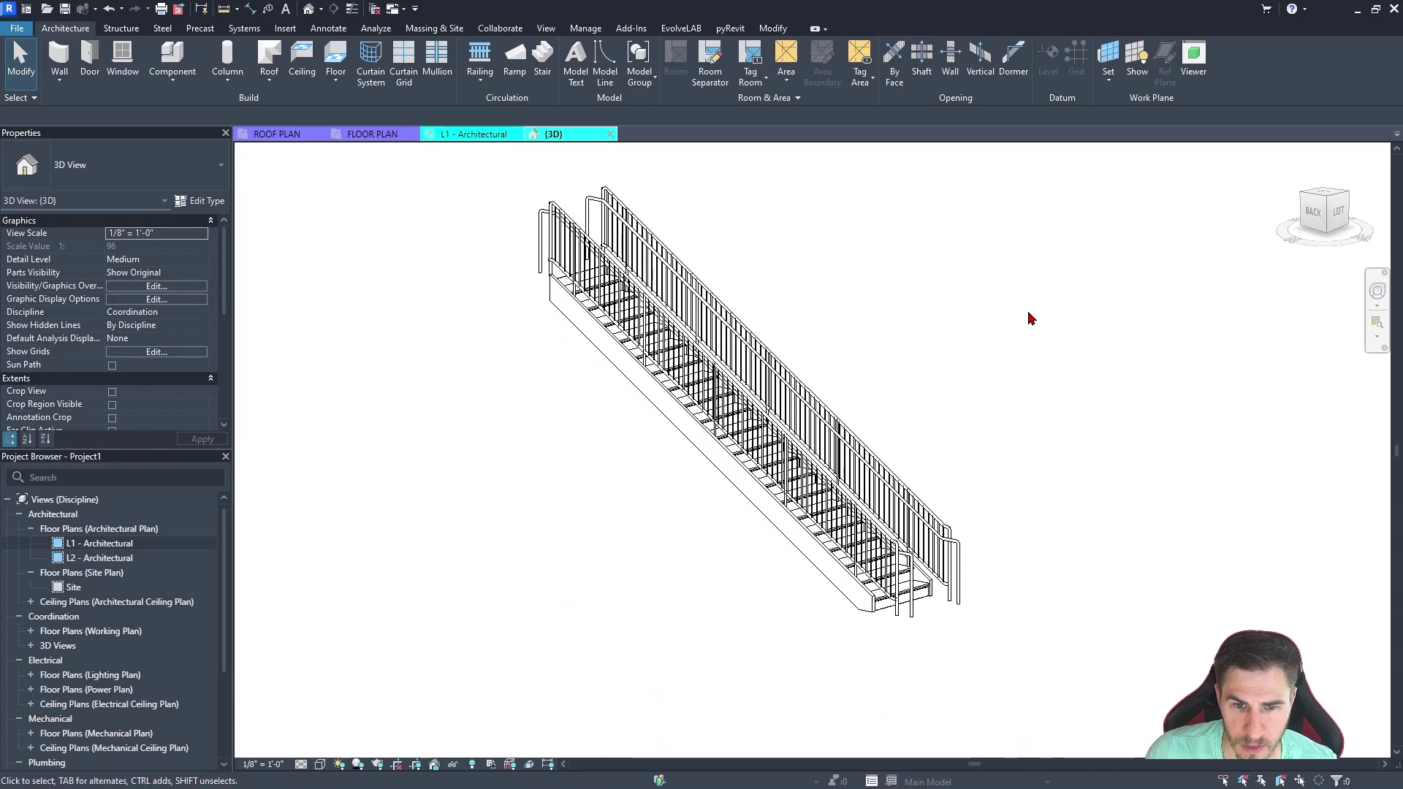
shift+middle_drag(965, 598, 767, 648)
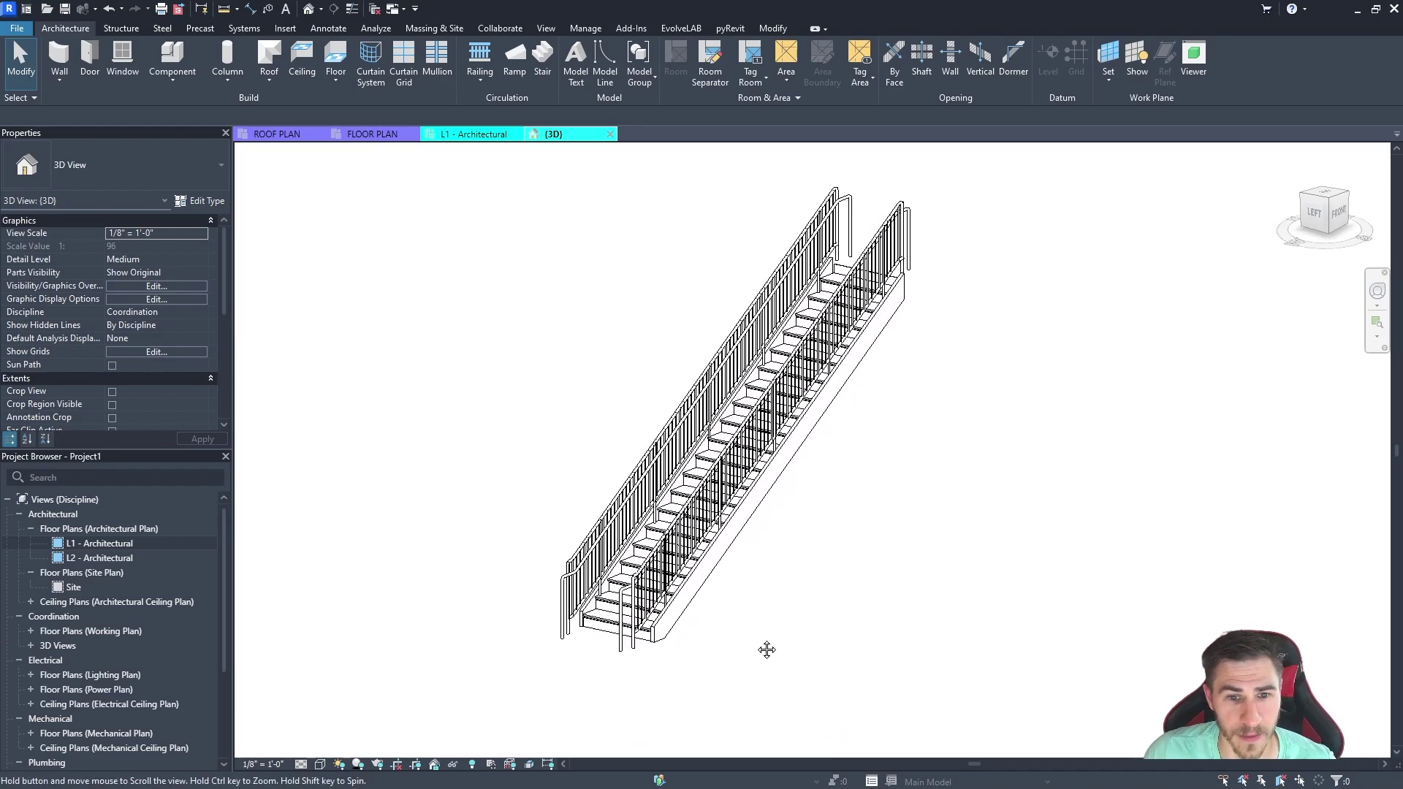
click(748, 521)
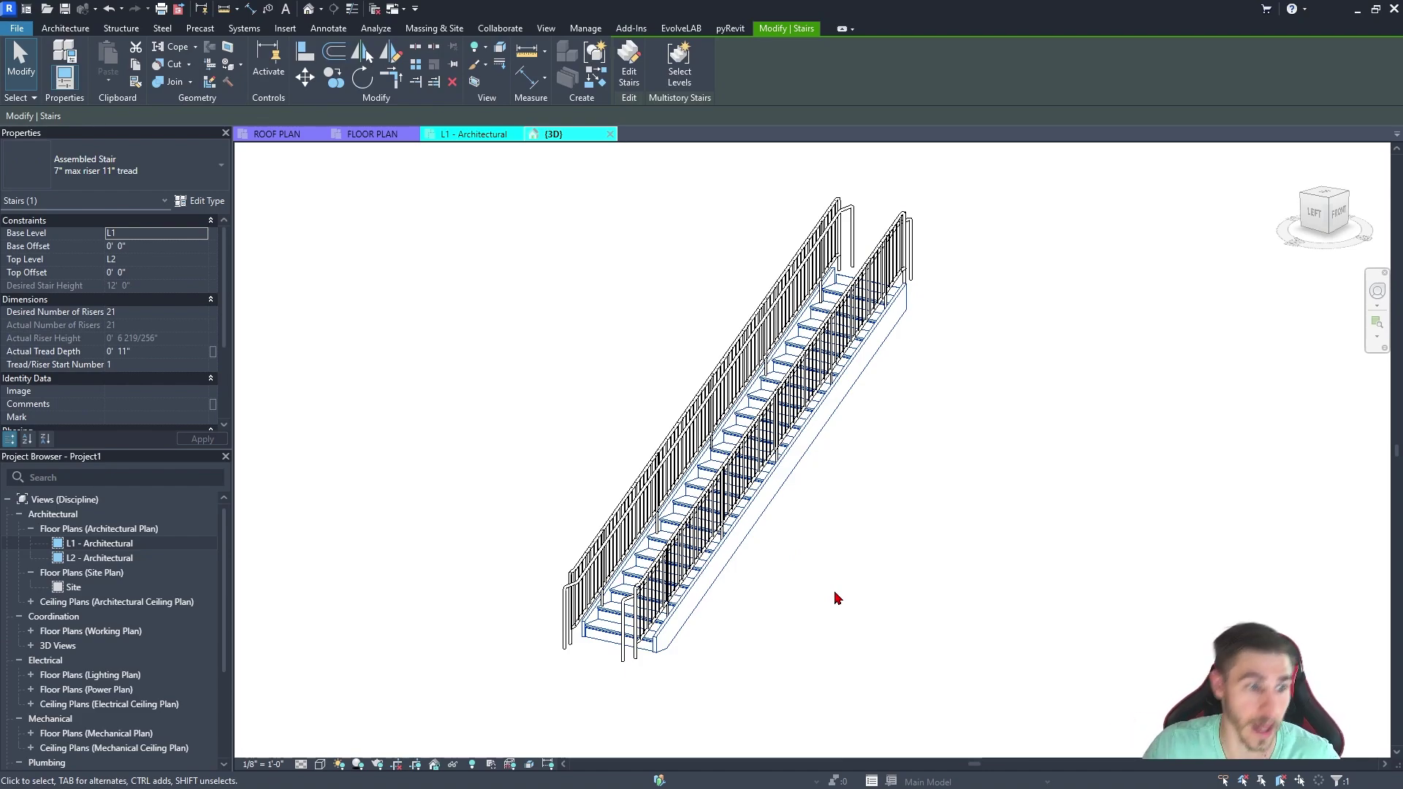
click(876, 578)
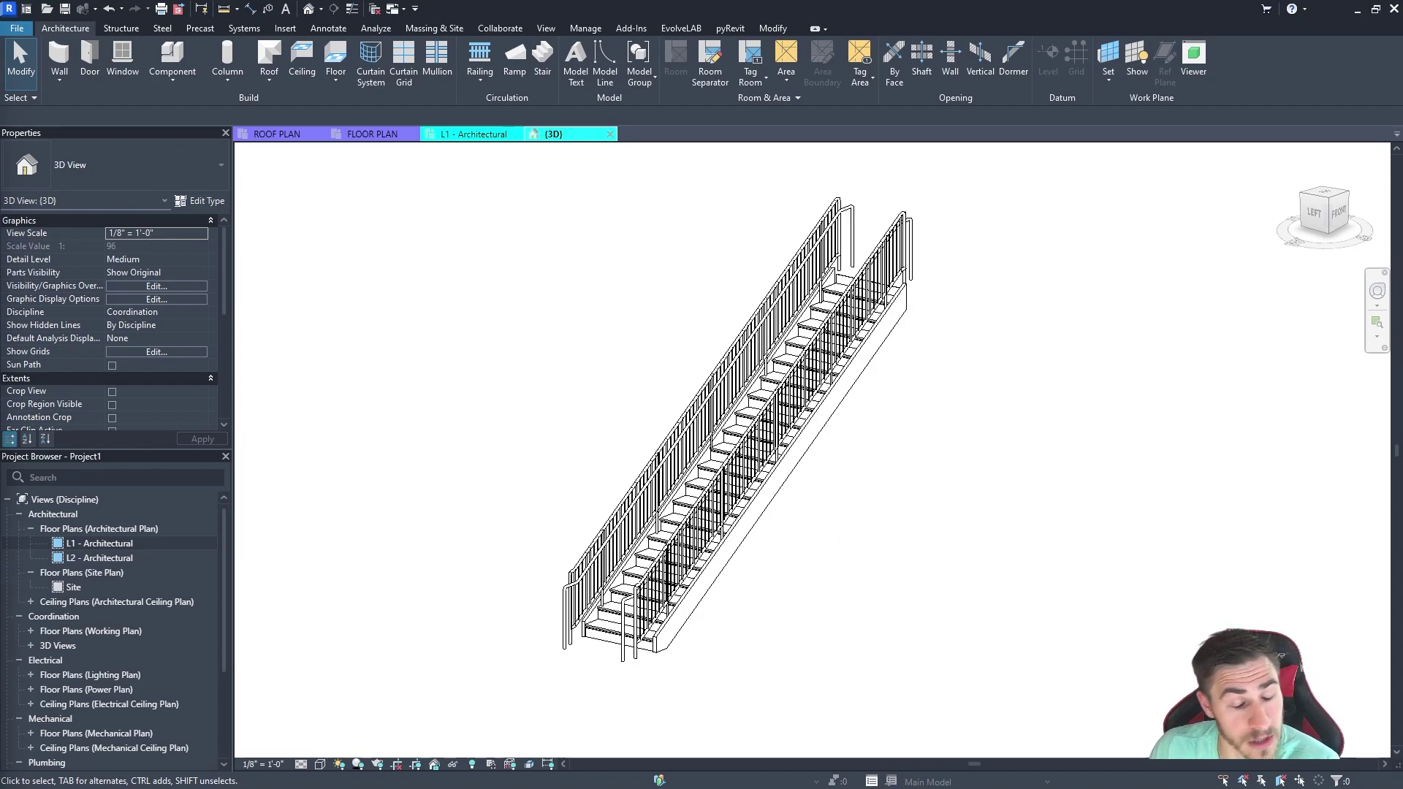
- Duplicate the stair's type as Ship Ladder 2 and check its slope calculation rules without changing them
click(778, 468)
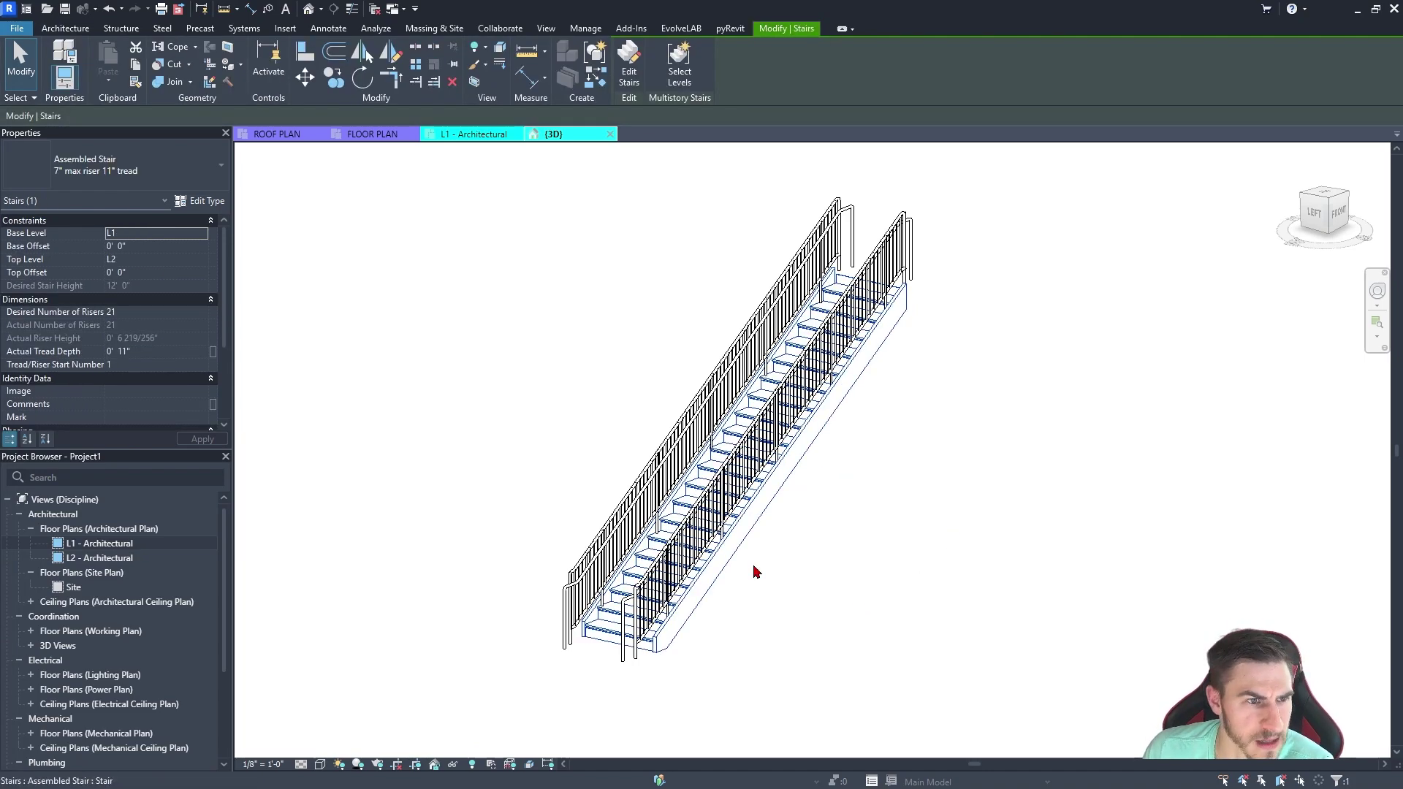
click(199, 201)
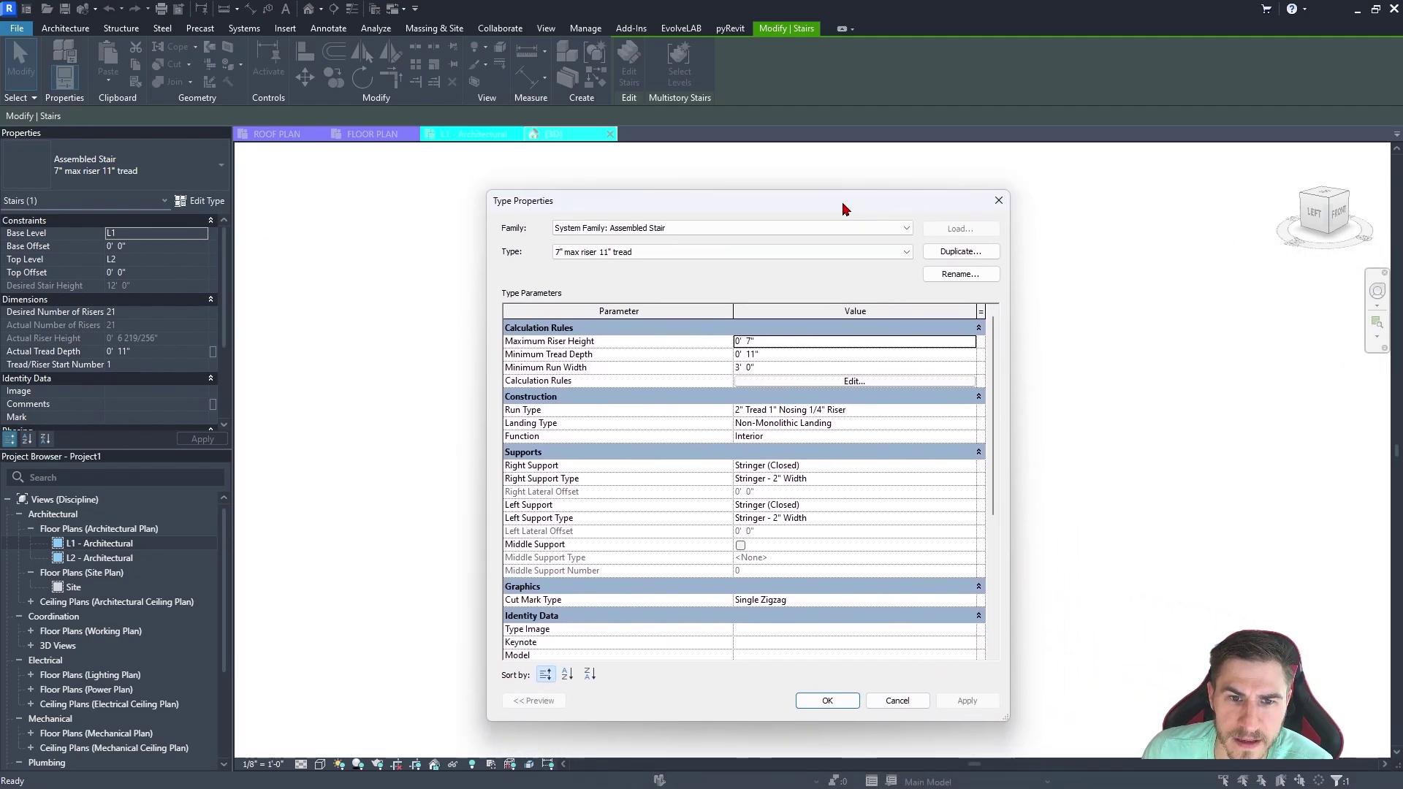
click(963, 252)
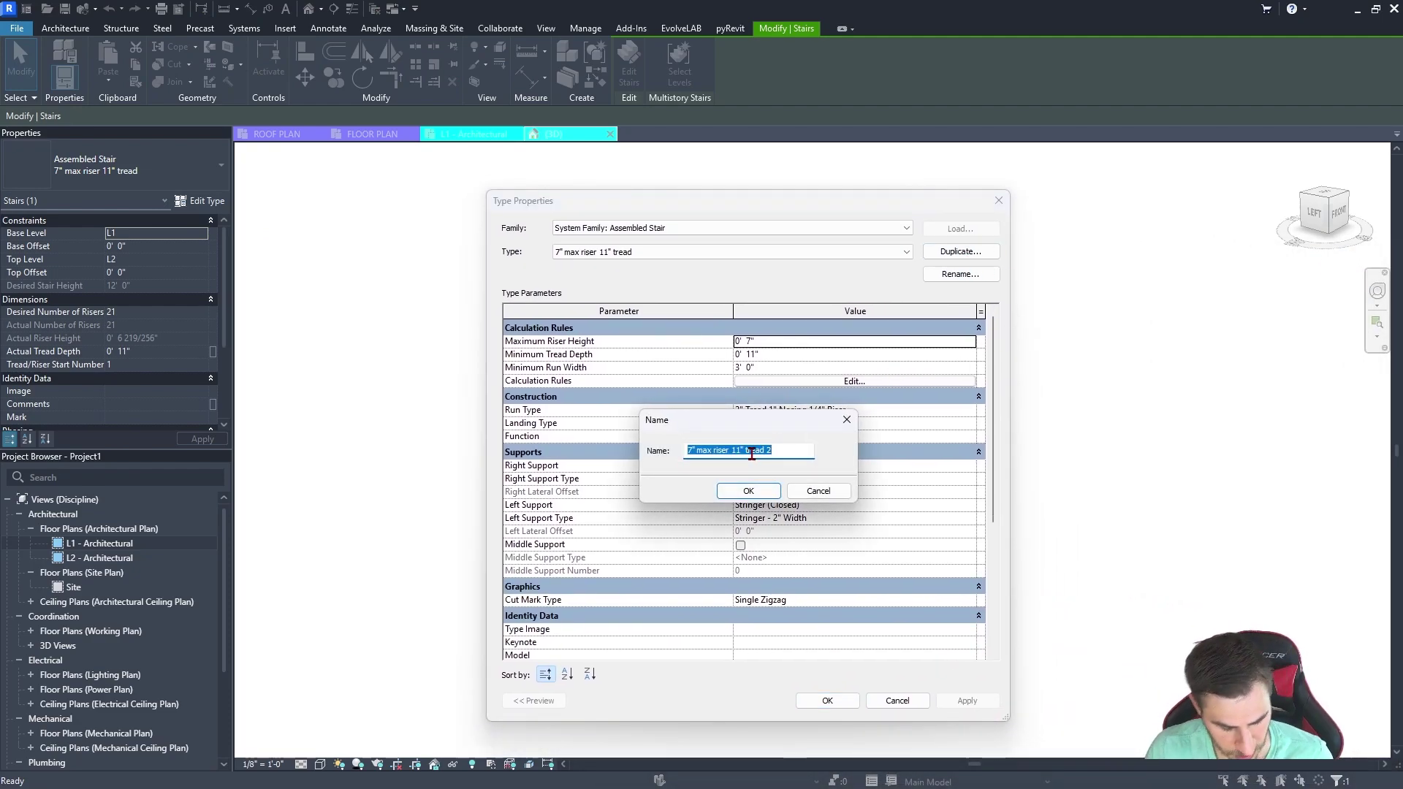
text(Ship Ladder 2)
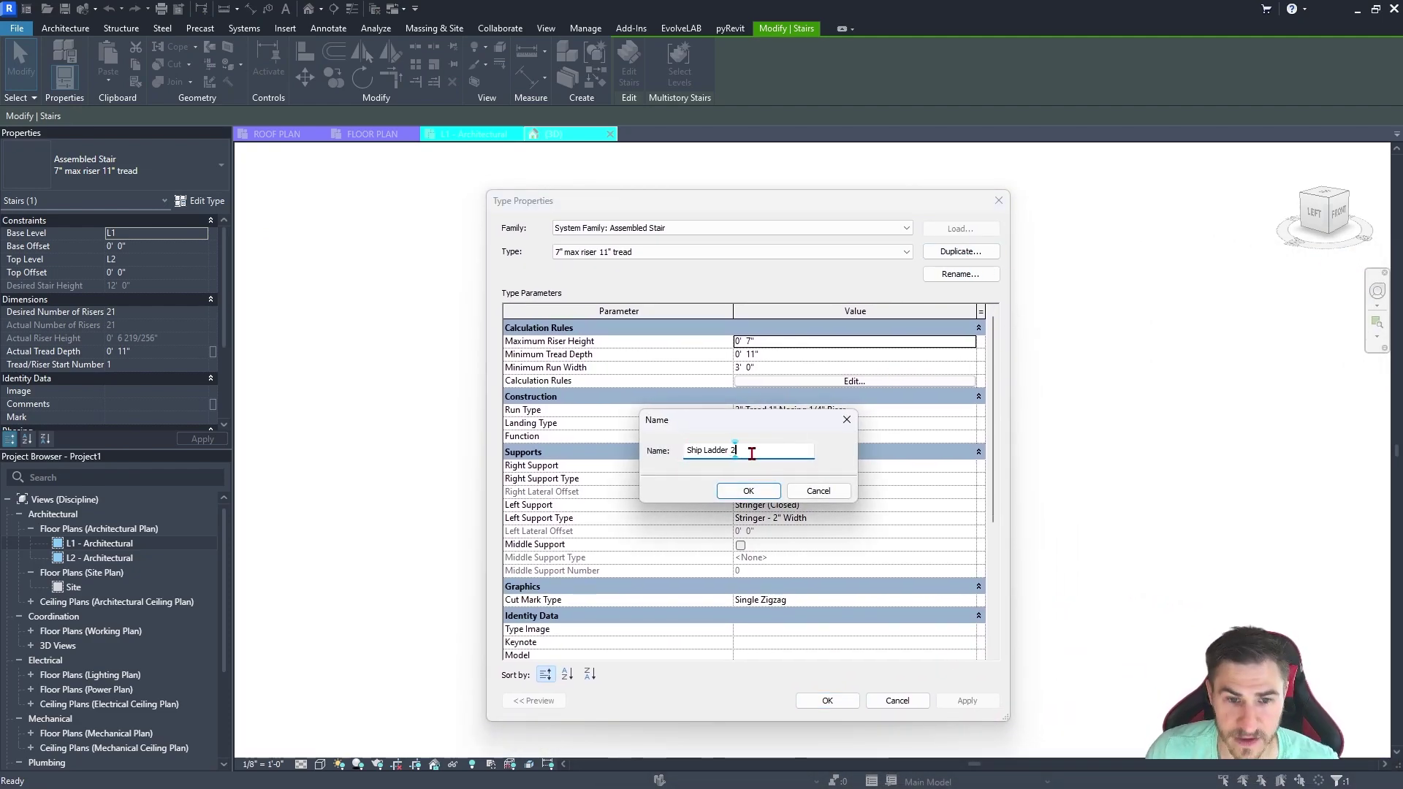
click(734, 491)
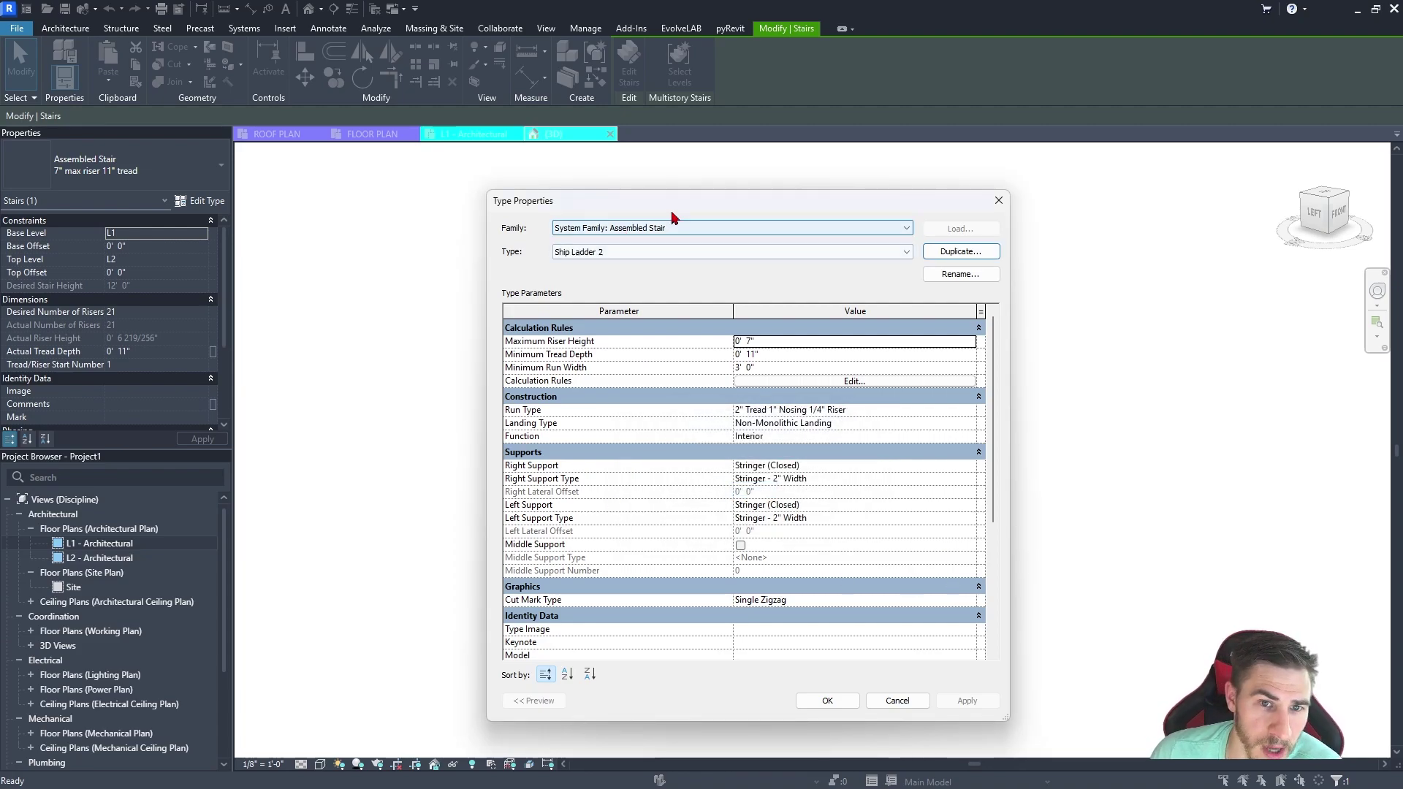
drag(674, 213, 434, 173)
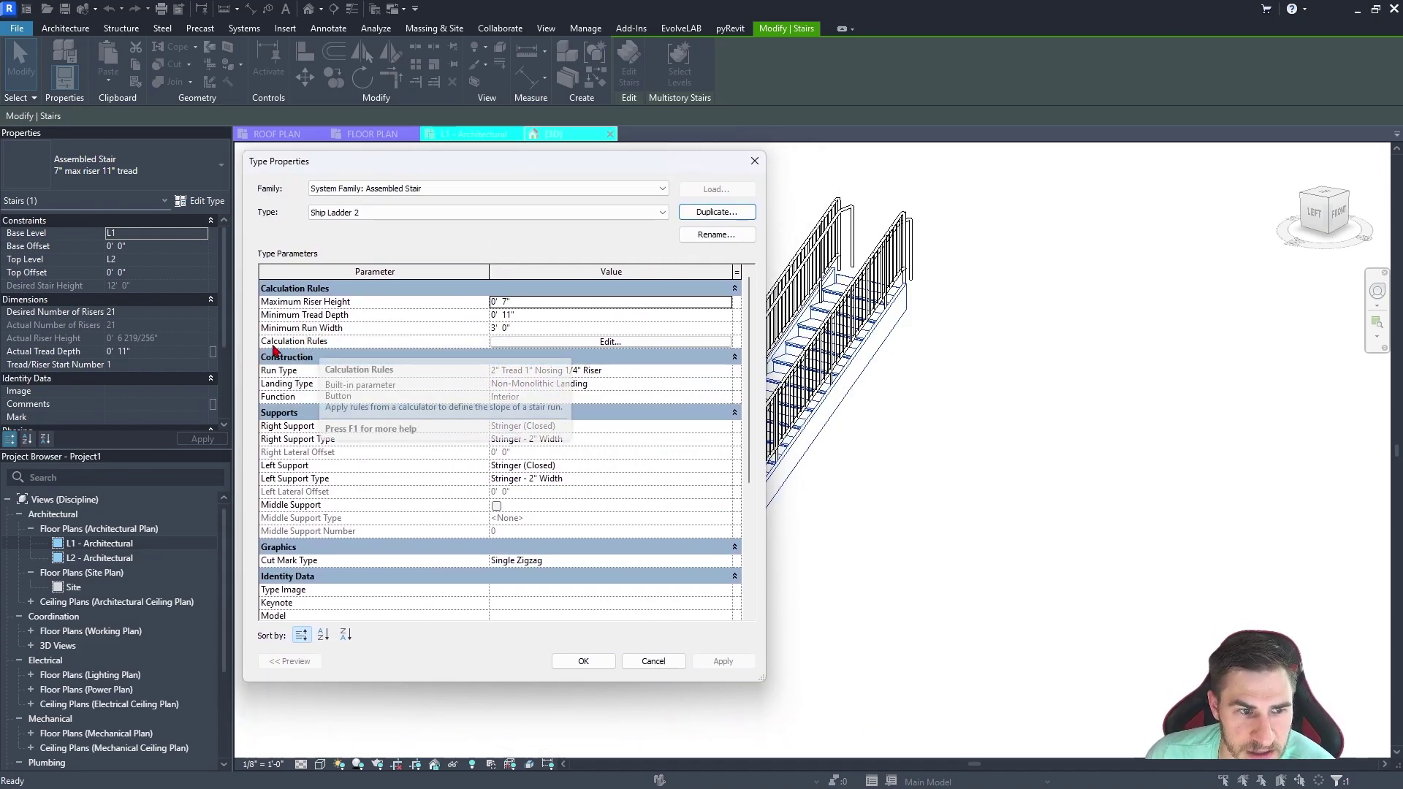
click(564, 342)
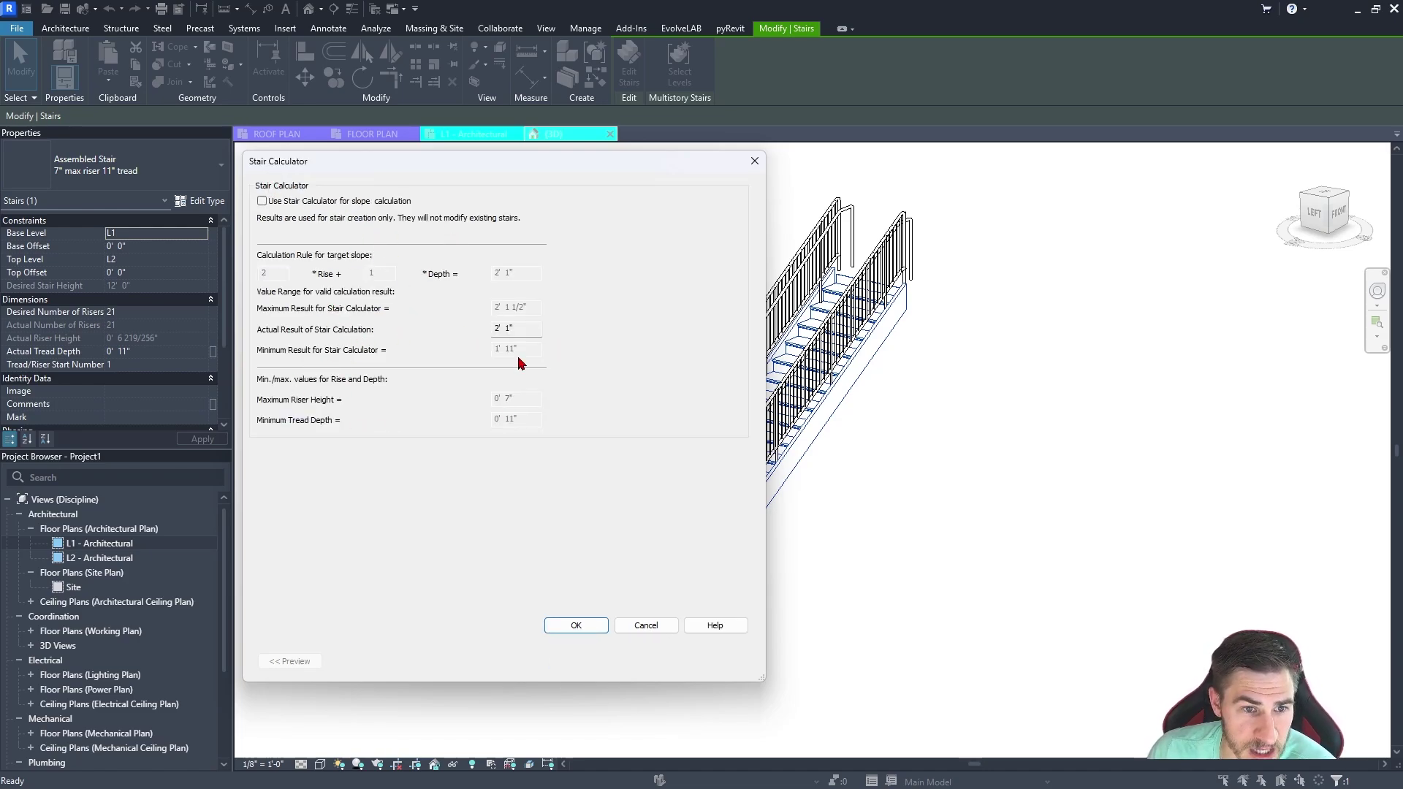
click(647, 628)
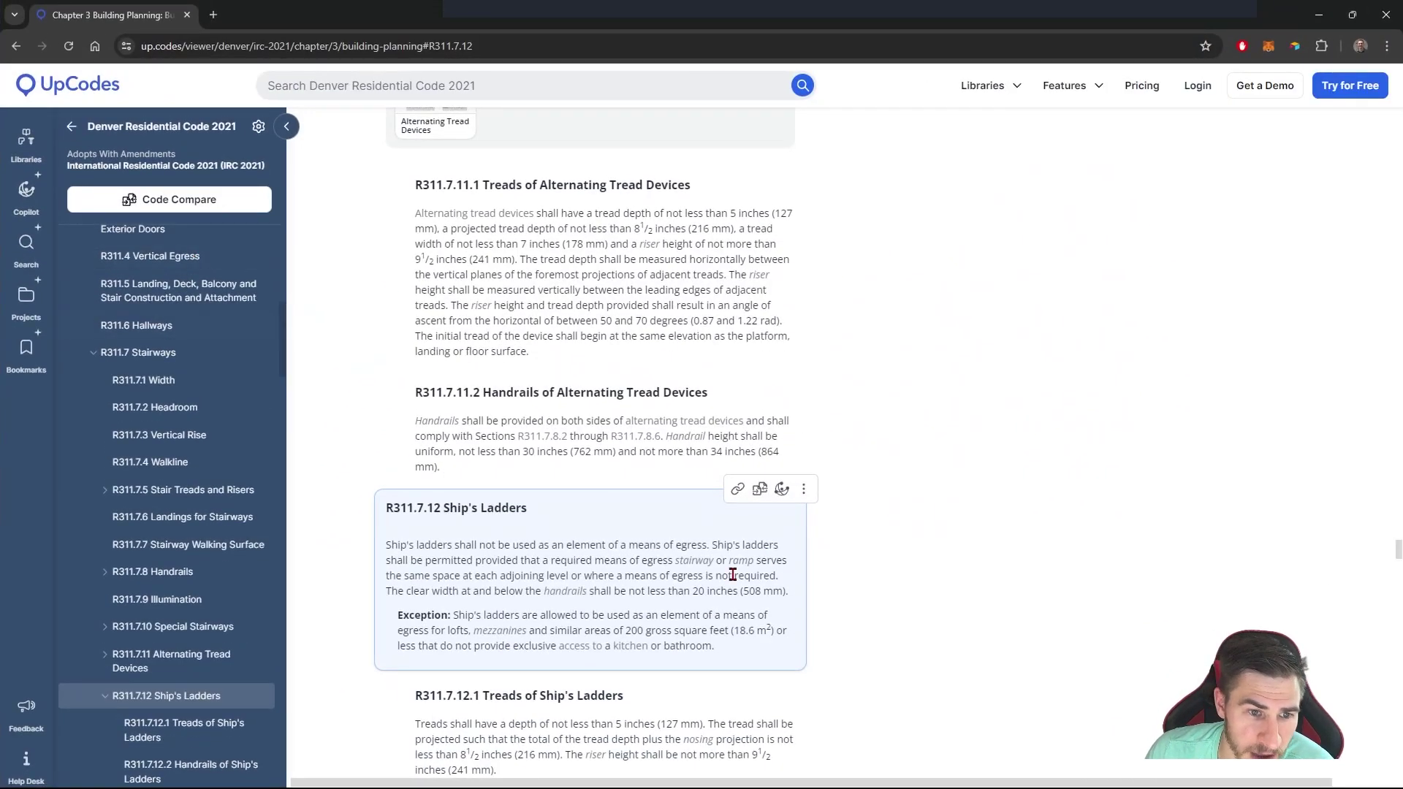
- Read the ship's ladder requirements for egress, clear width and tread depth in section R311.7.12 of the UpCodes page
scroll(732, 575, down, 2)
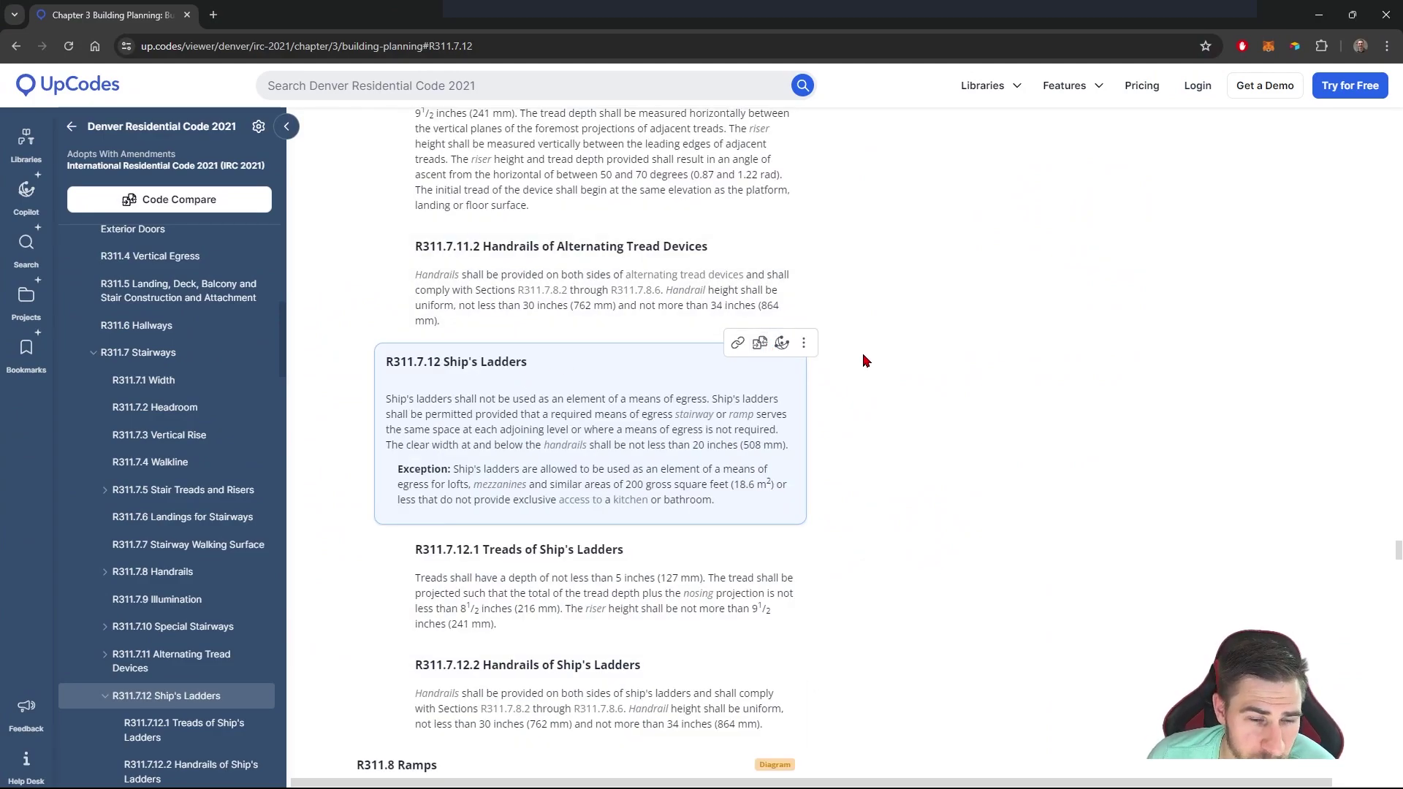
scroll(864, 357, down, 1)
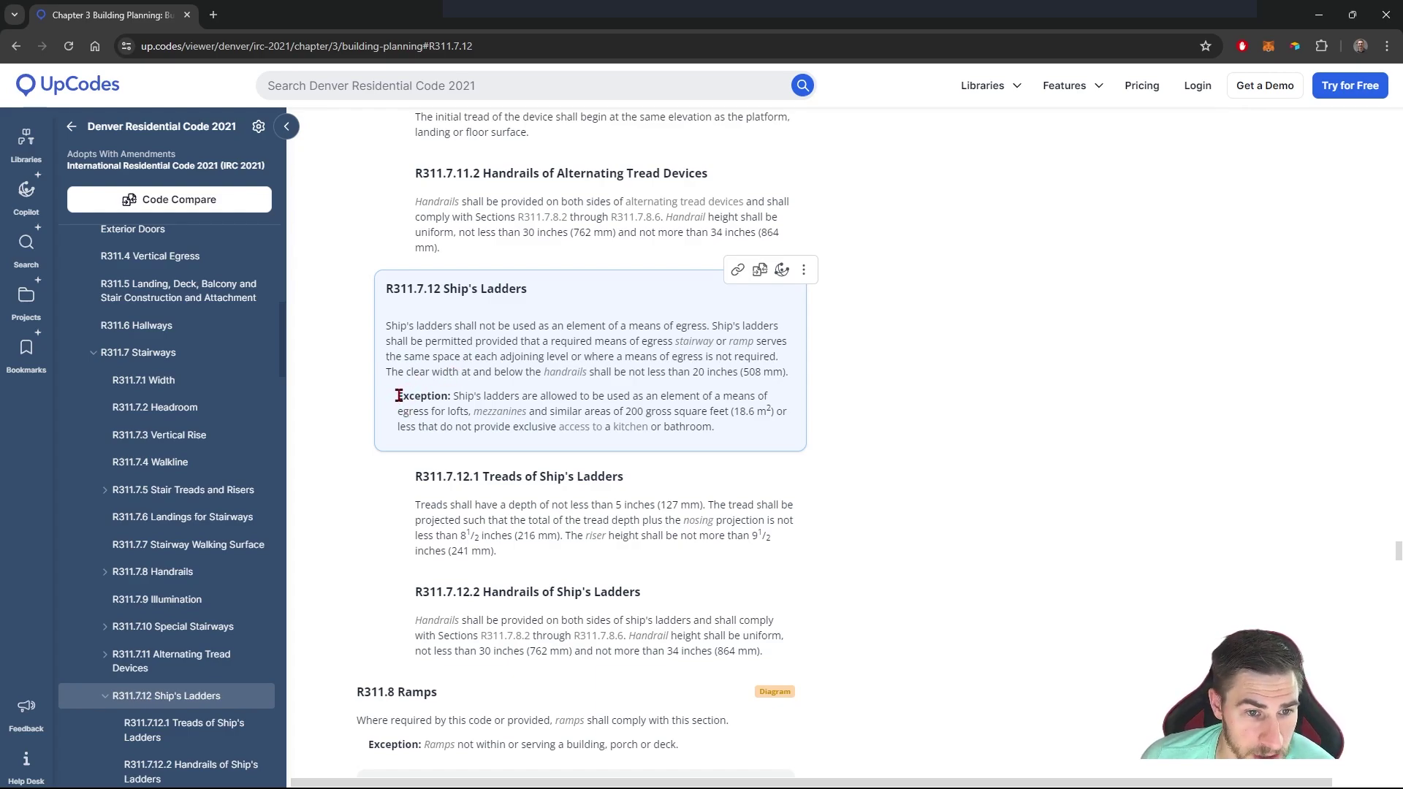
drag(398, 396, 733, 430)
click(664, 441)
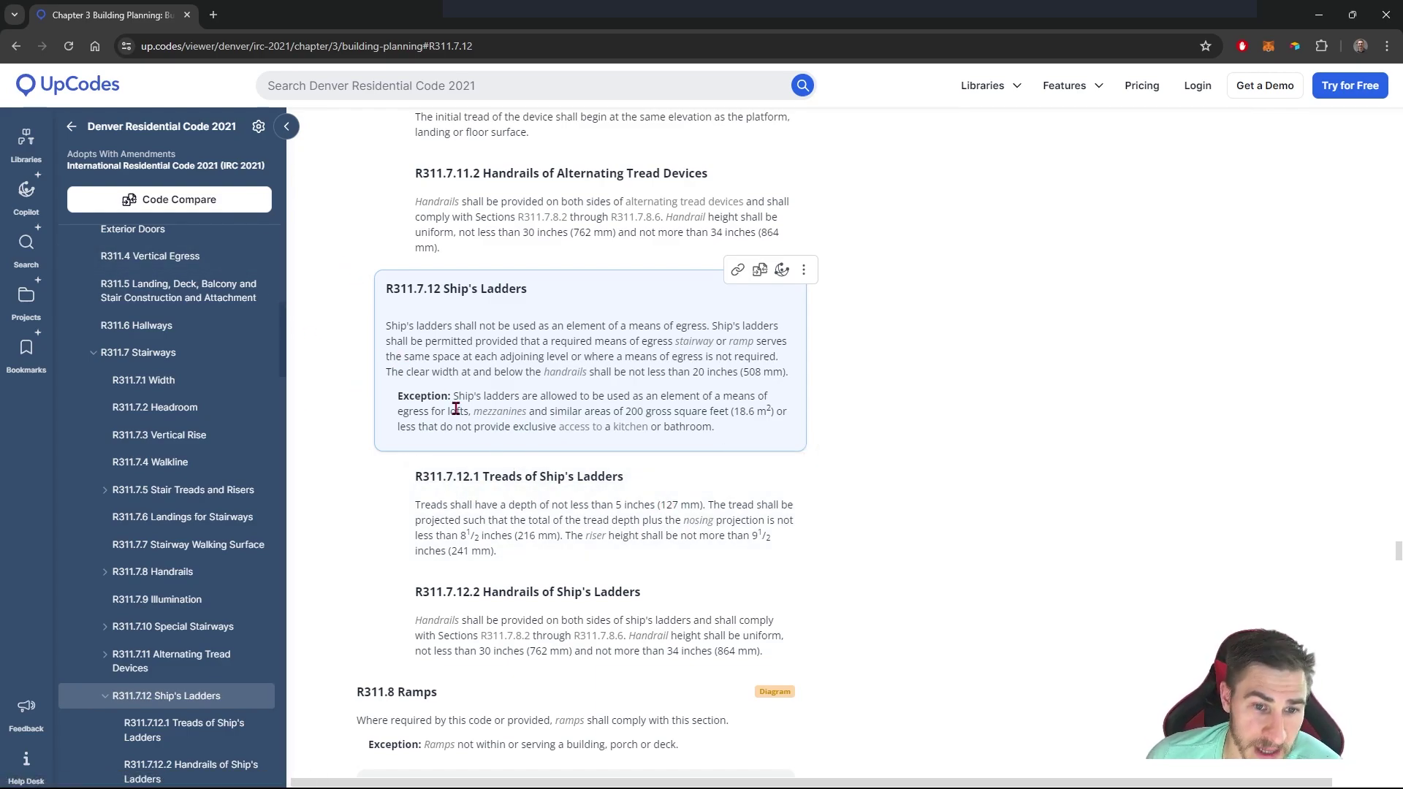
drag(449, 412, 709, 413)
click(606, 411)
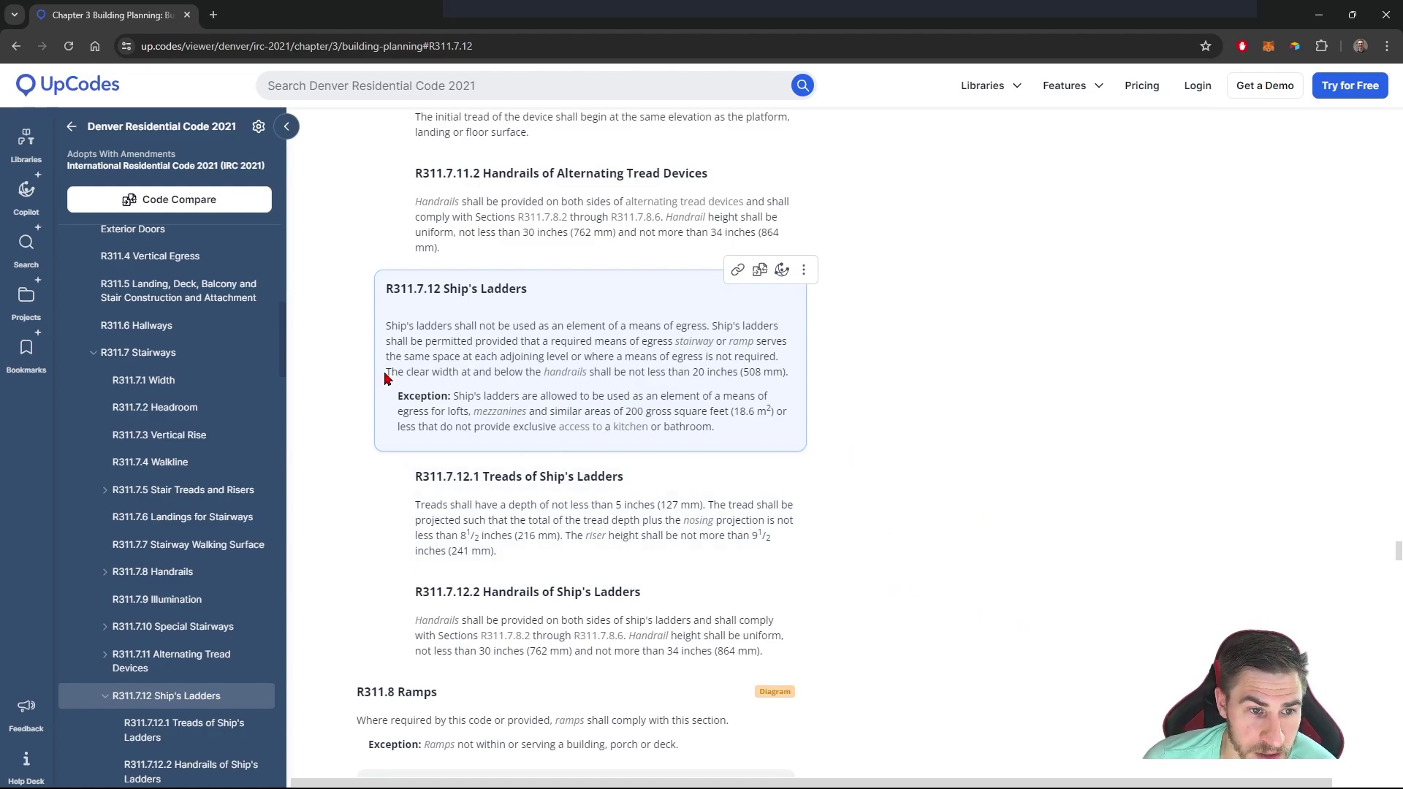
drag(386, 373, 783, 364)
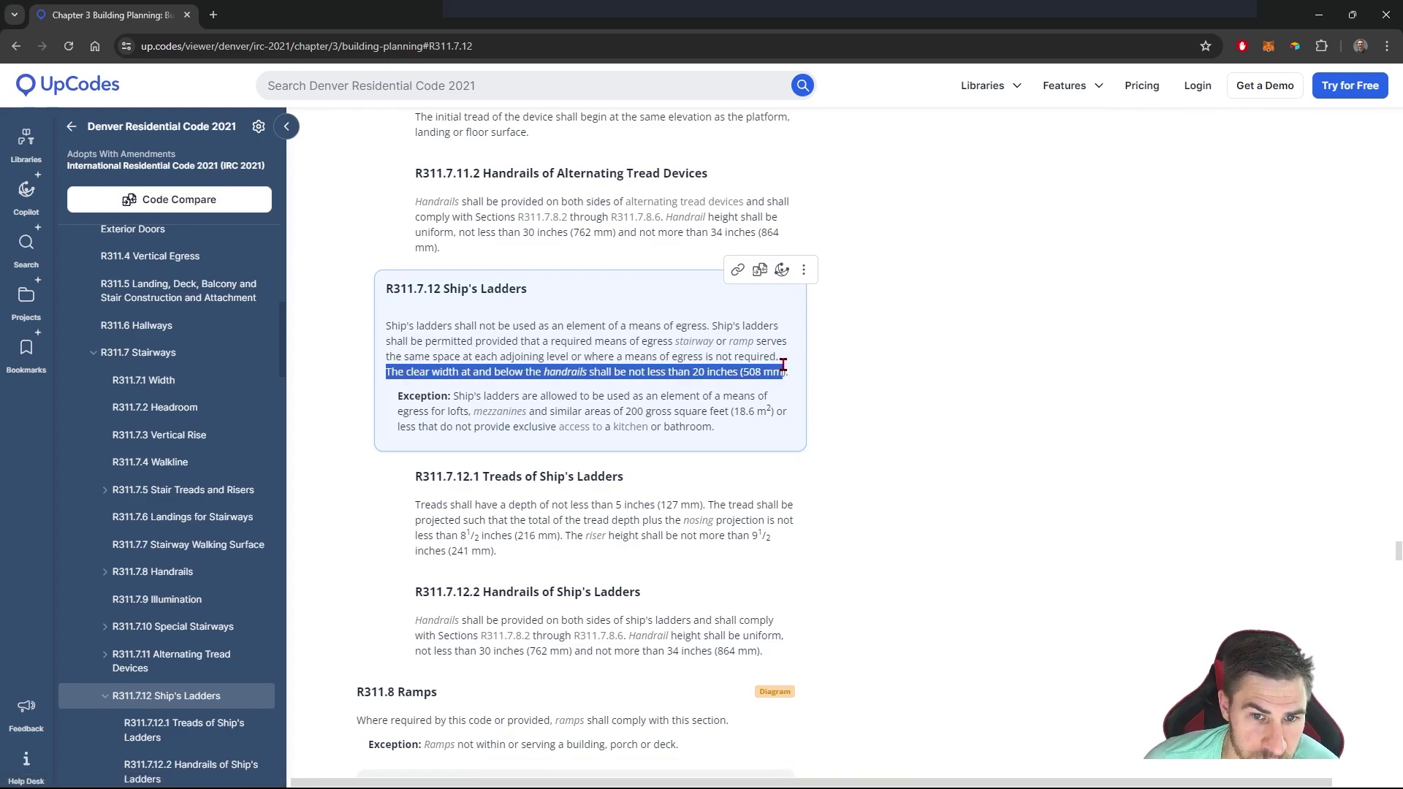
click(699, 393)
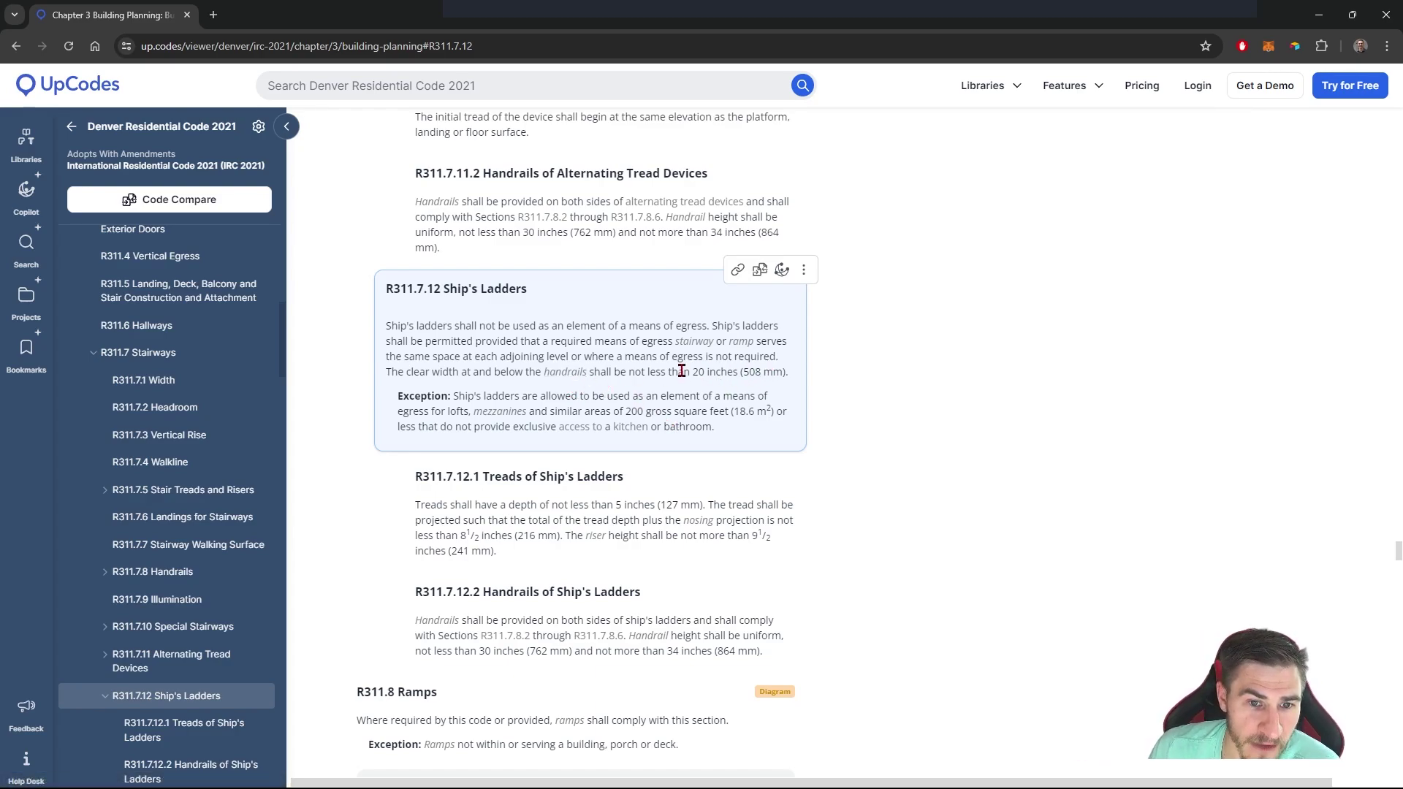
drag(728, 371, 643, 394)
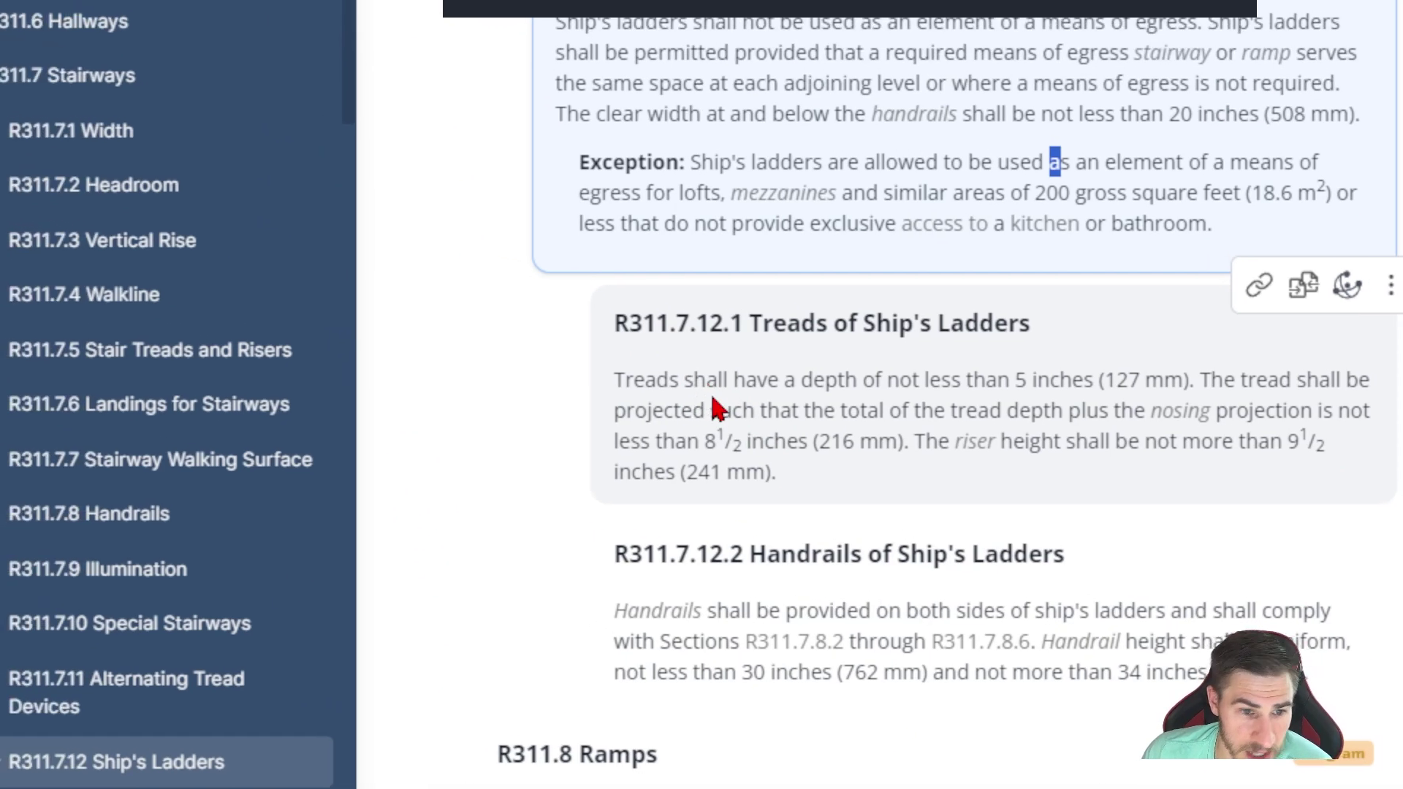
drag(720, 385, 801, 386)
click(746, 442)
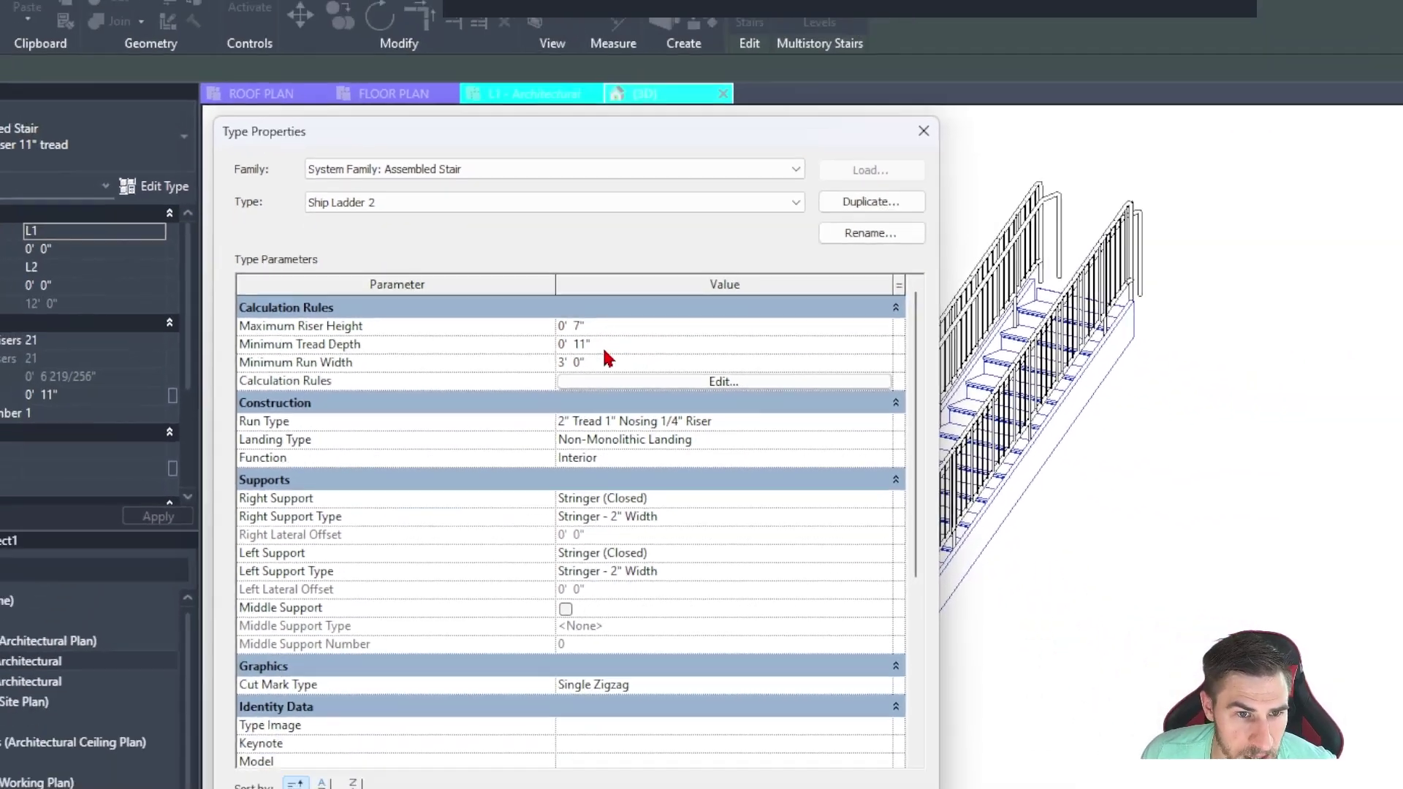
- Switch back to Revit and set the Minimum Tread Depth of the Ship Ladder 2 type to 5"
click(734, 387)
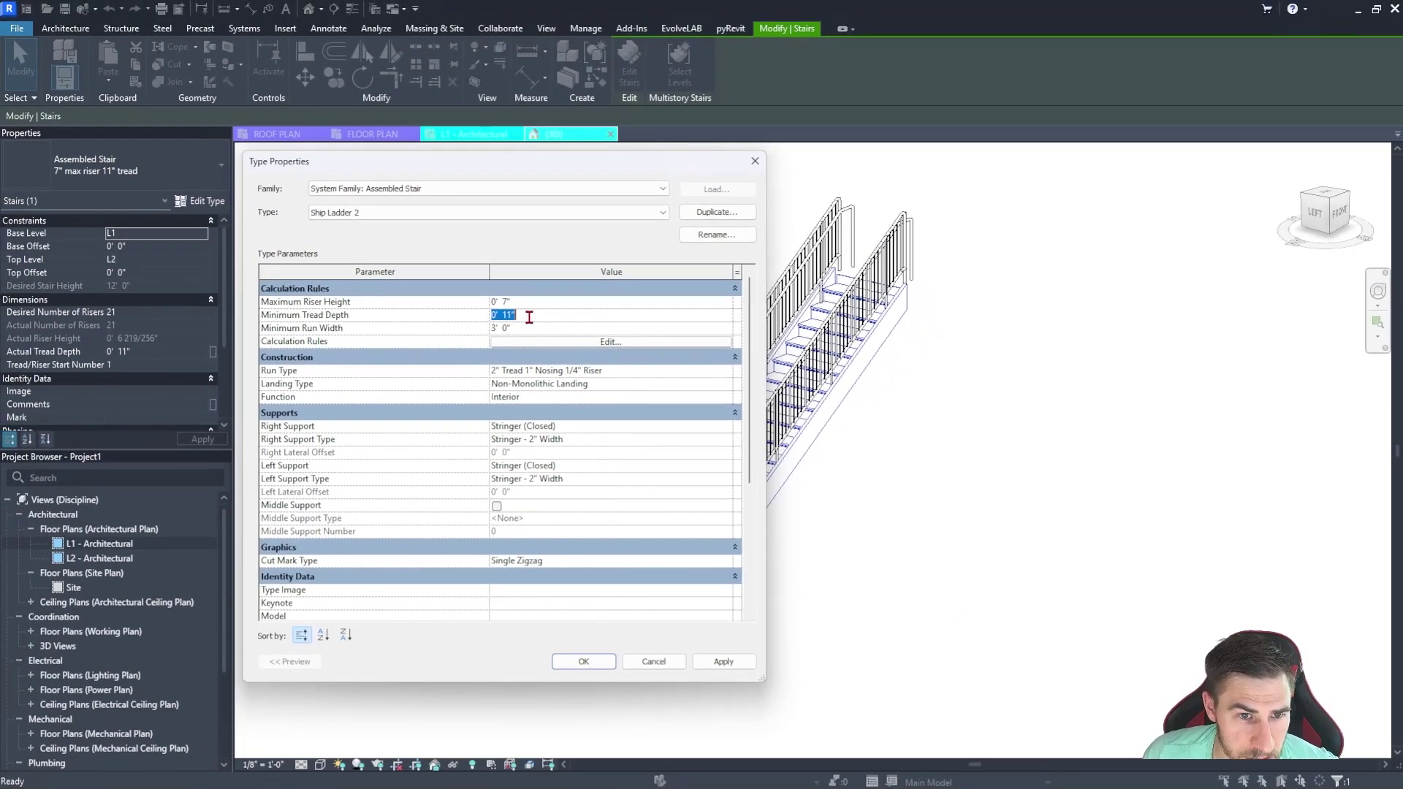
text(5)
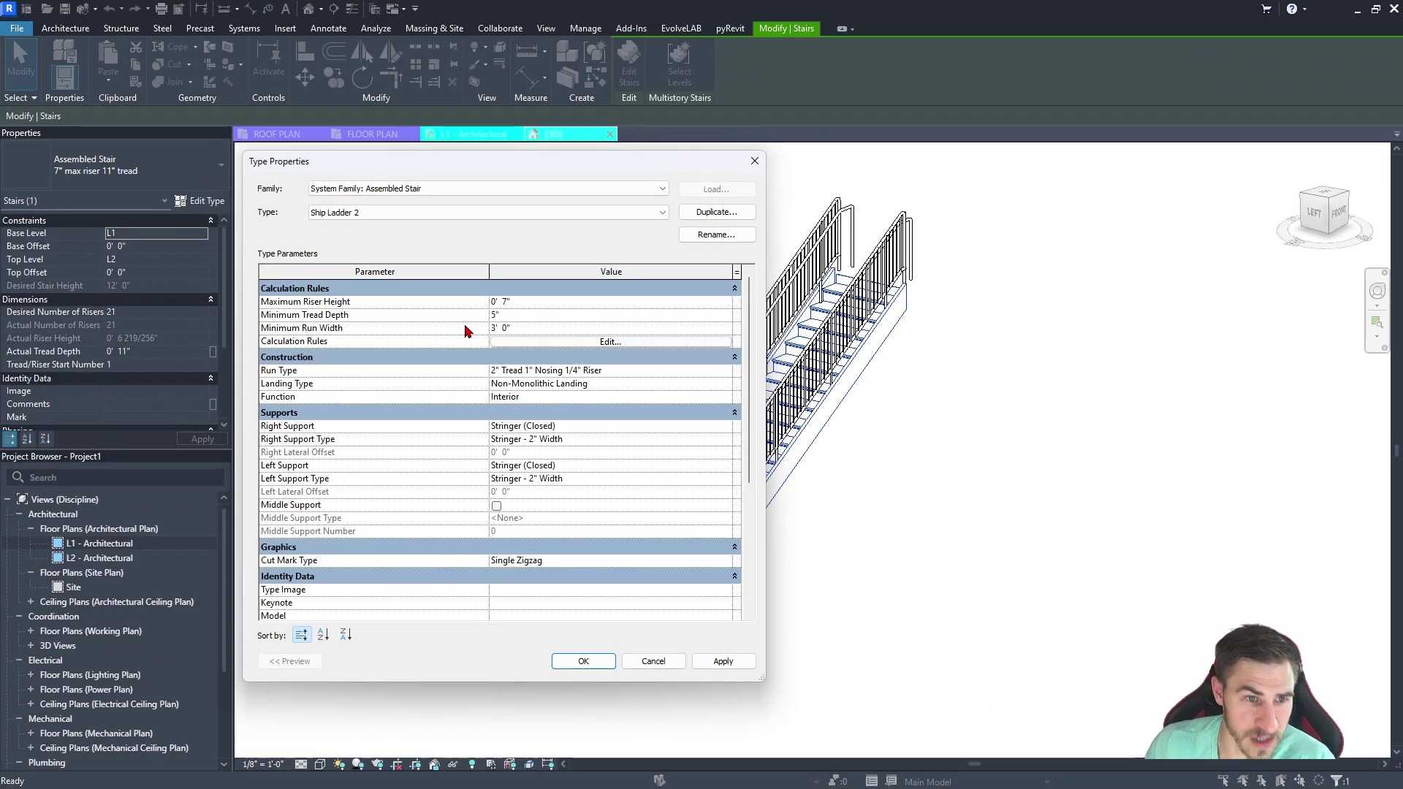
key(Return)
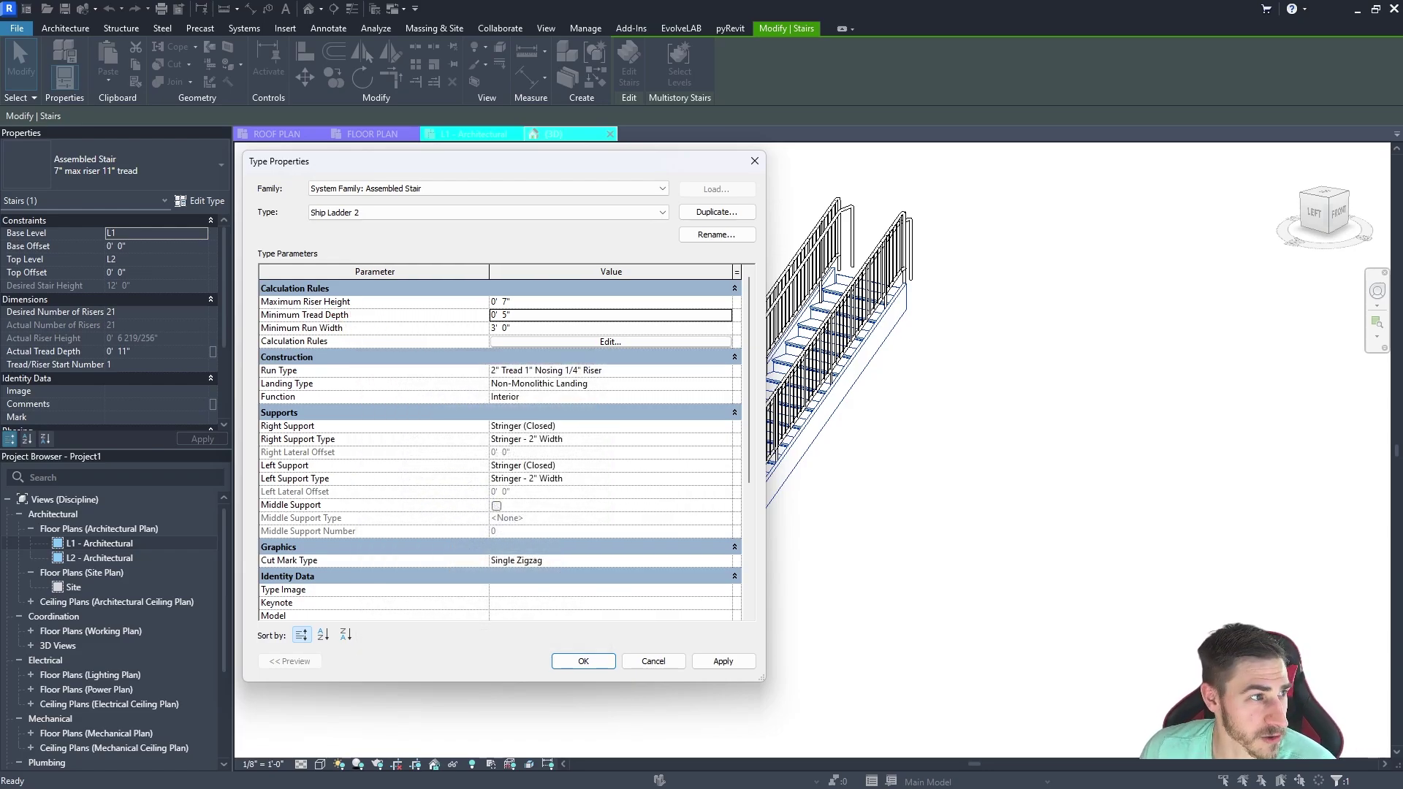
- Switch to the UpCodes page and read the tread depth and nosing projection requirements in section R311.7.12.1
key(alt+Tab)
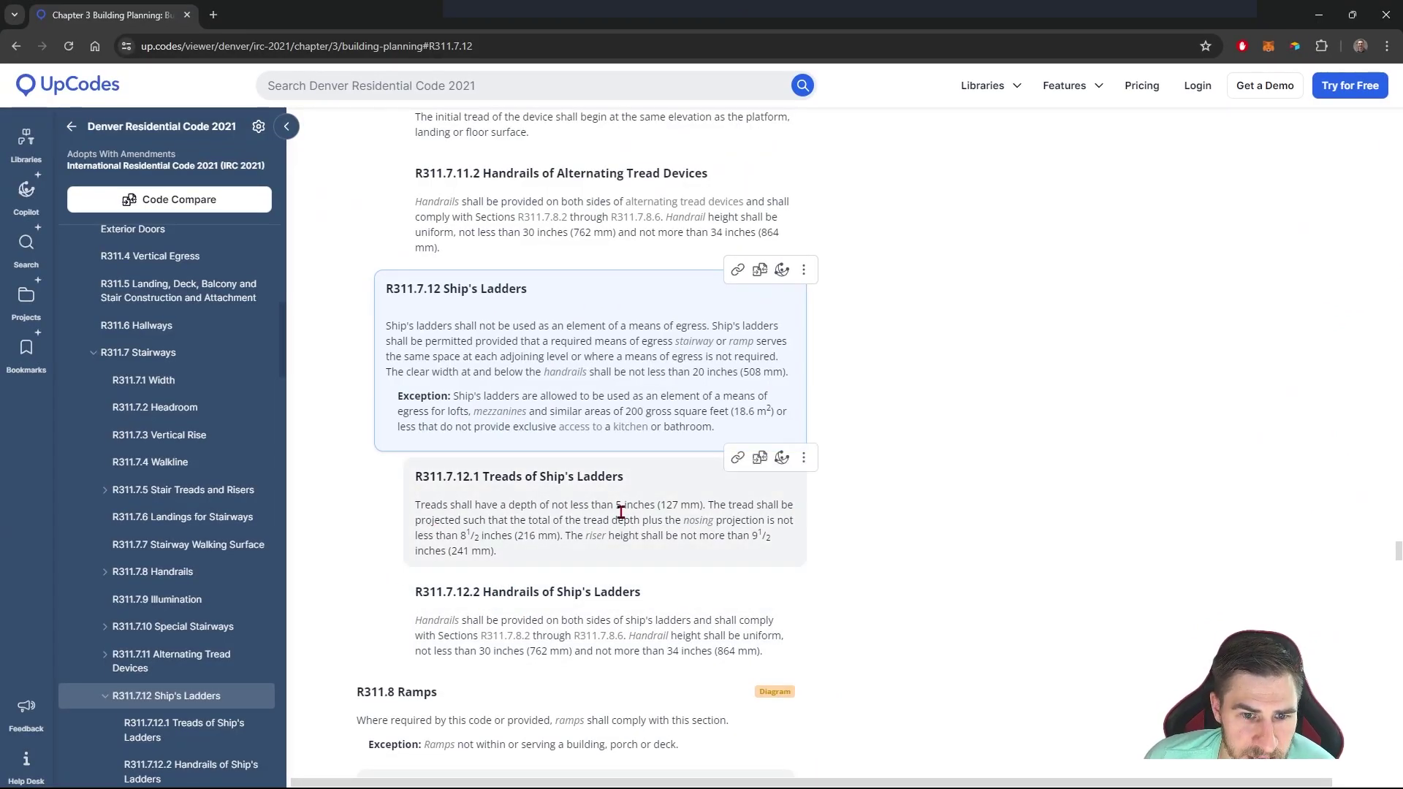
drag(712, 505, 413, 475)
click(424, 526)
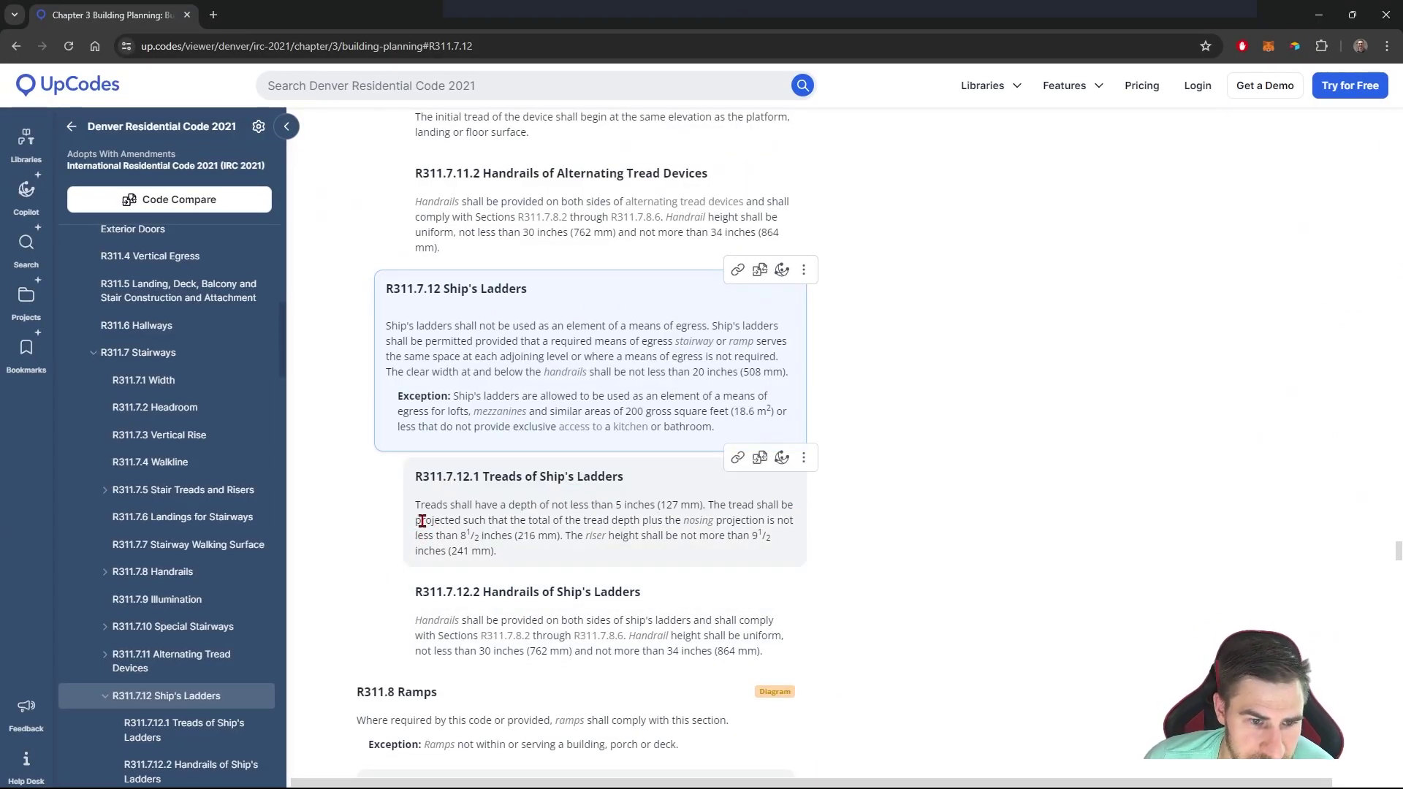
drag(475, 521, 757, 521)
click(614, 505)
click(757, 521)
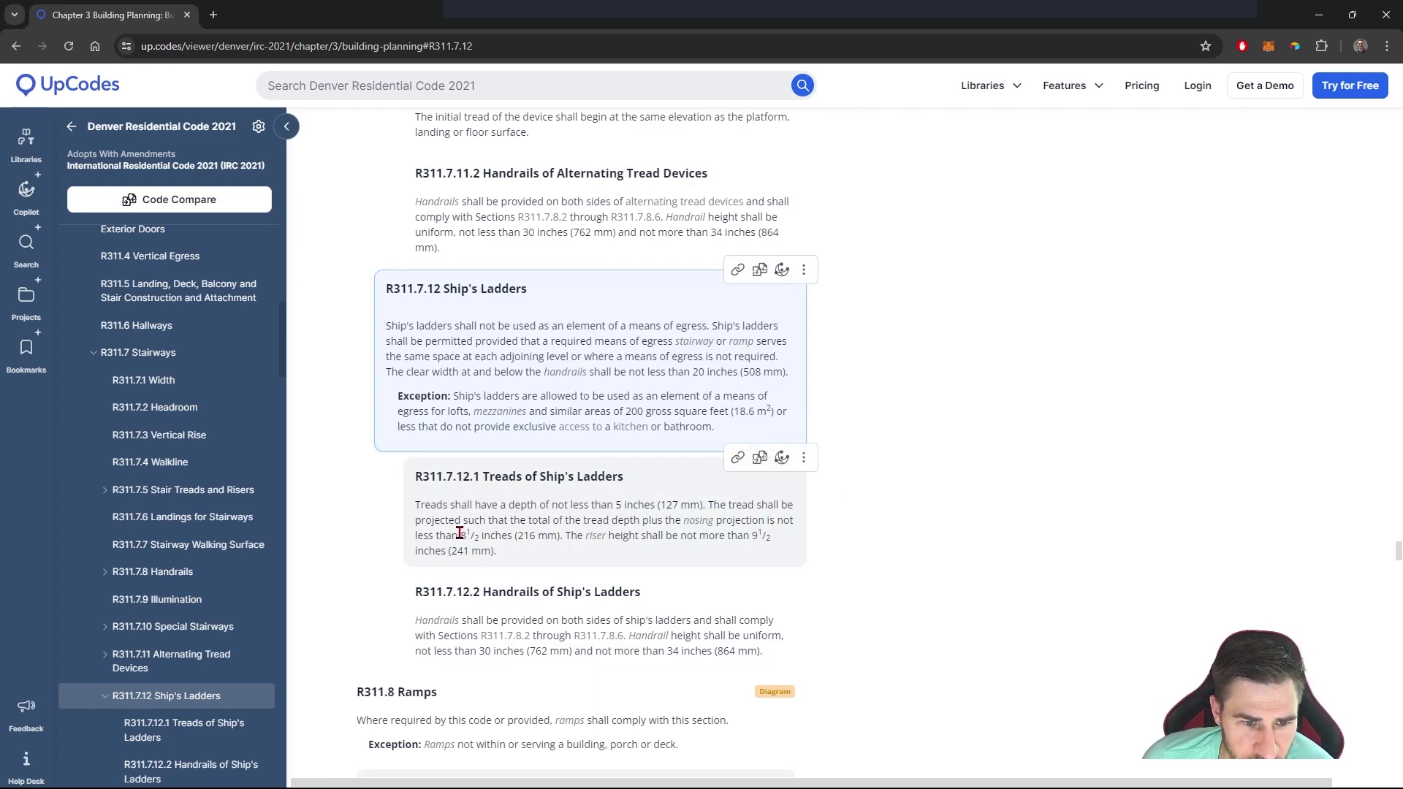
drag(460, 534, 499, 535)
click(499, 535)
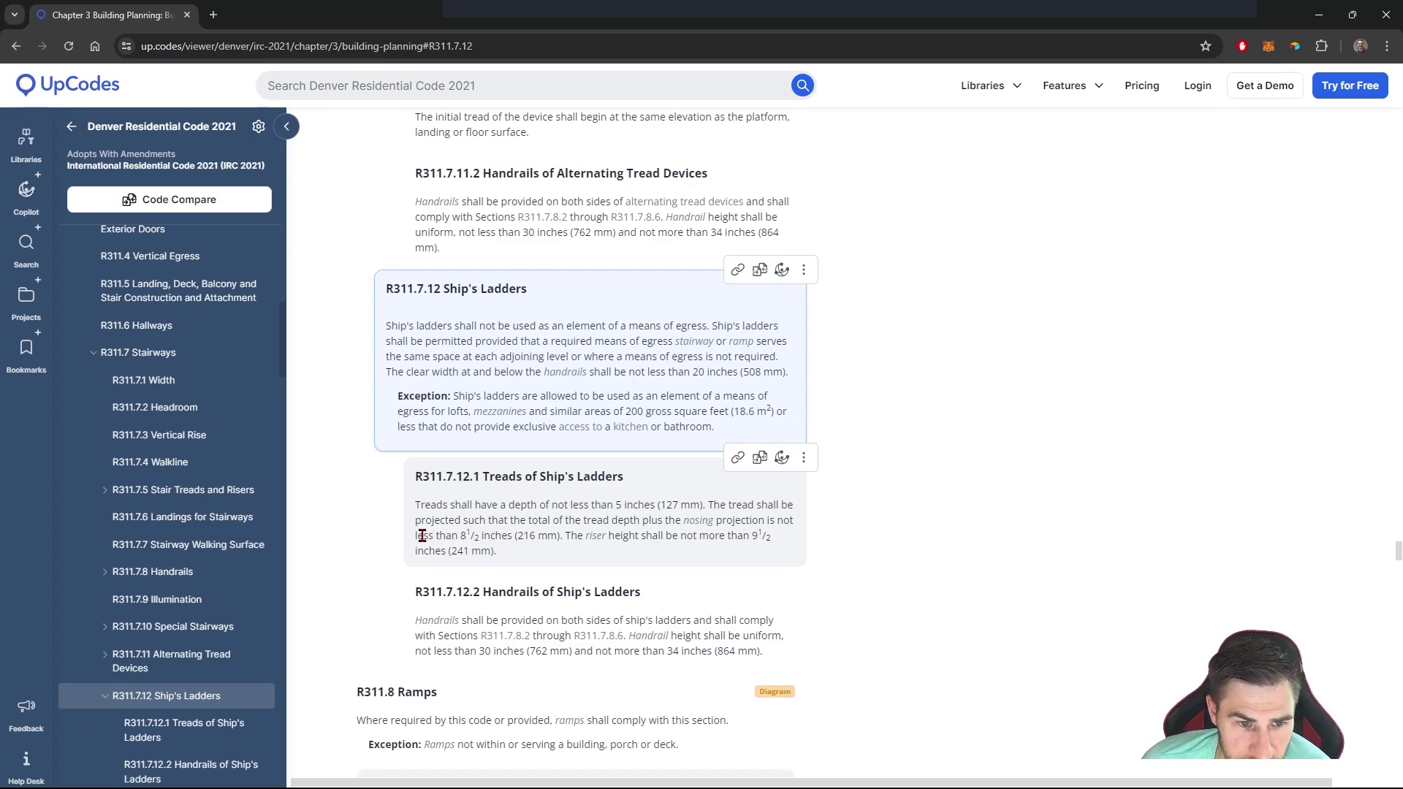
drag(423, 536, 500, 536)
click(504, 572)
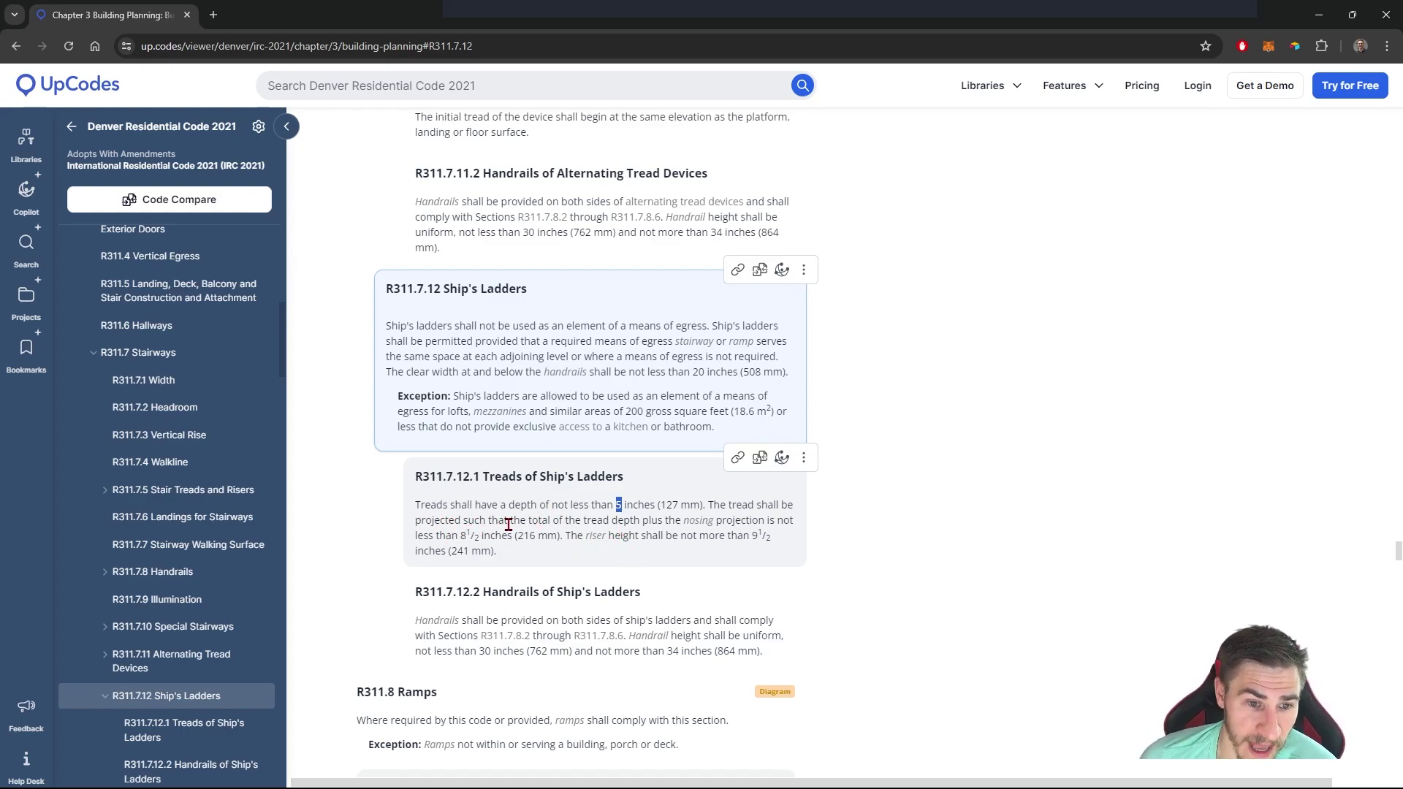
drag(457, 536, 483, 536)
click(486, 532)
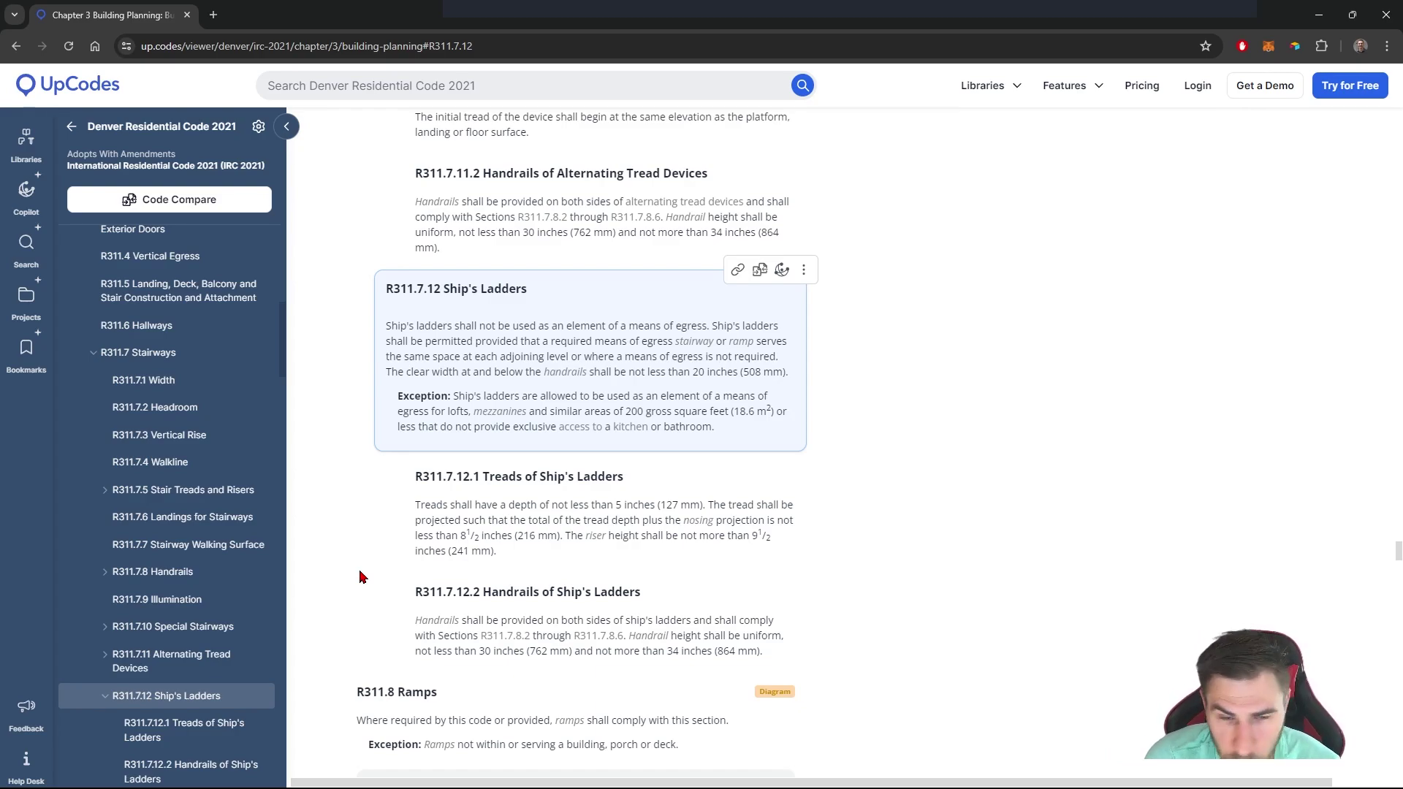
drag(459, 536, 481, 537)
click(482, 542)
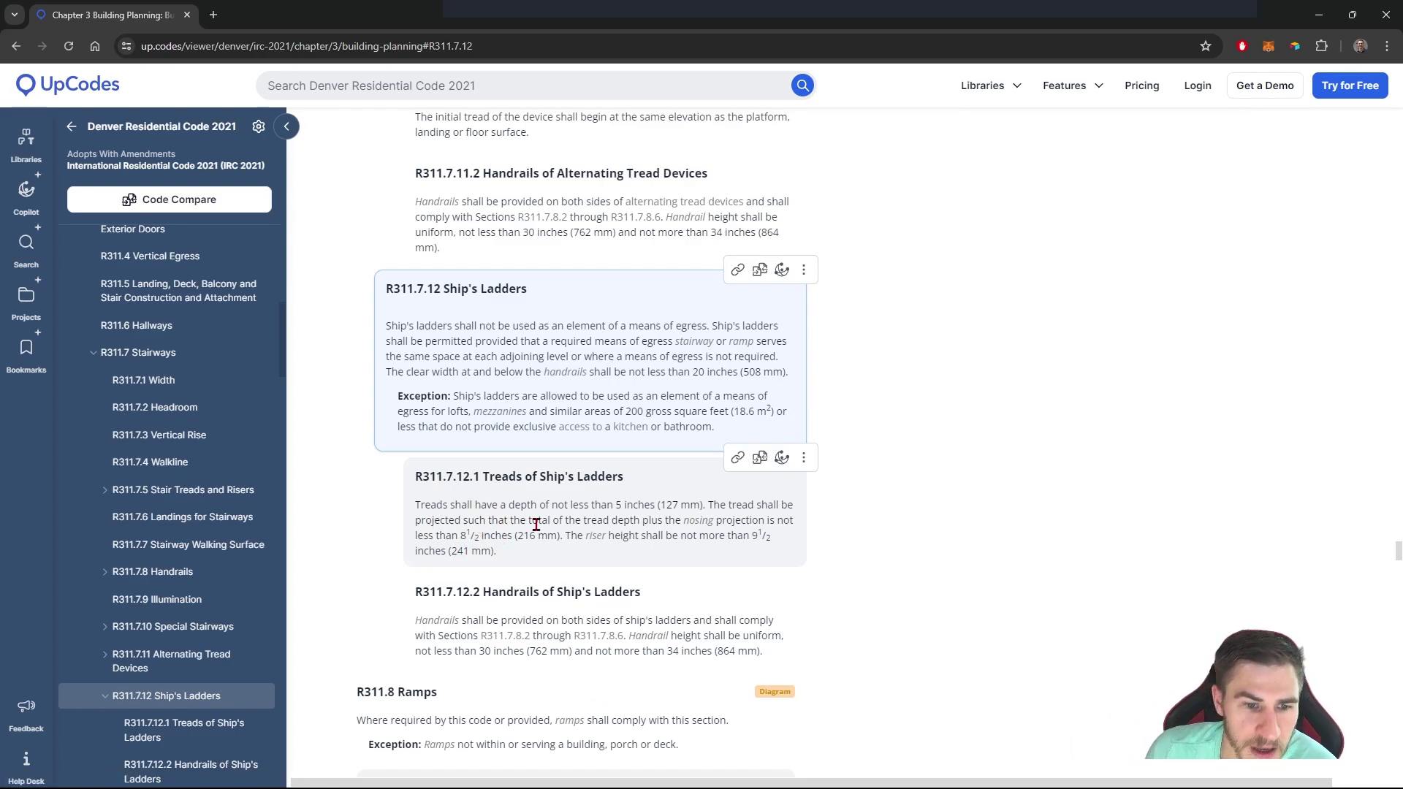
- Read the maximum riser height for ship's ladders in section R311.7.12.1
mouse_move(560, 536)
mouse_down()
mouse_move(740, 536)
mouse_move(564, 553)
mouse_up()
click(707, 536)
click(564, 553)
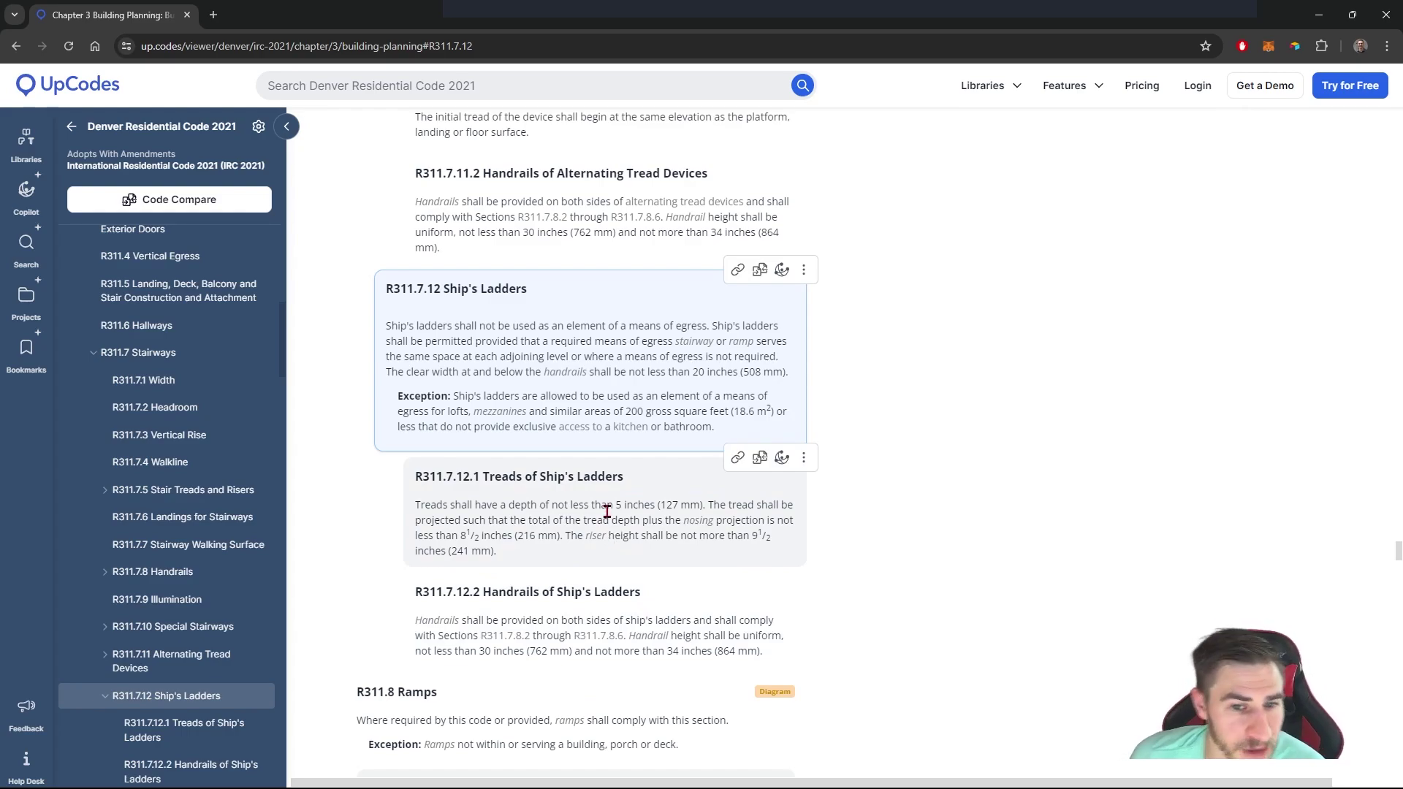
click(614, 571)
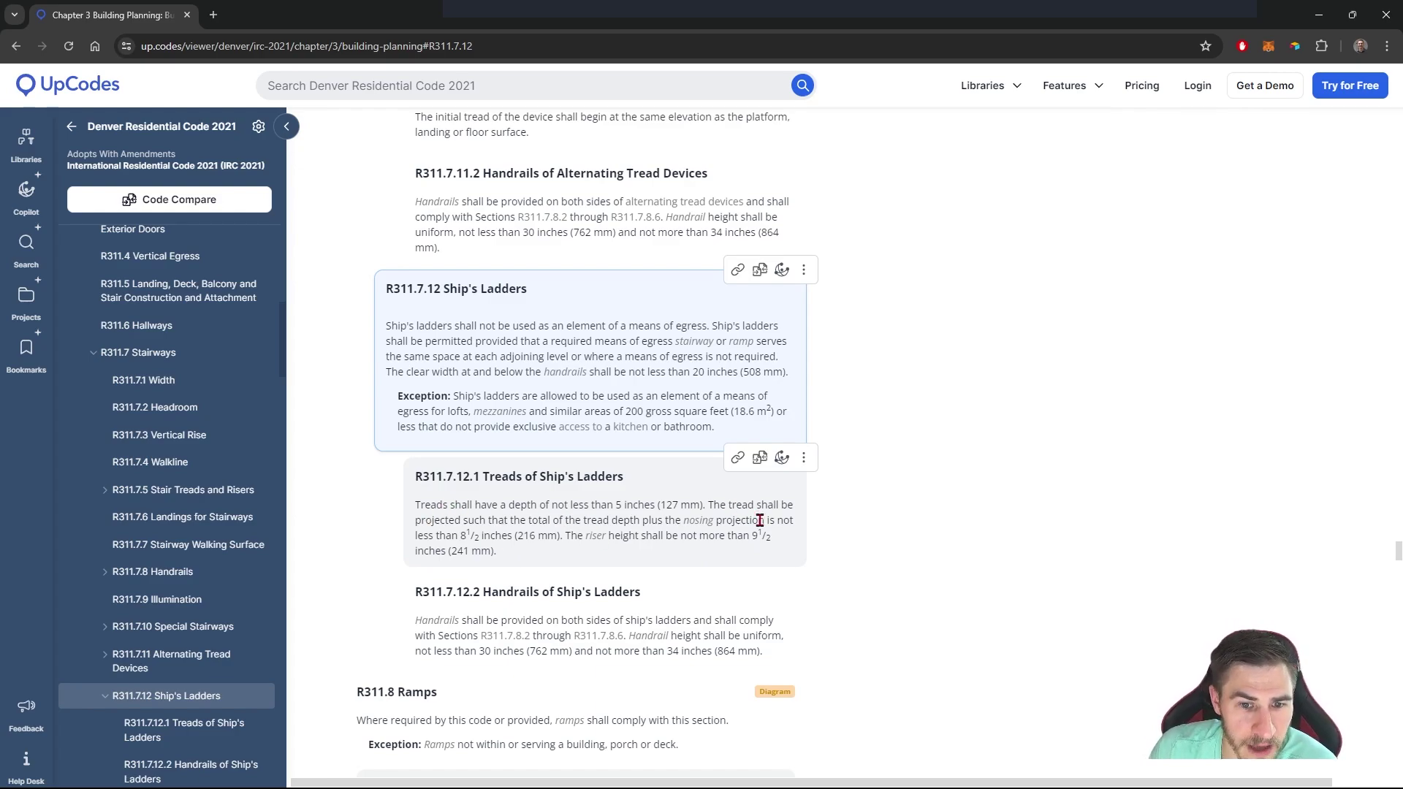
drag(751, 537, 775, 540)
click(455, 546)
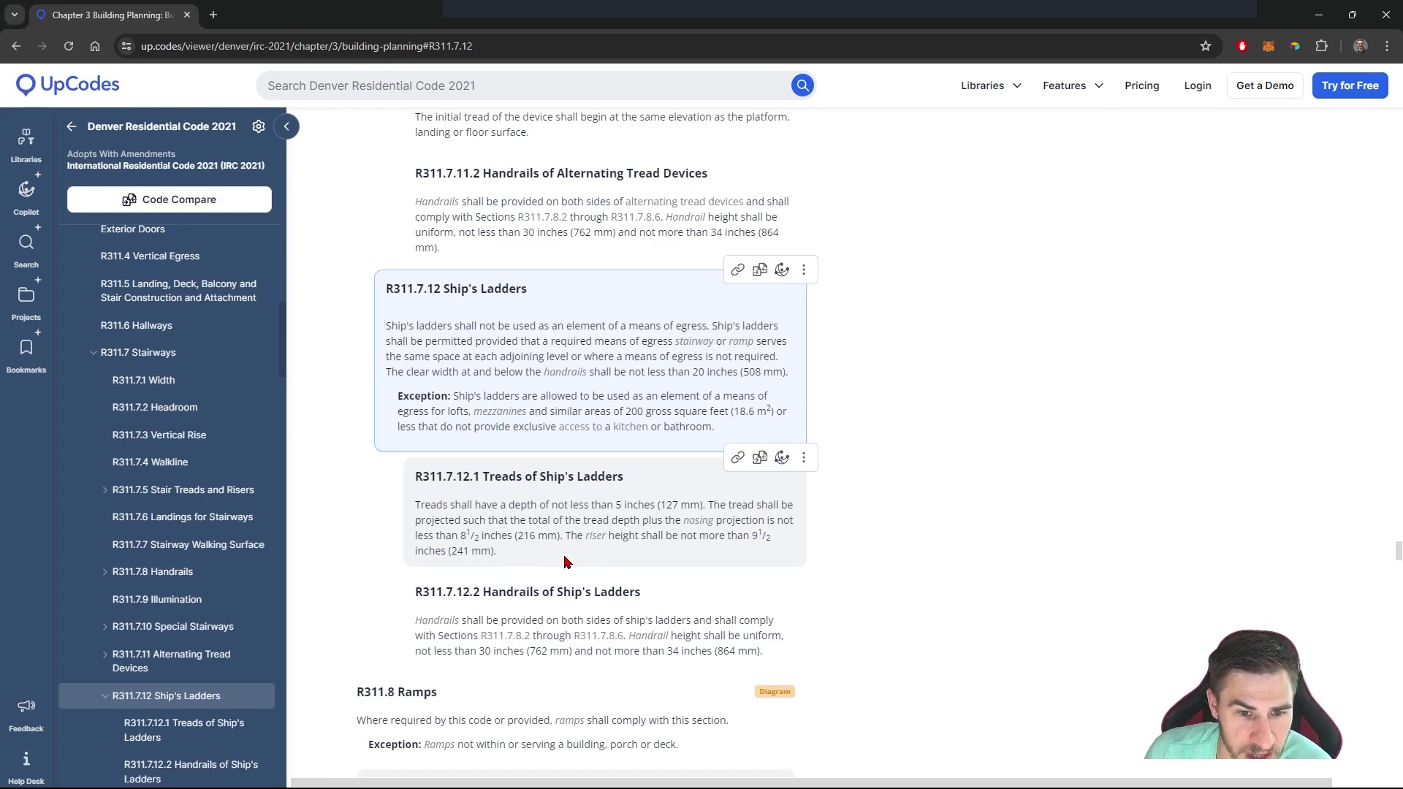
- Switch back to Revit, set the Maximum Riser Height of Ship Ladder 2 to 9 1/2", and apply the type to the stair
key(alt+Tab)
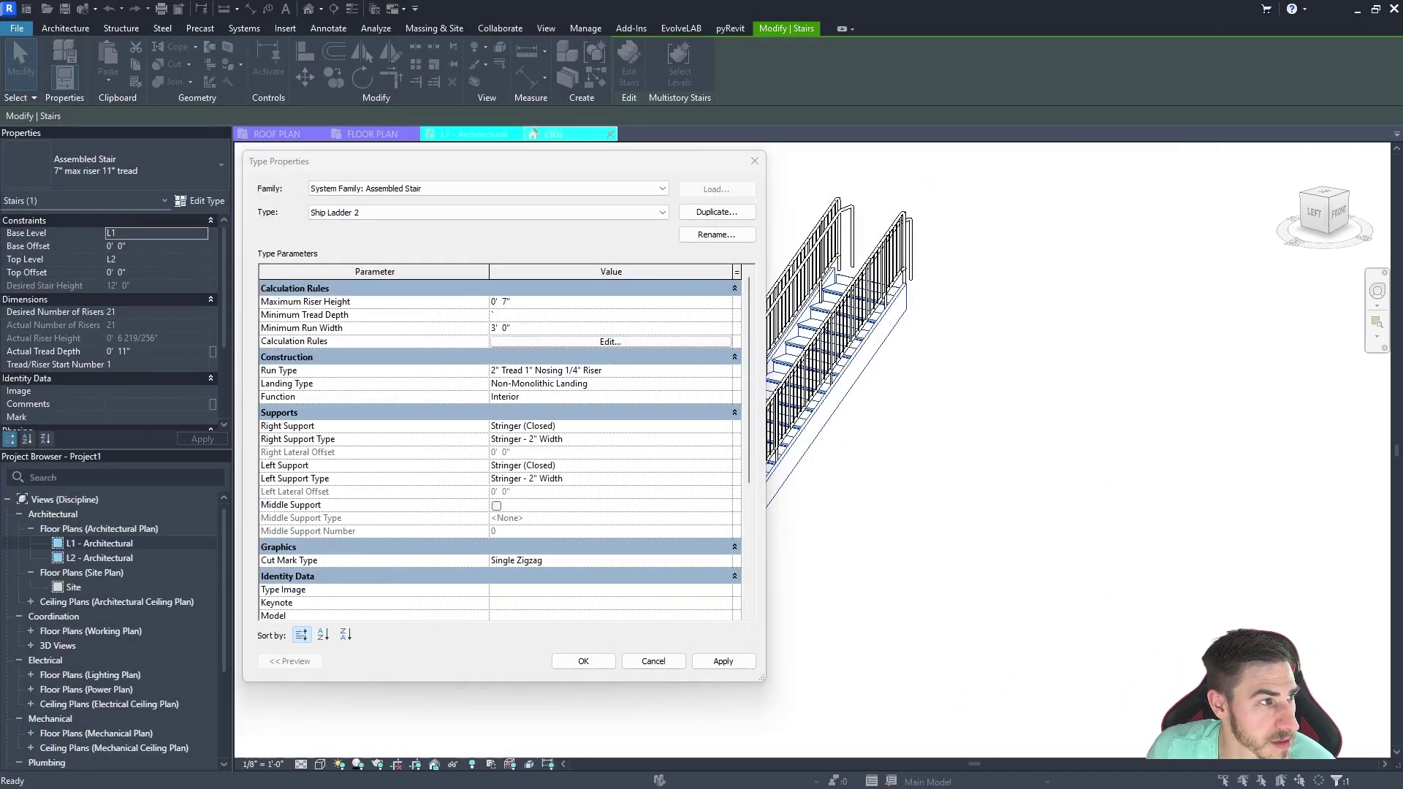
click(334, 321)
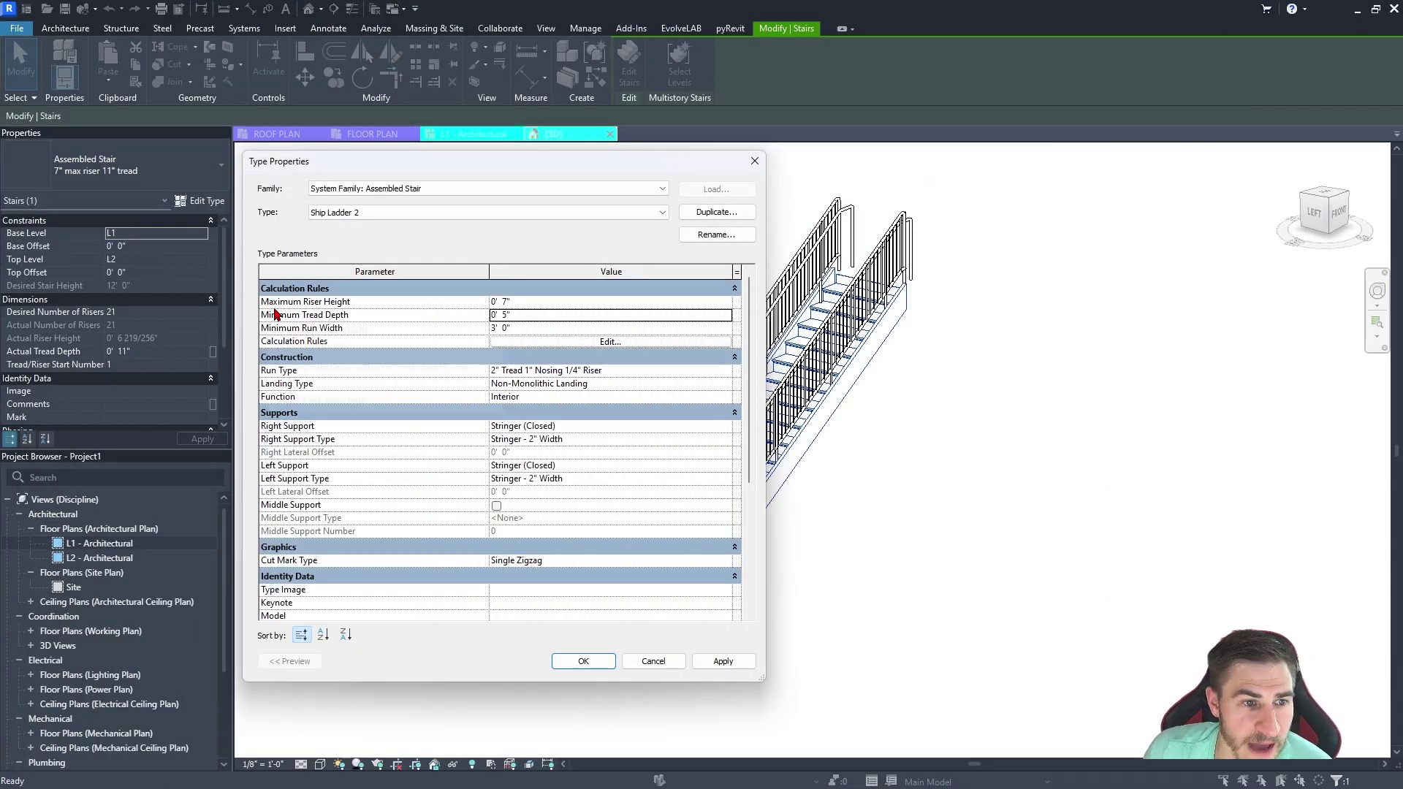
key(BackSpace)
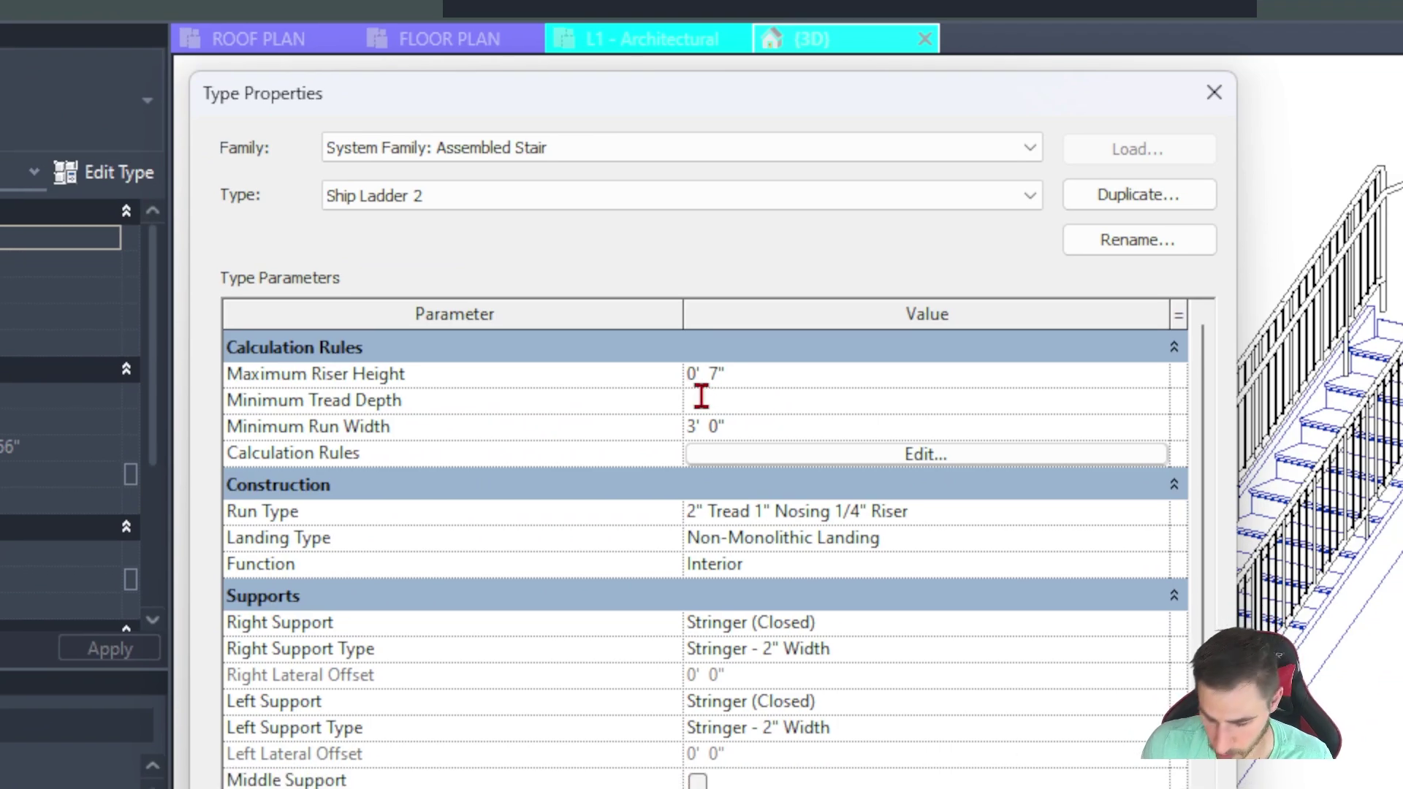
click(691, 375)
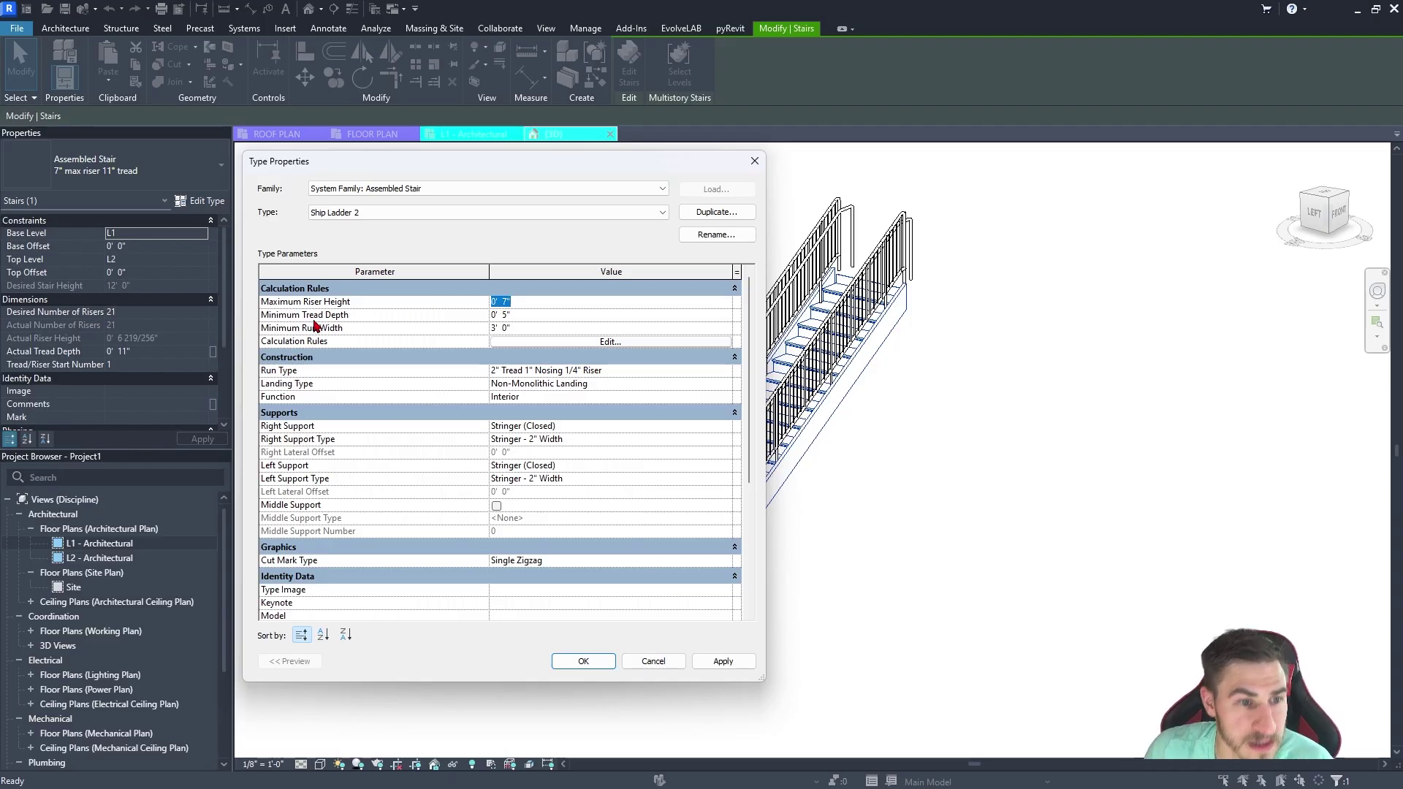
text(0' 9 1/2")
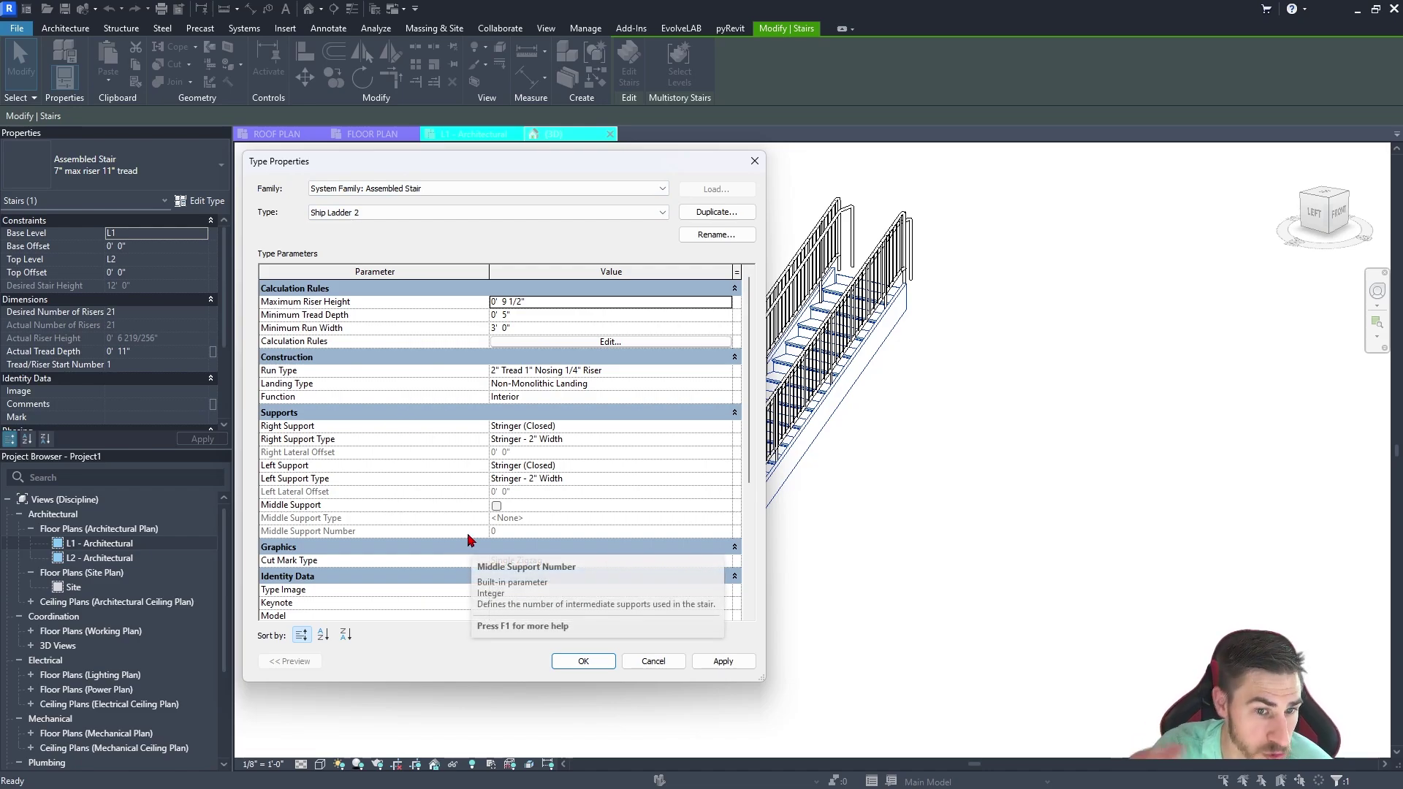
click(578, 668)
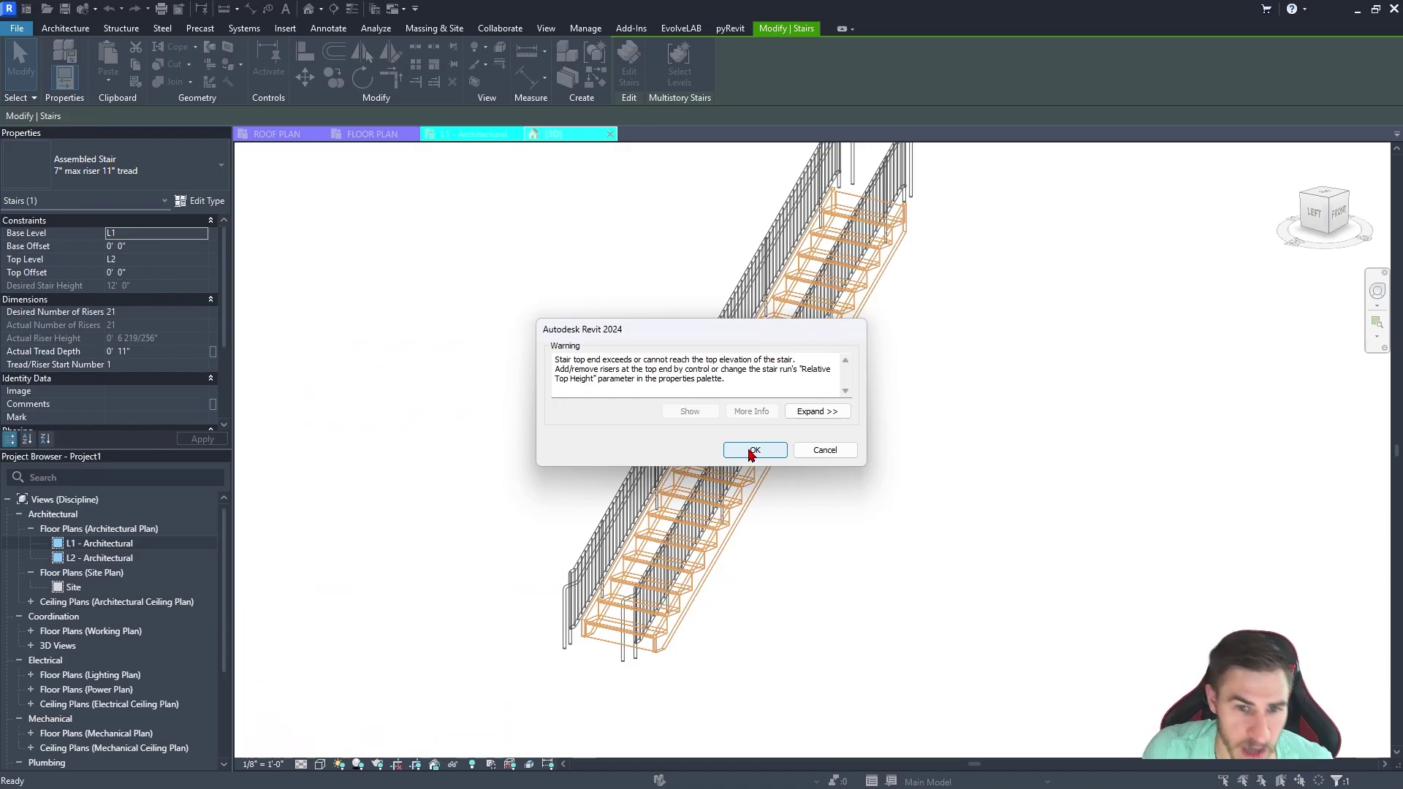
click(754, 451)
shift+middle_drag(728, 405, 855, 468)
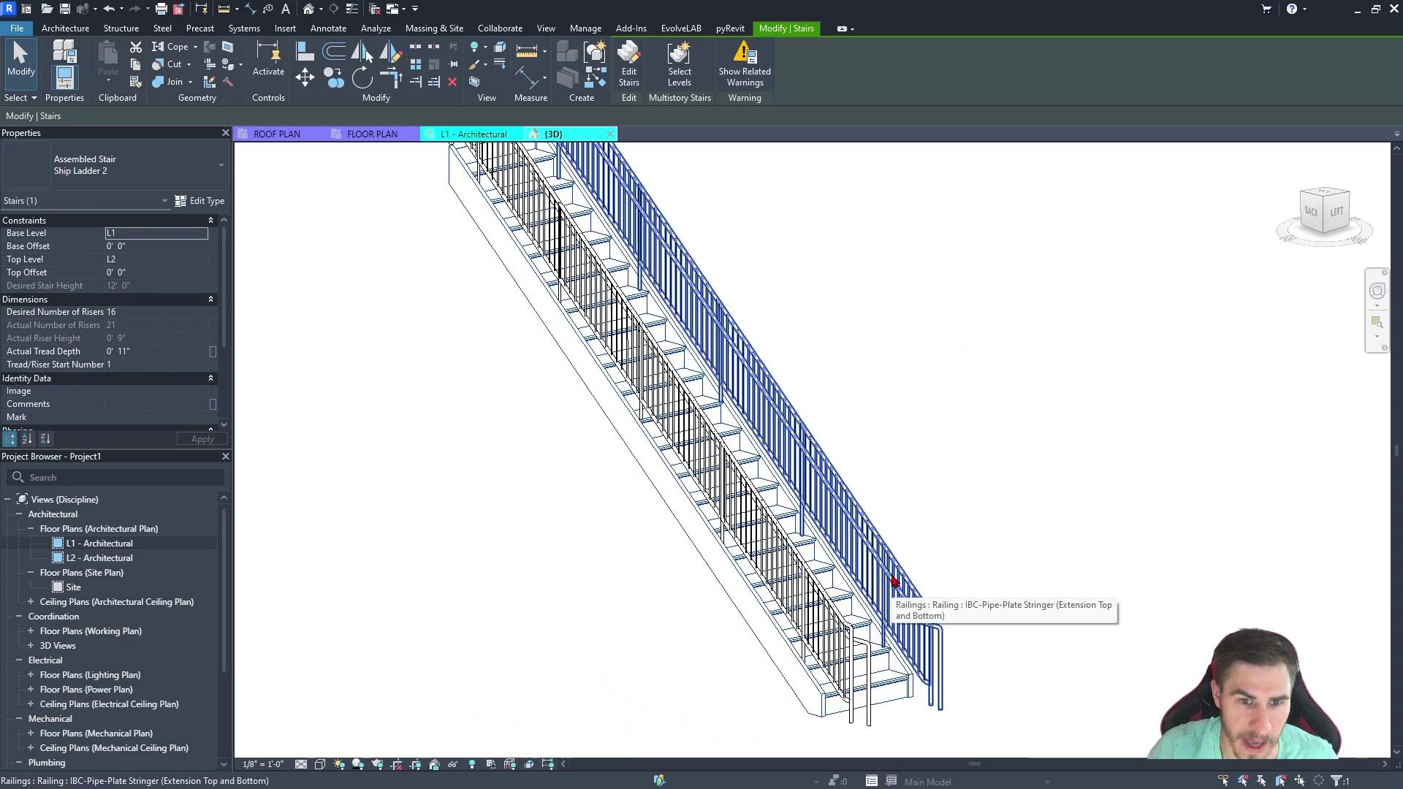
shift+middle_drag(998, 464, 489, 151)
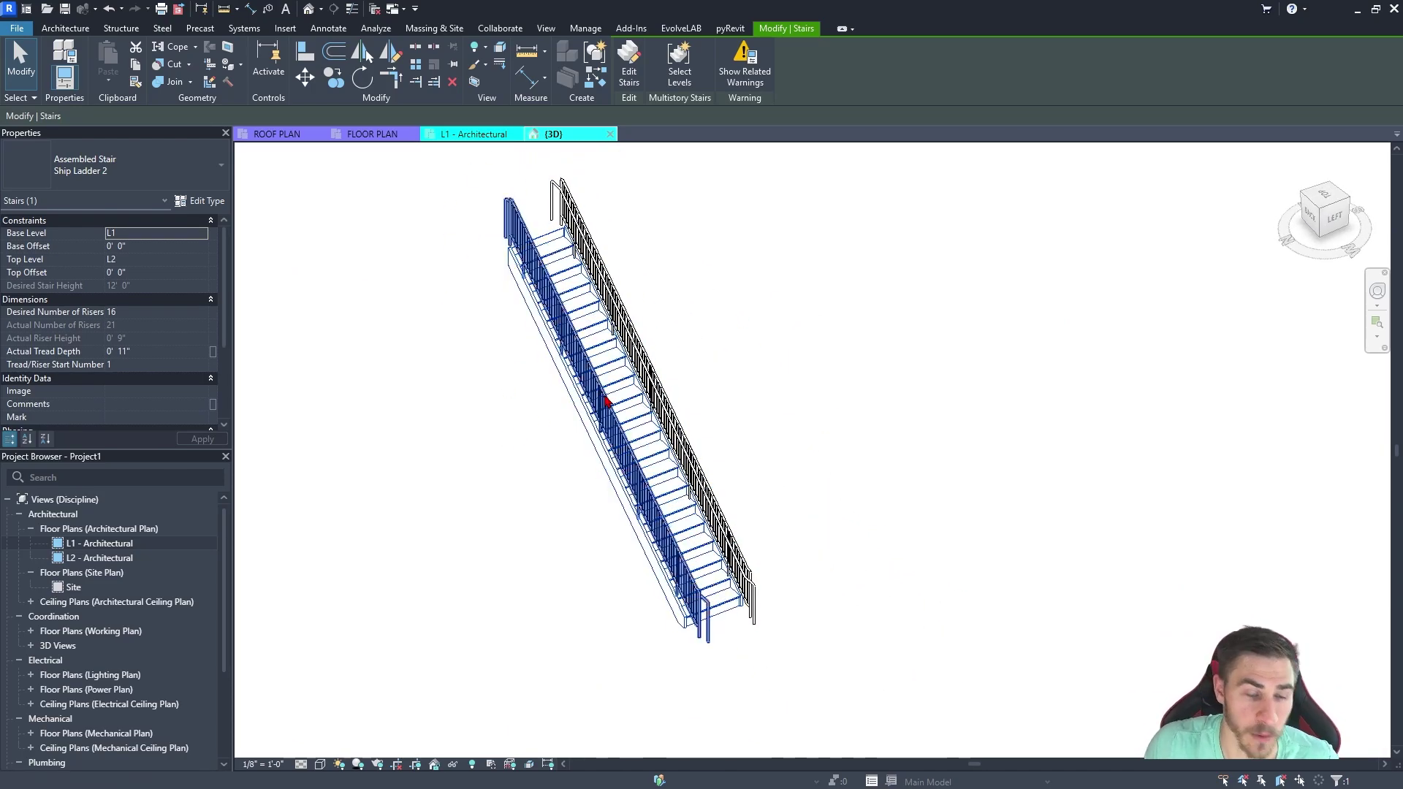
click(733, 354)
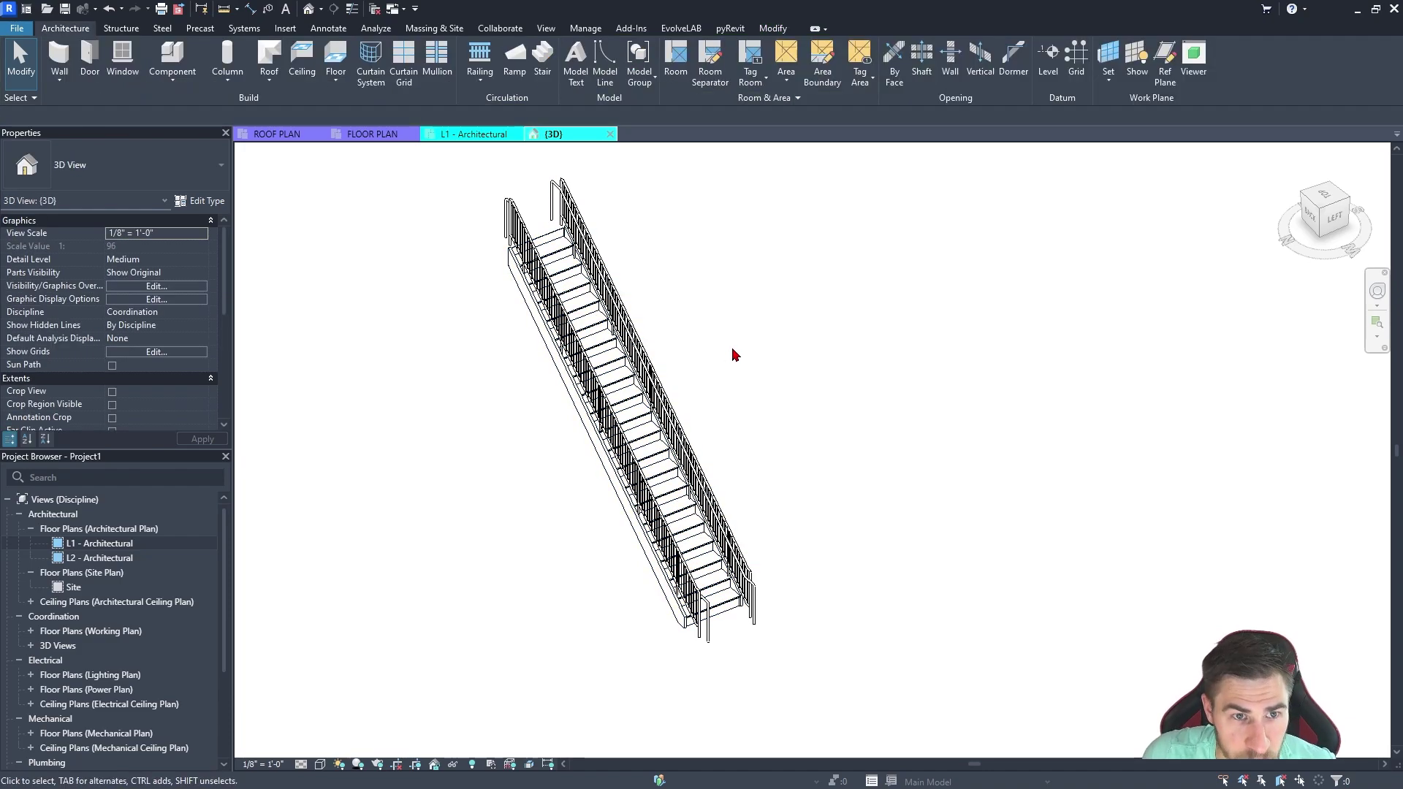
- In the L1 - Architectural floor plan, draw a building section lengthwise through the stair, extending past both ends
click(464, 135)
middle_click(782, 366)
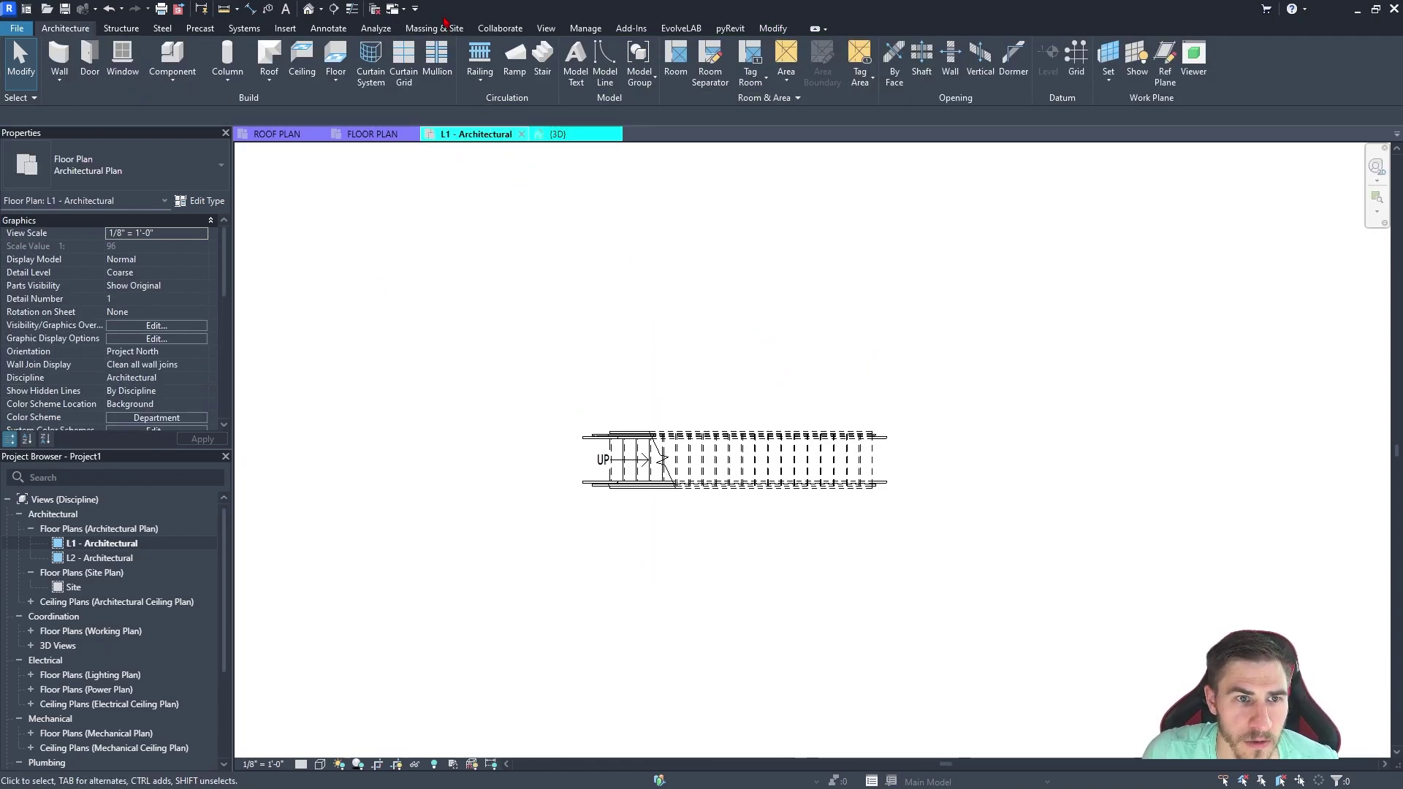
click(334, 8)
click(562, 464)
click(947, 464)
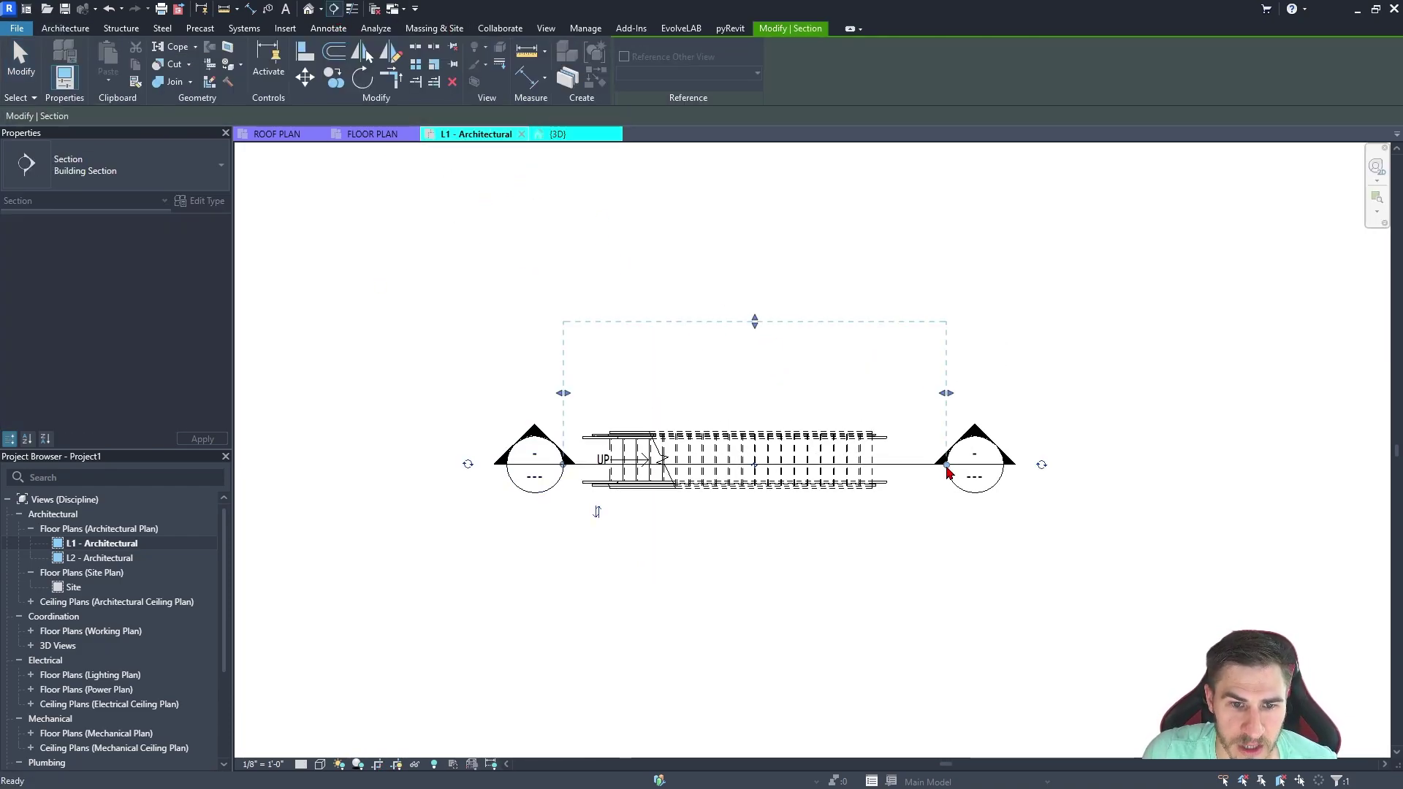
key(Escape)
- Open the view of the new building section through the stair
click(977, 473)
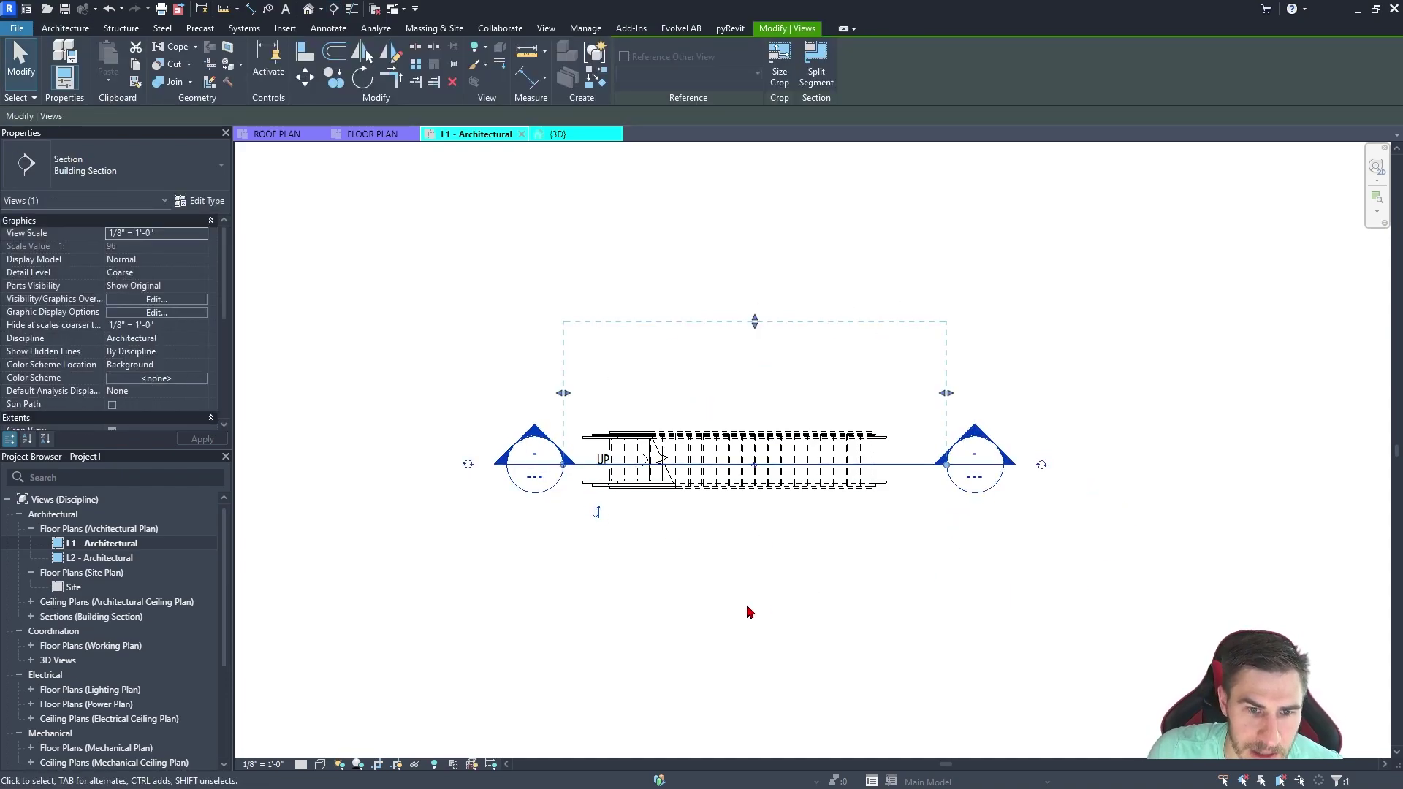
click(1021, 454)
click(965, 475)
right_click(977, 471)
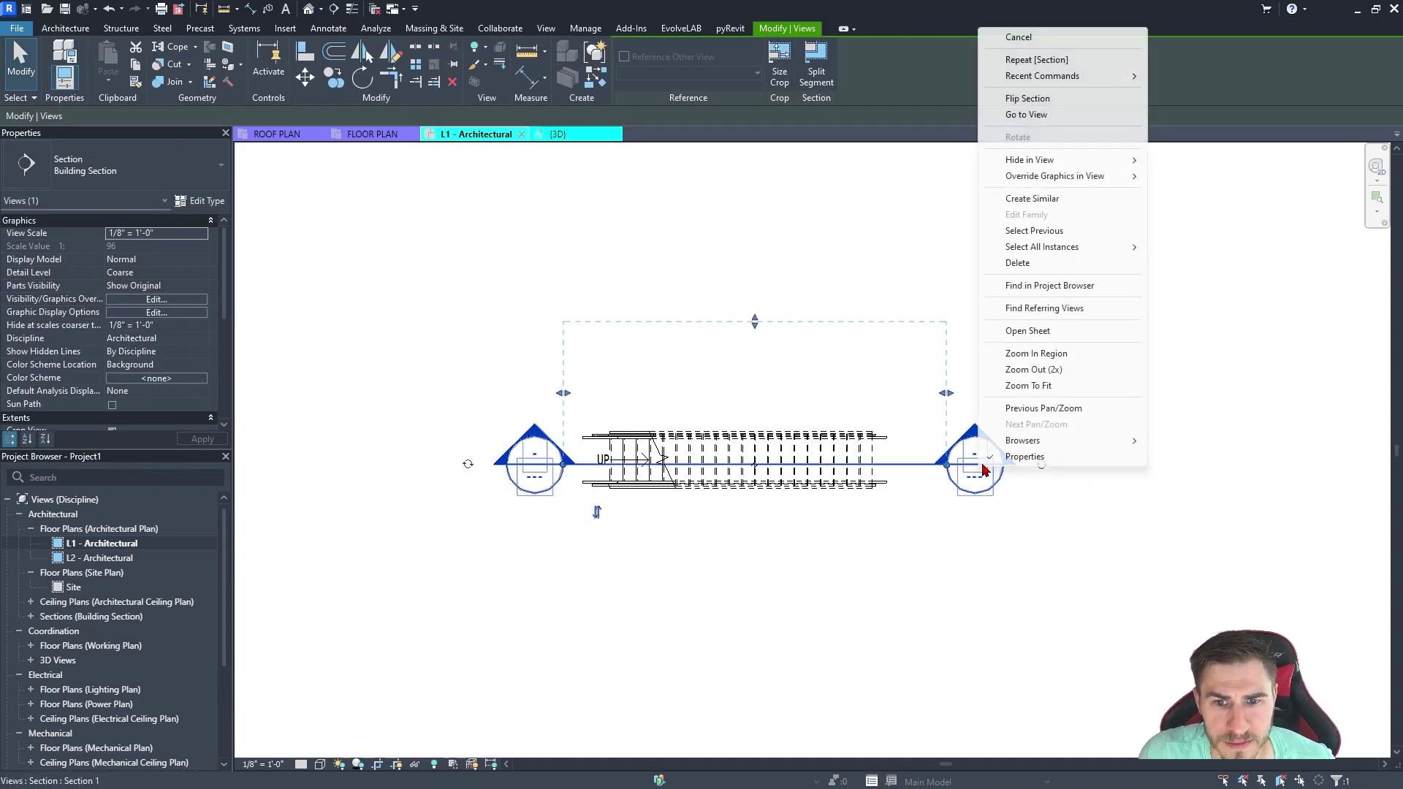
click(1021, 116)
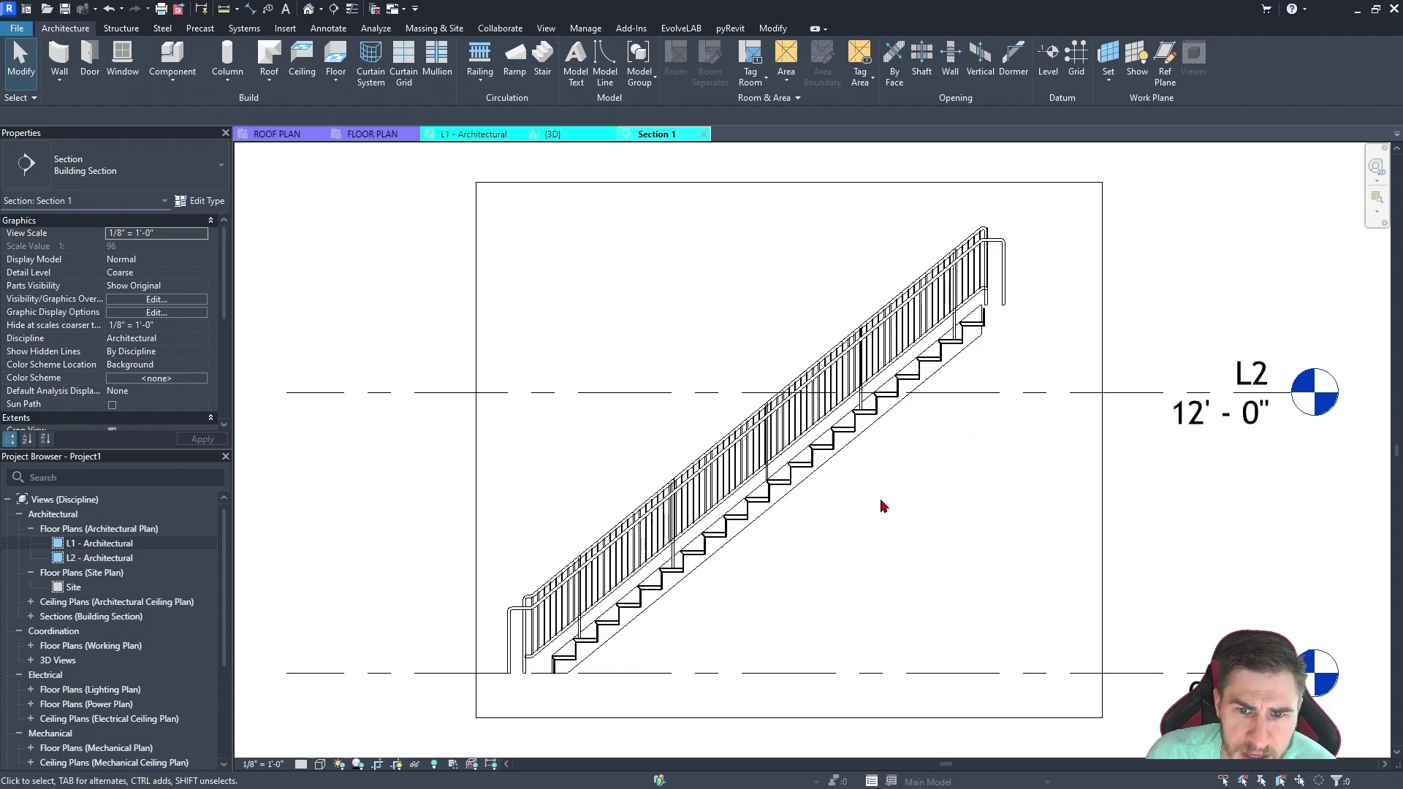
- Add an aligned vertical dimension between the tops of two neighbouring treads near the middle of the stair
scroll(755, 551, up, 4)
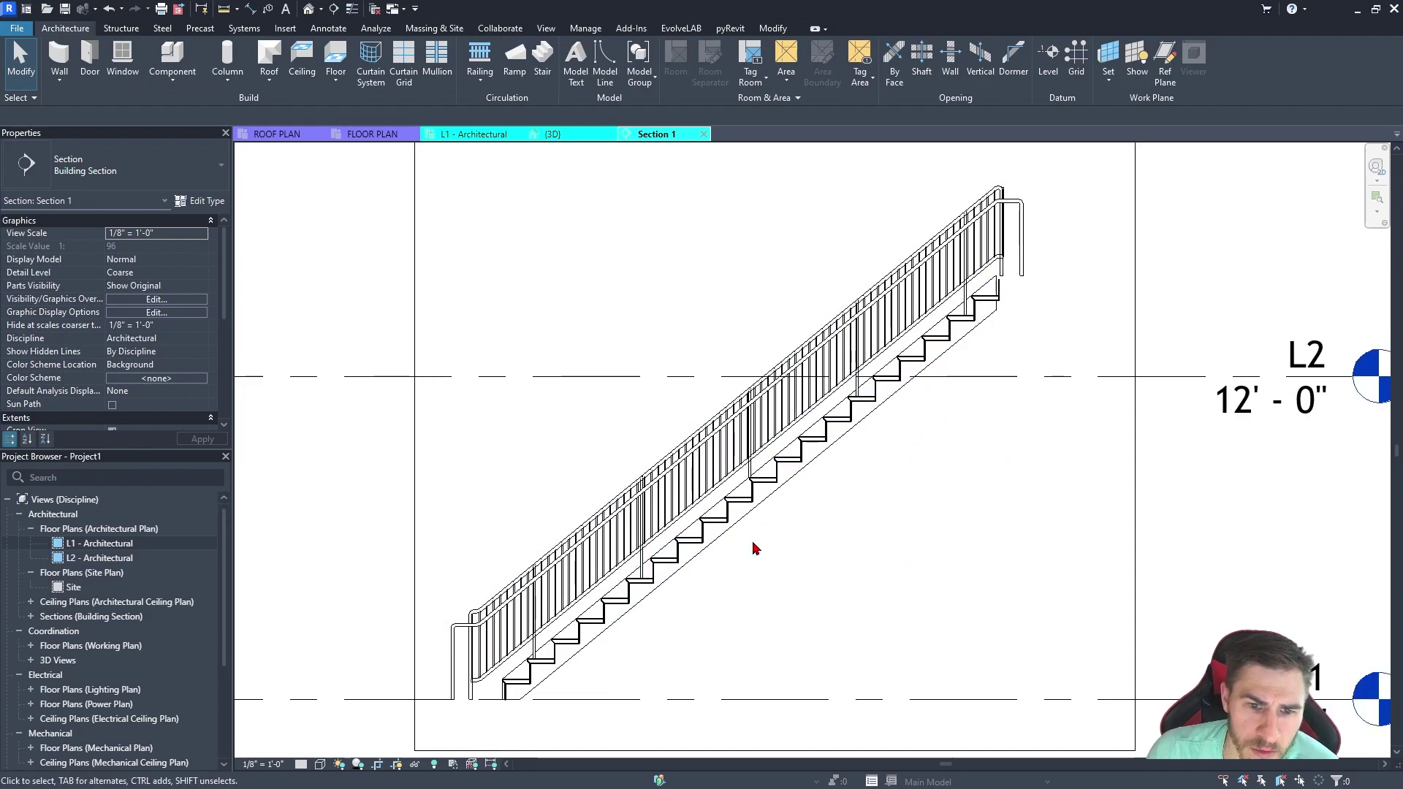
click(250, 9)
scroll(777, 595, up, 3)
click(599, 510)
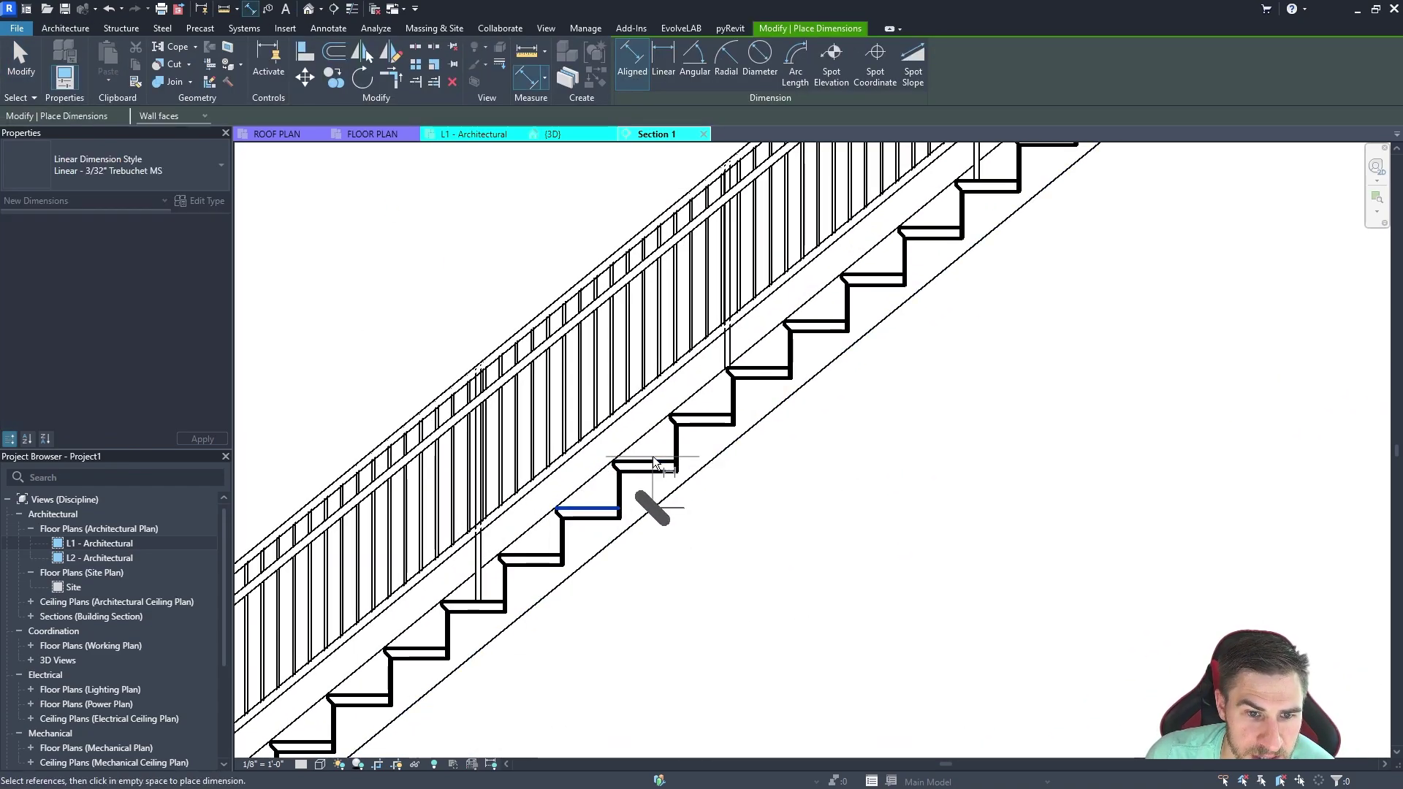
click(636, 462)
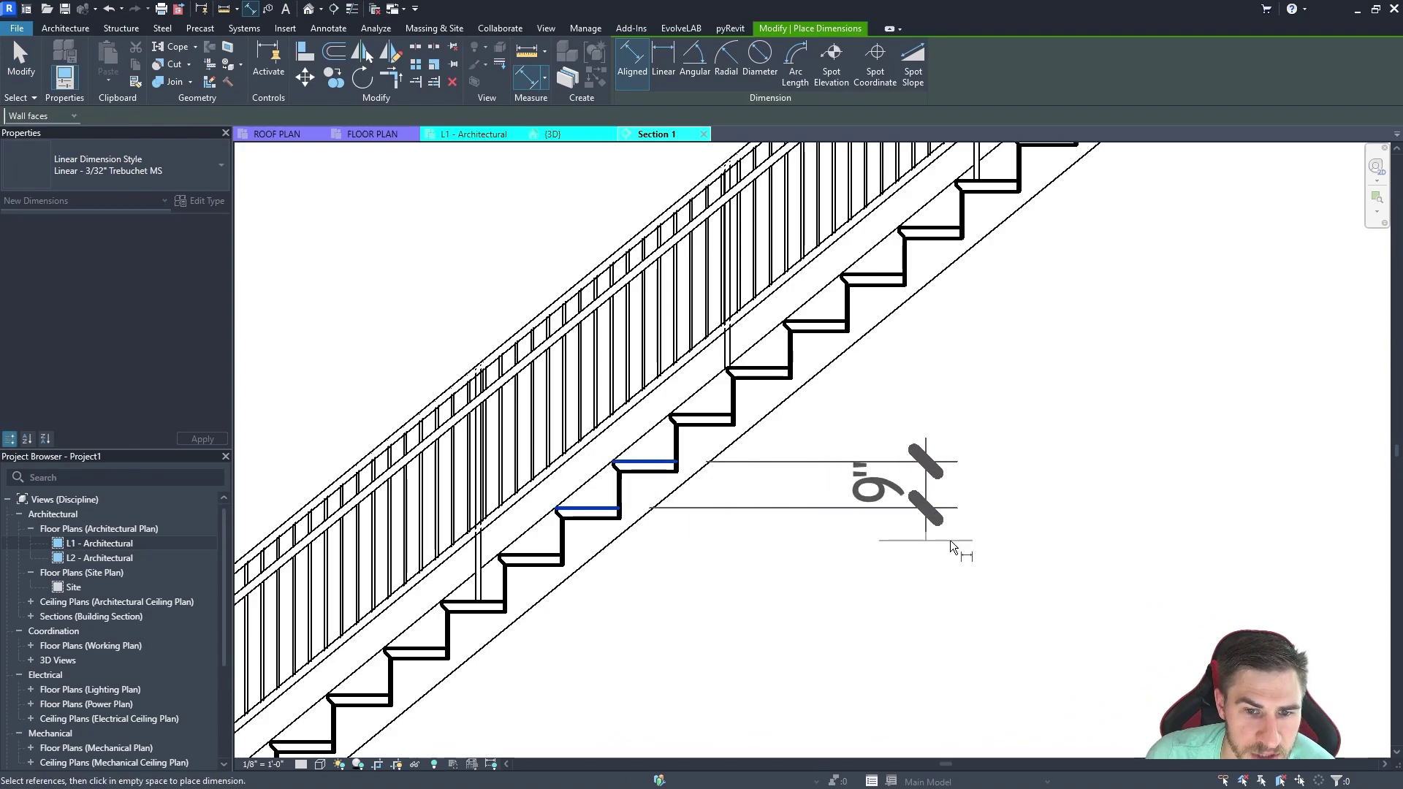
click(962, 504)
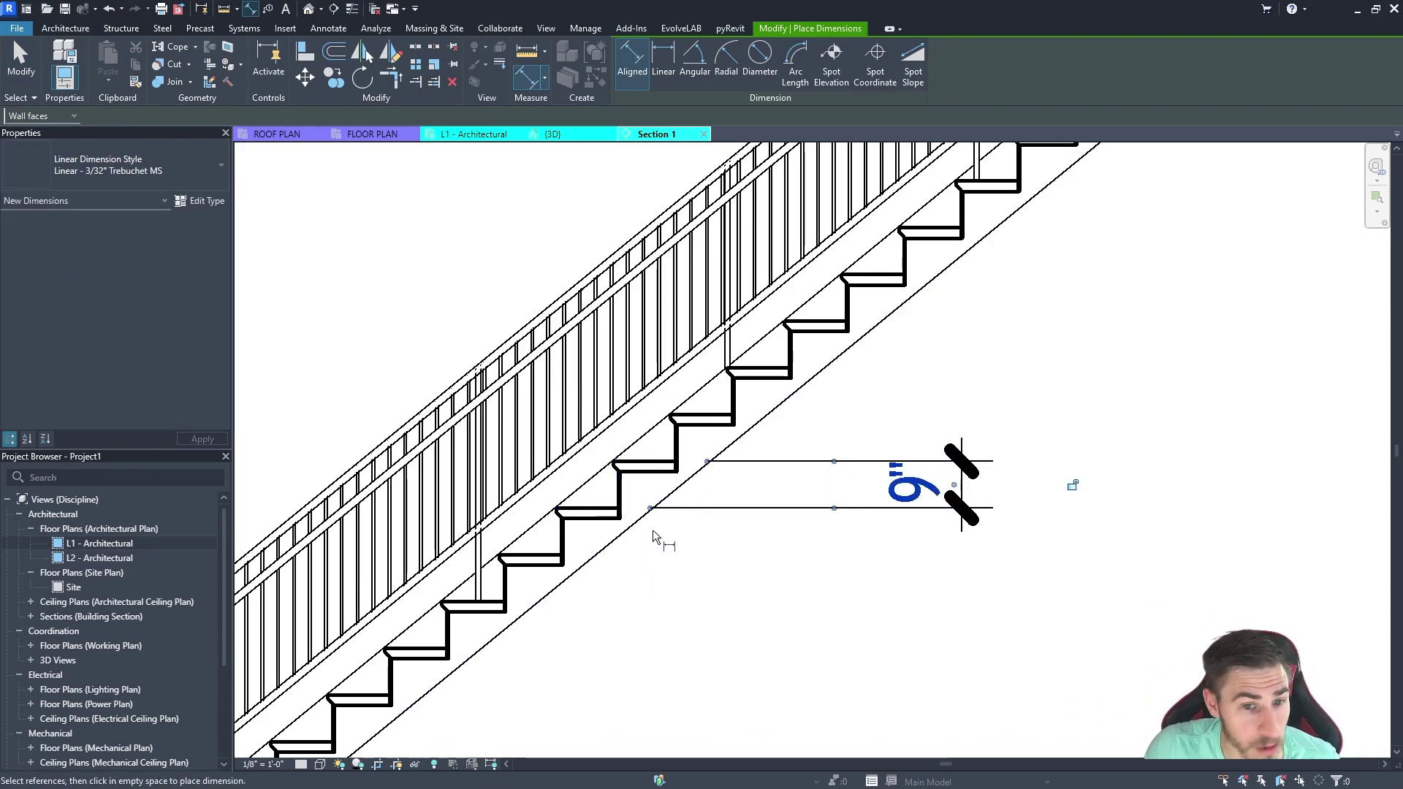
- Set the section's view scale to 3/4" = 1'-0" and move the vertical riser dimension closer to the stair
scroll(651, 539, up, 1)
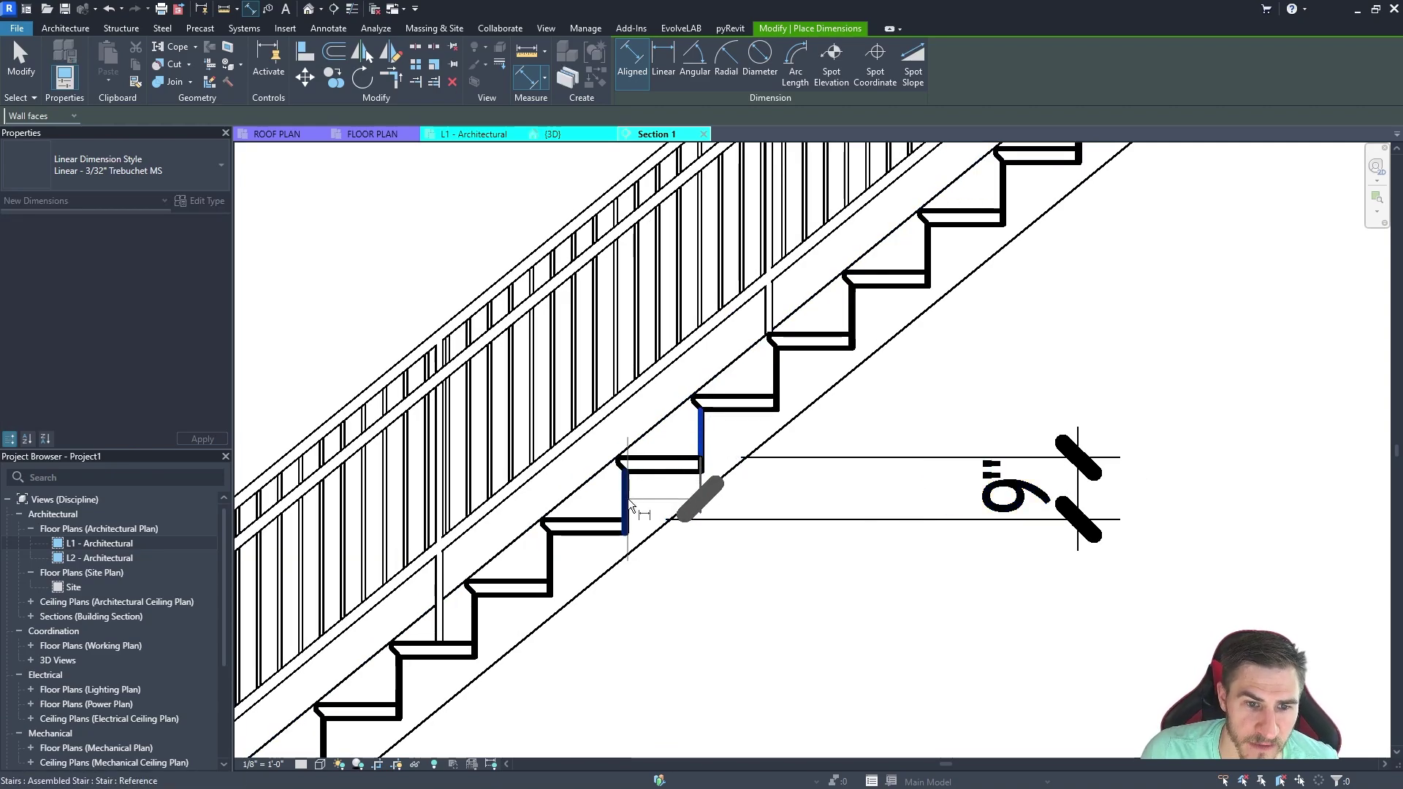
click(263, 765)
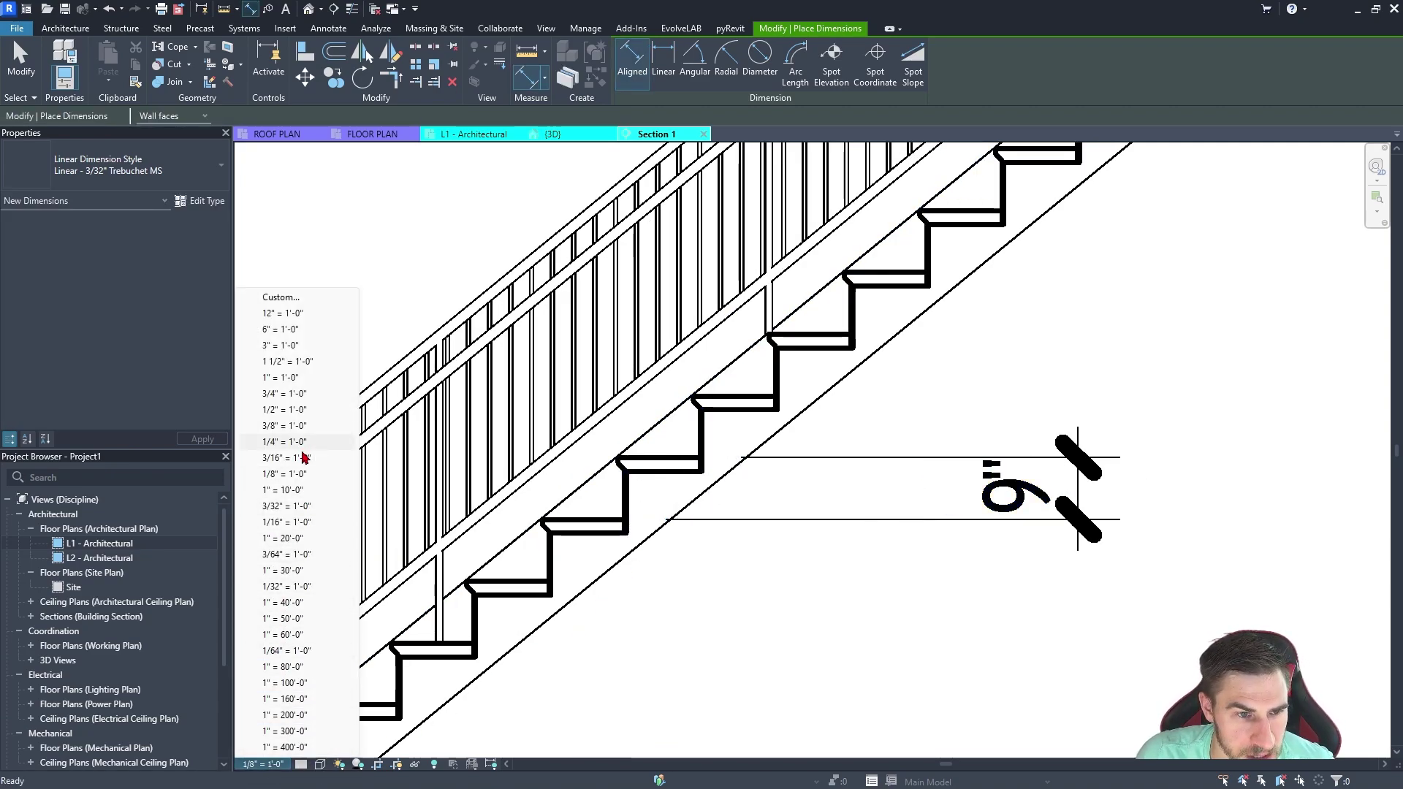
click(278, 399)
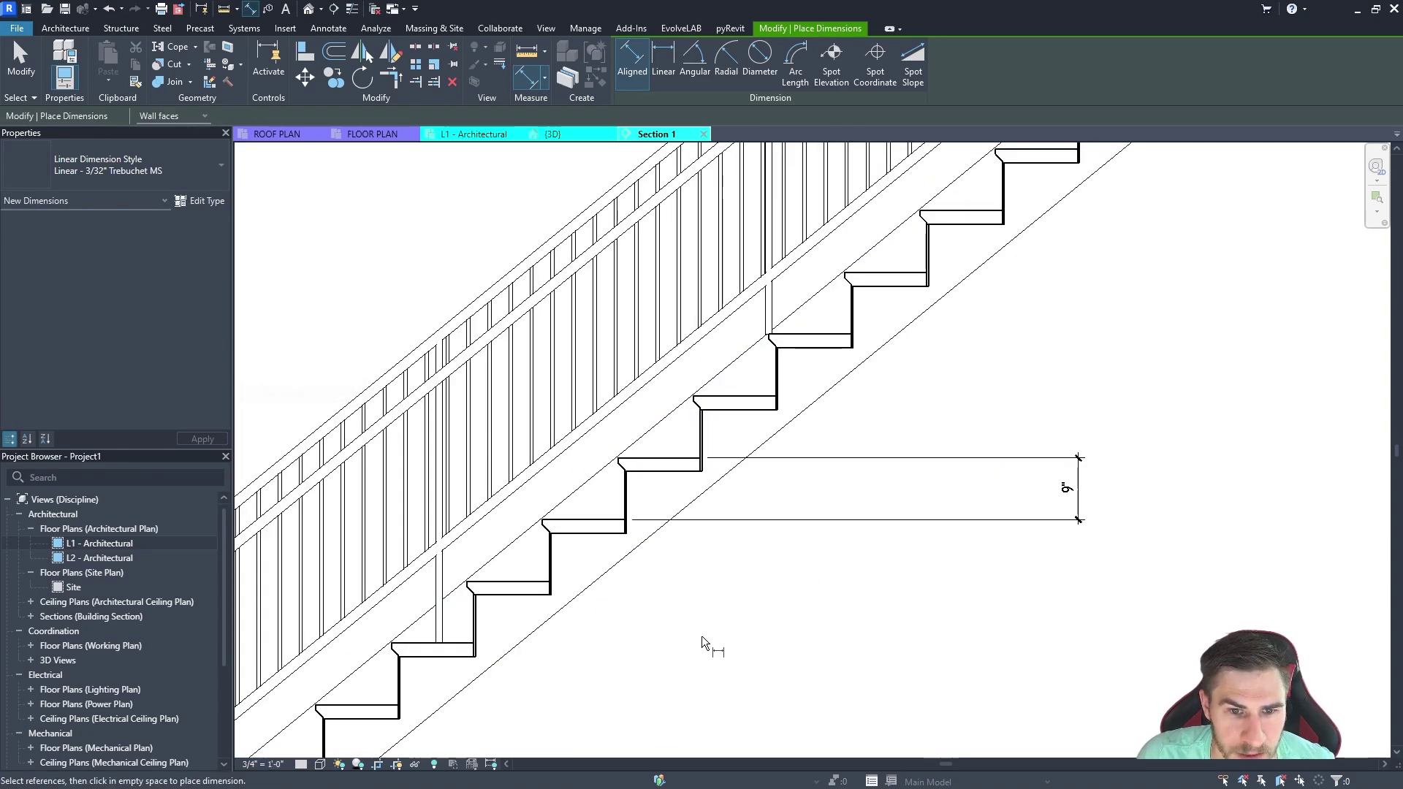
click(1065, 486)
drag(866, 532, 947, 527)
- Add an aligned horizontal dimension between two neighbouring riser faces, placed below the stair
scroll(669, 491, up, 3)
key(d)
key(i)
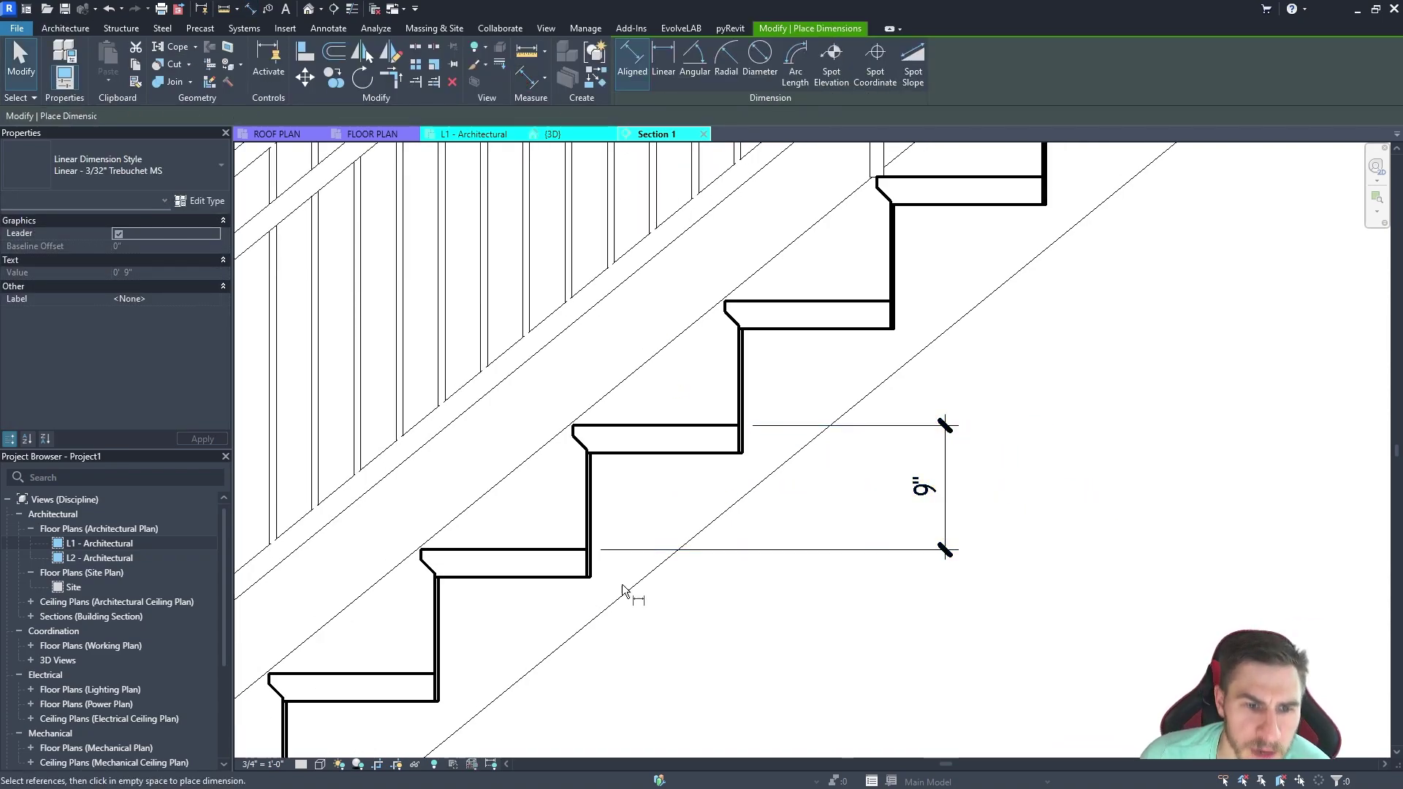
click(738, 381)
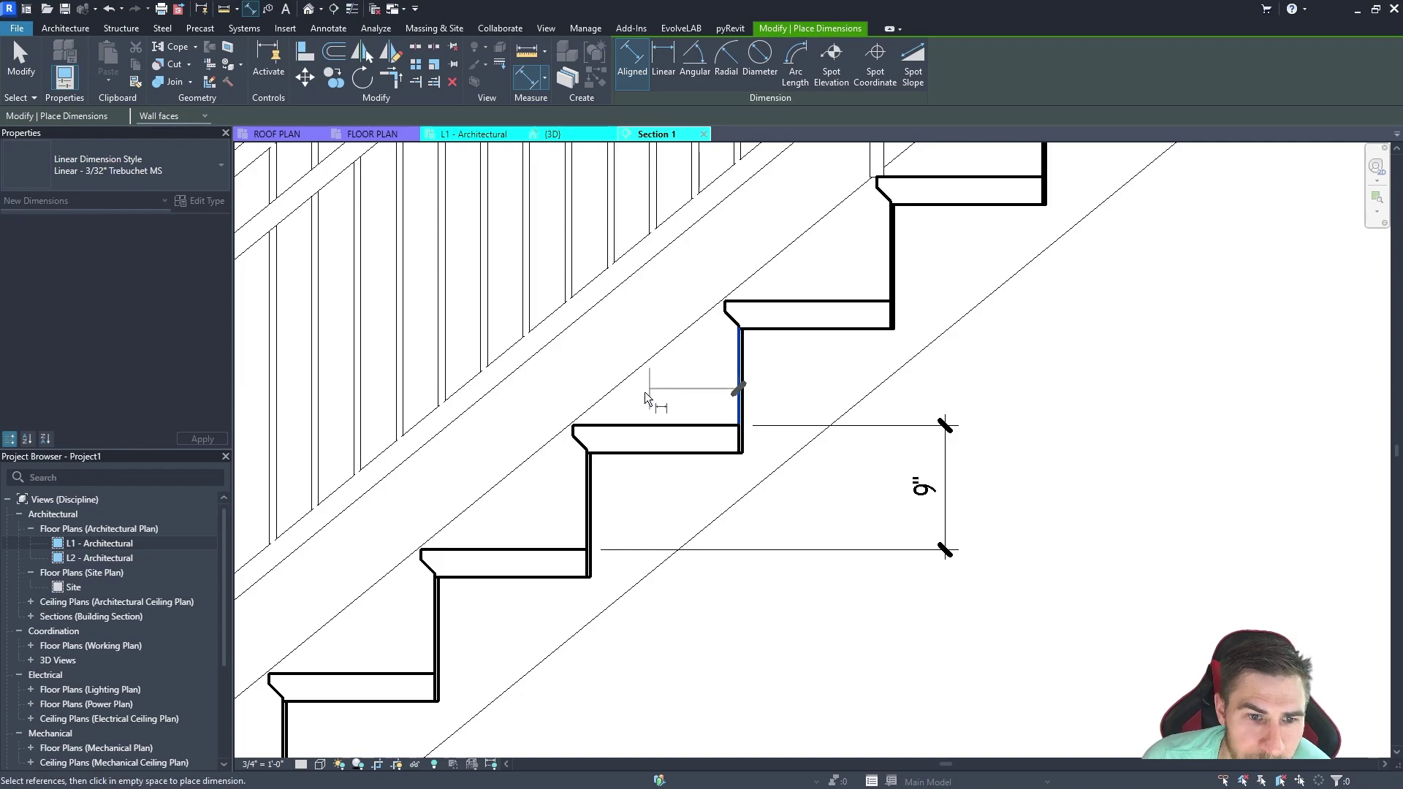
click(586, 482)
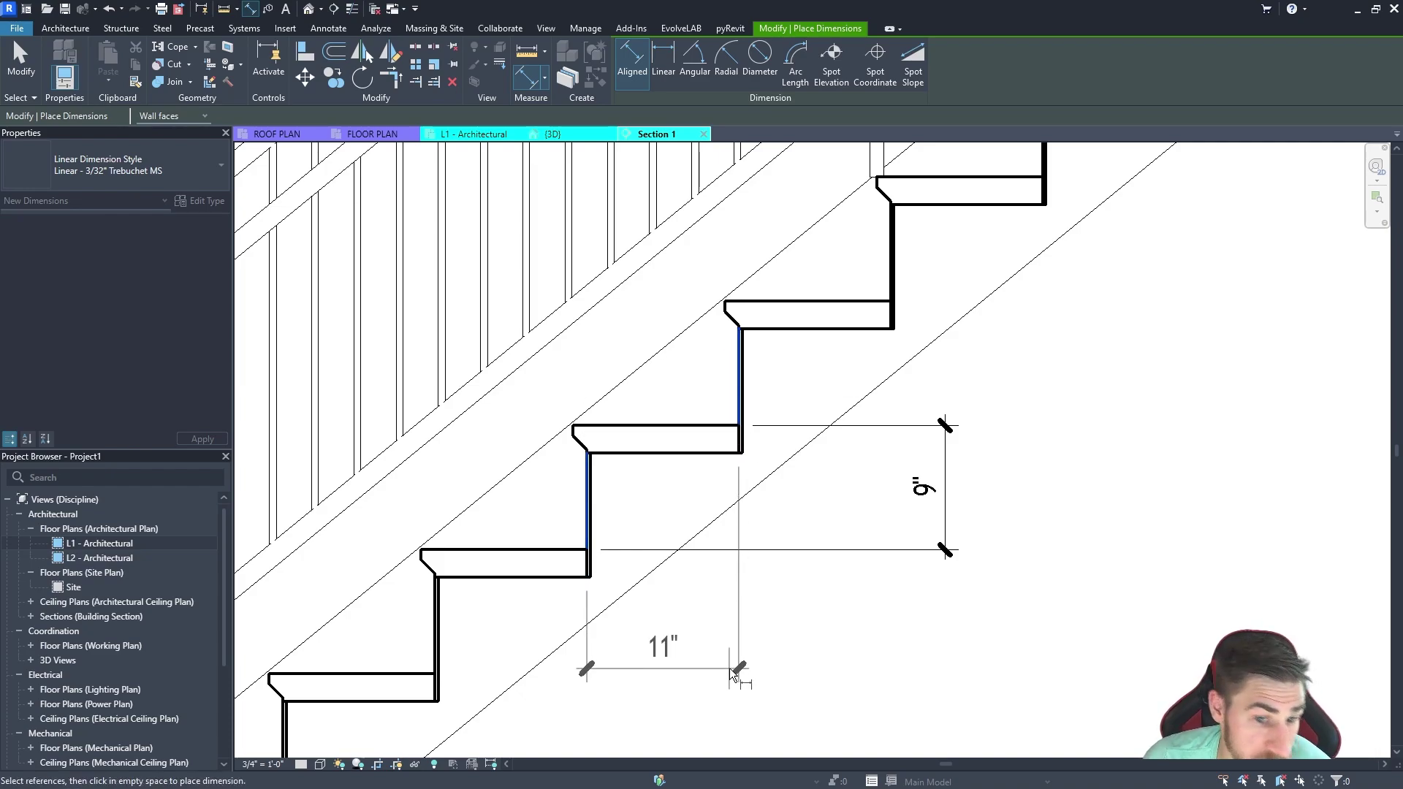
click(733, 674)
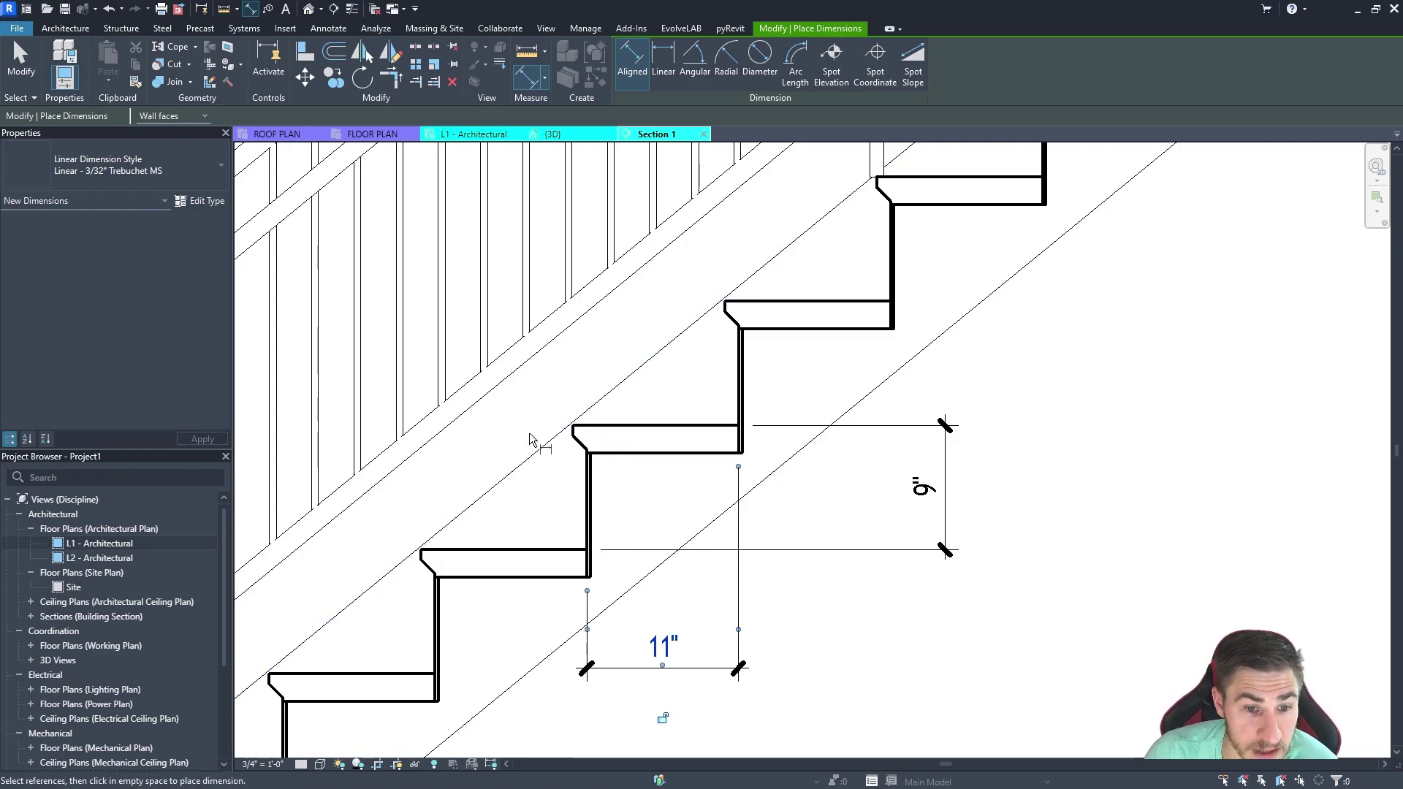
- Add an aligned horizontal dimension from the riser face to the nosing edge, in line with the existing tread dimension below the stair
click(588, 503)
click(572, 448)
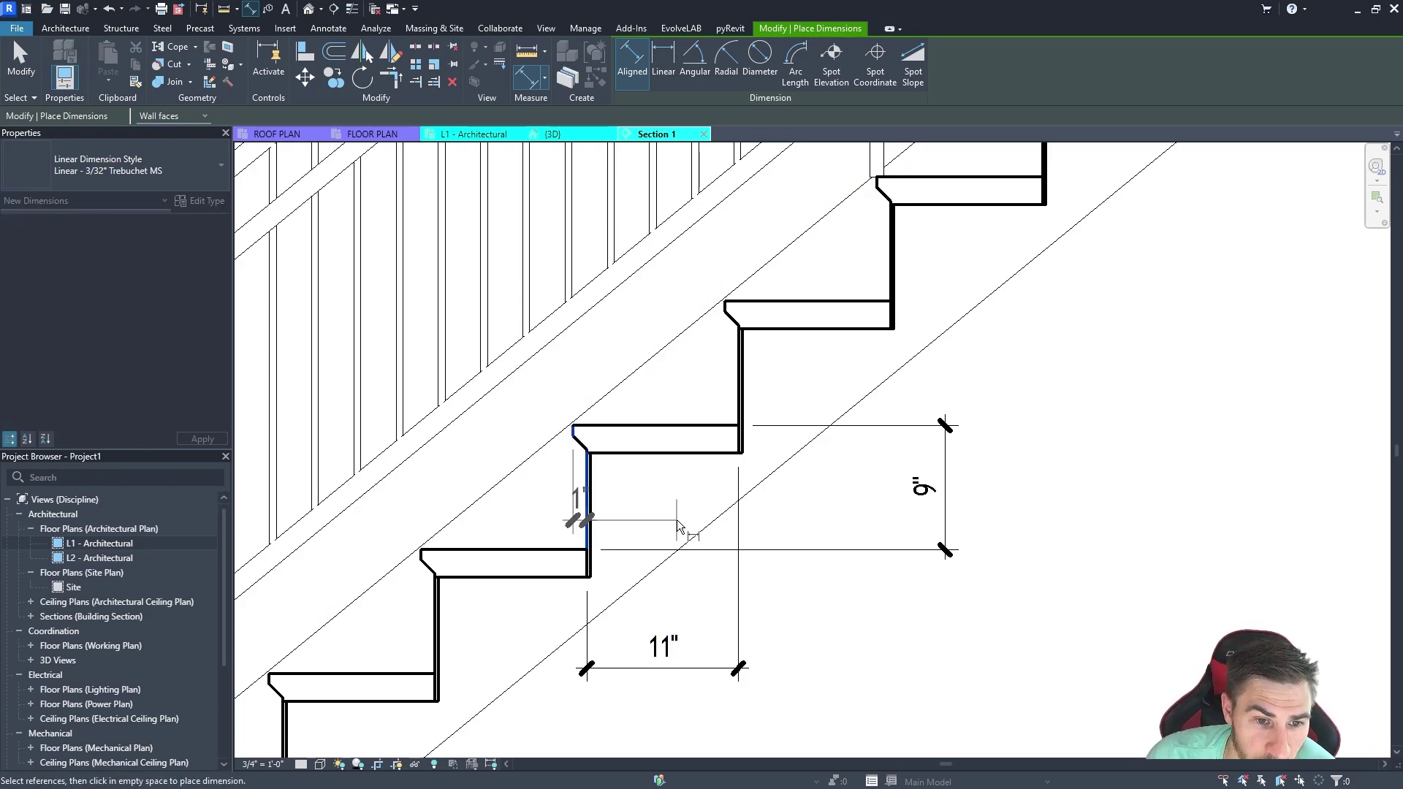
click(668, 664)
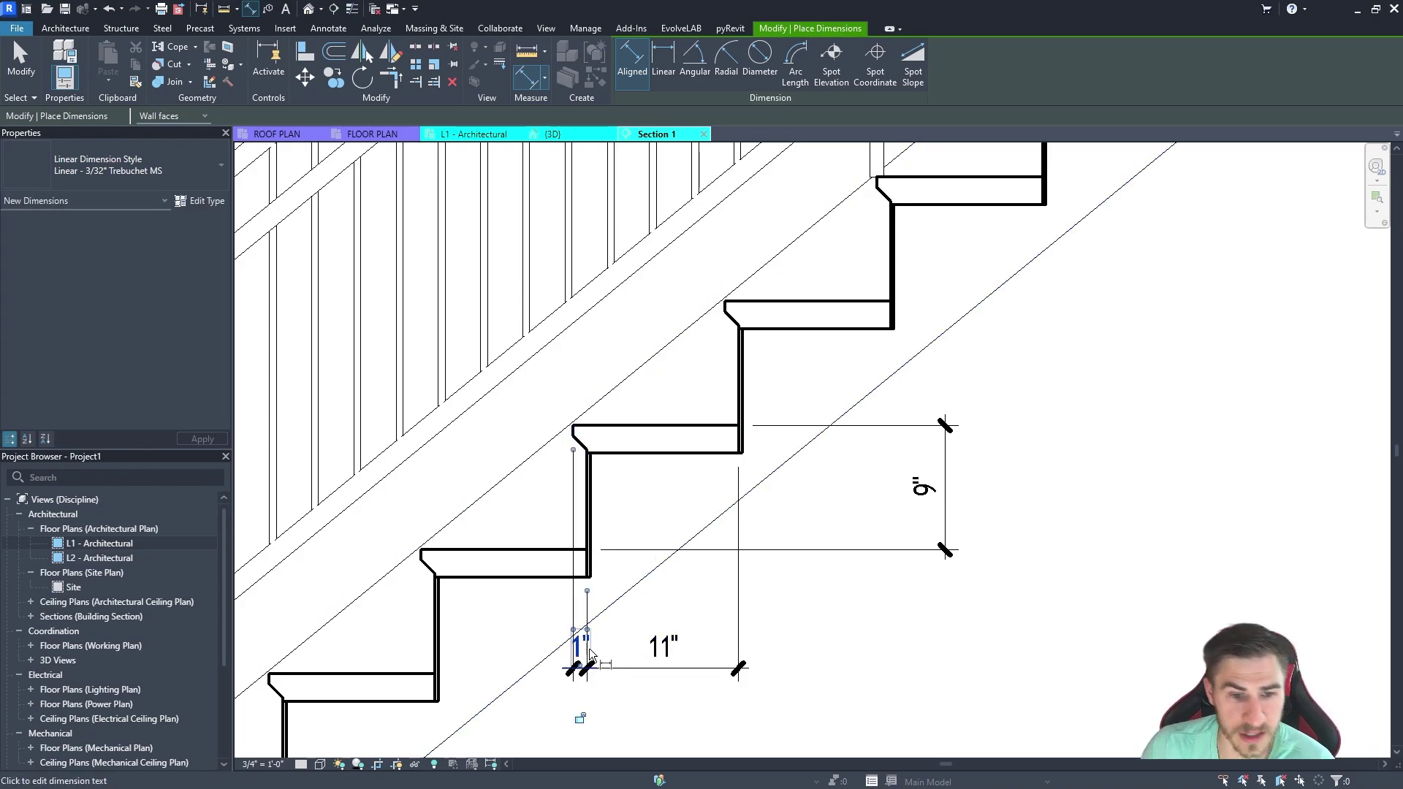
- Add an aligned horizontal dimension for the overall tread depth from nosing edge to riser face, below the other two horizontal dimensions
click(736, 379)
click(573, 435)
click(831, 719)
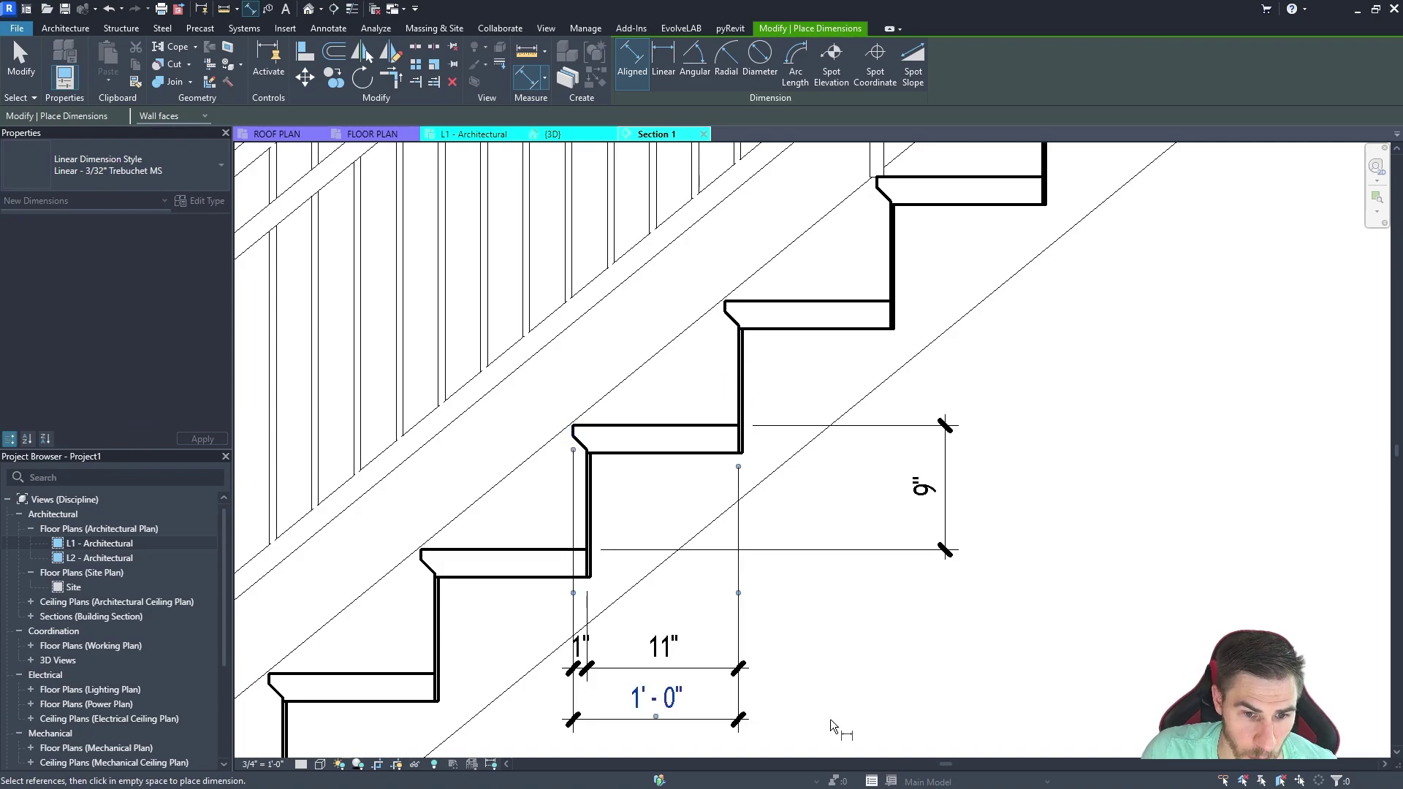
scroll(752, 590, down, 6)
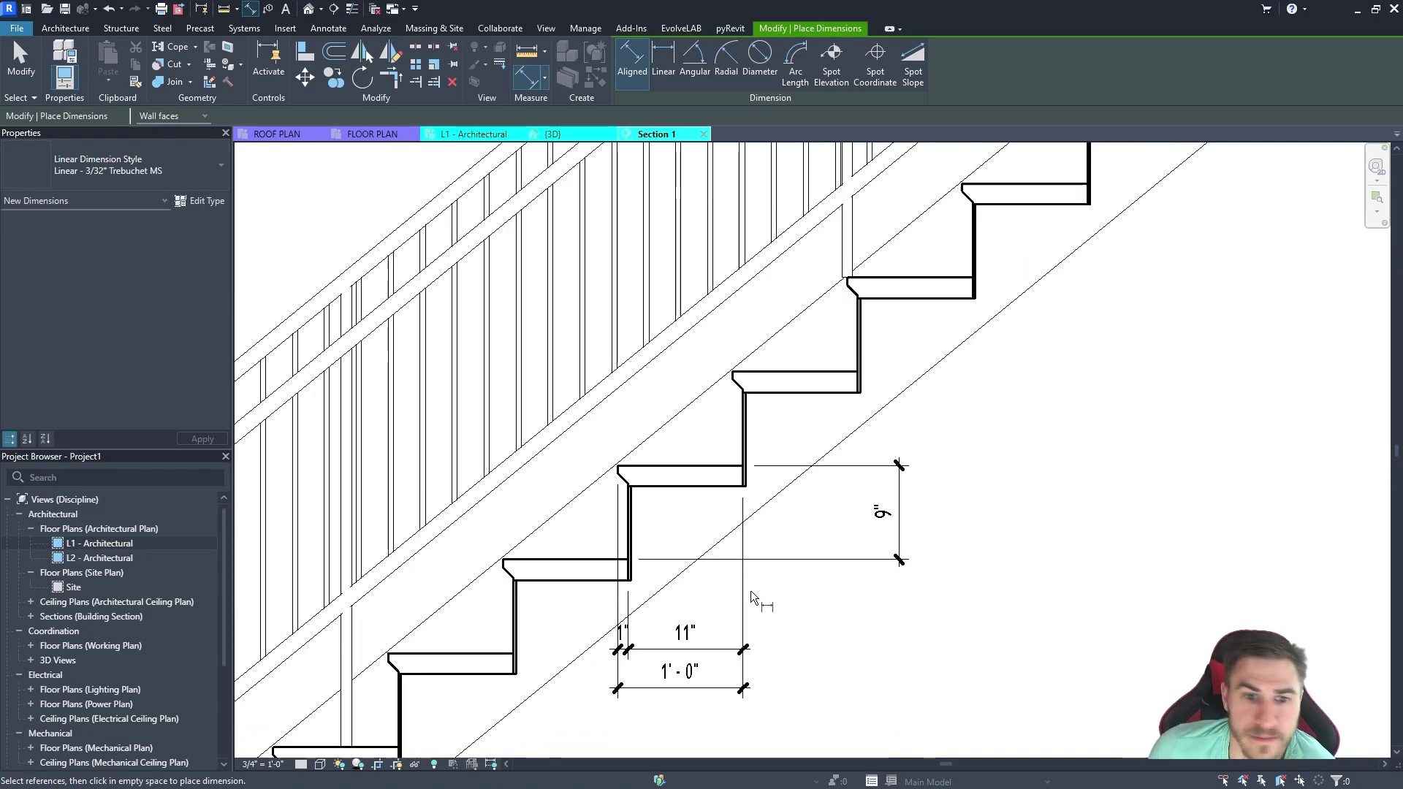
key(Escape)
key(Escape)
- Select the stair in the section and open its type properties
scroll(630, 576, down, 5)
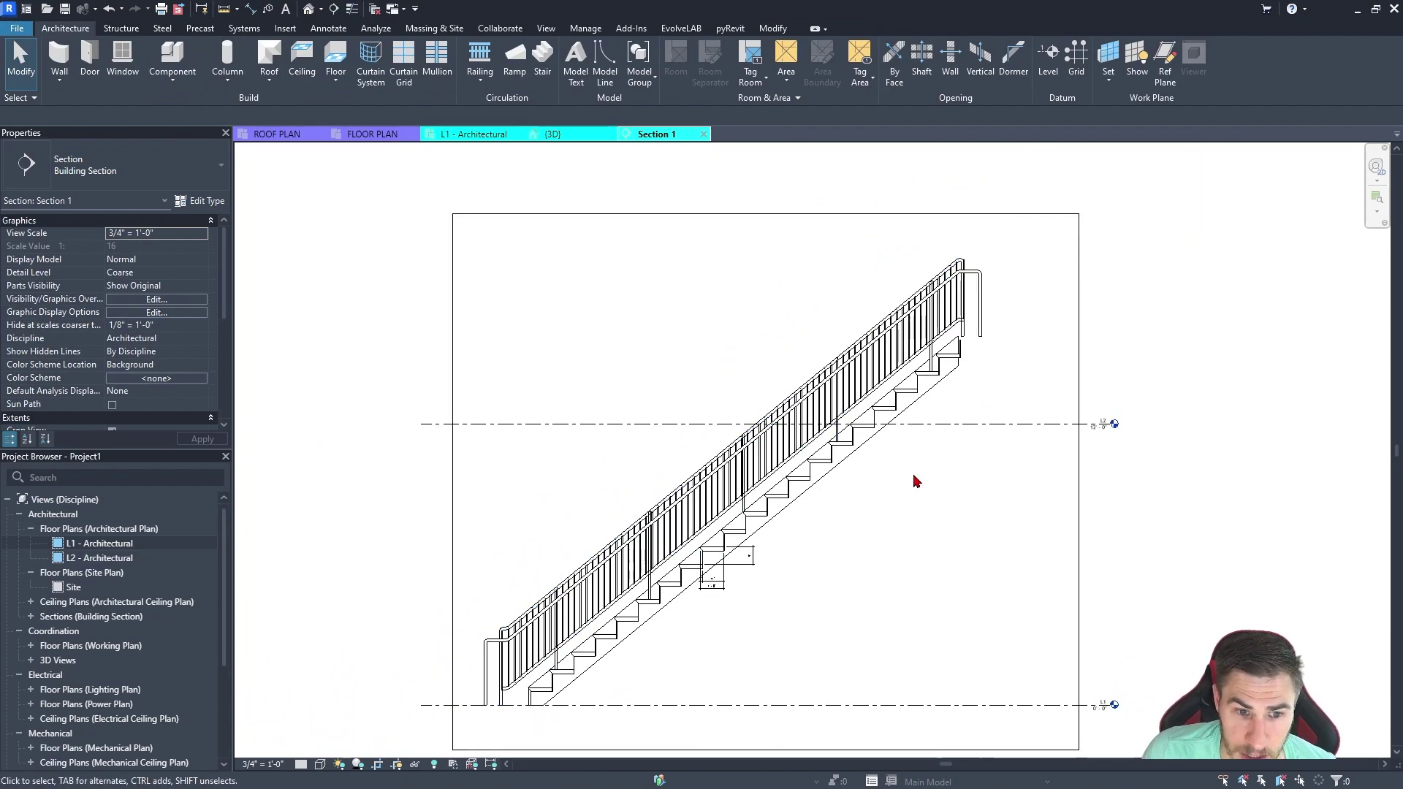
scroll(755, 609, up, 8)
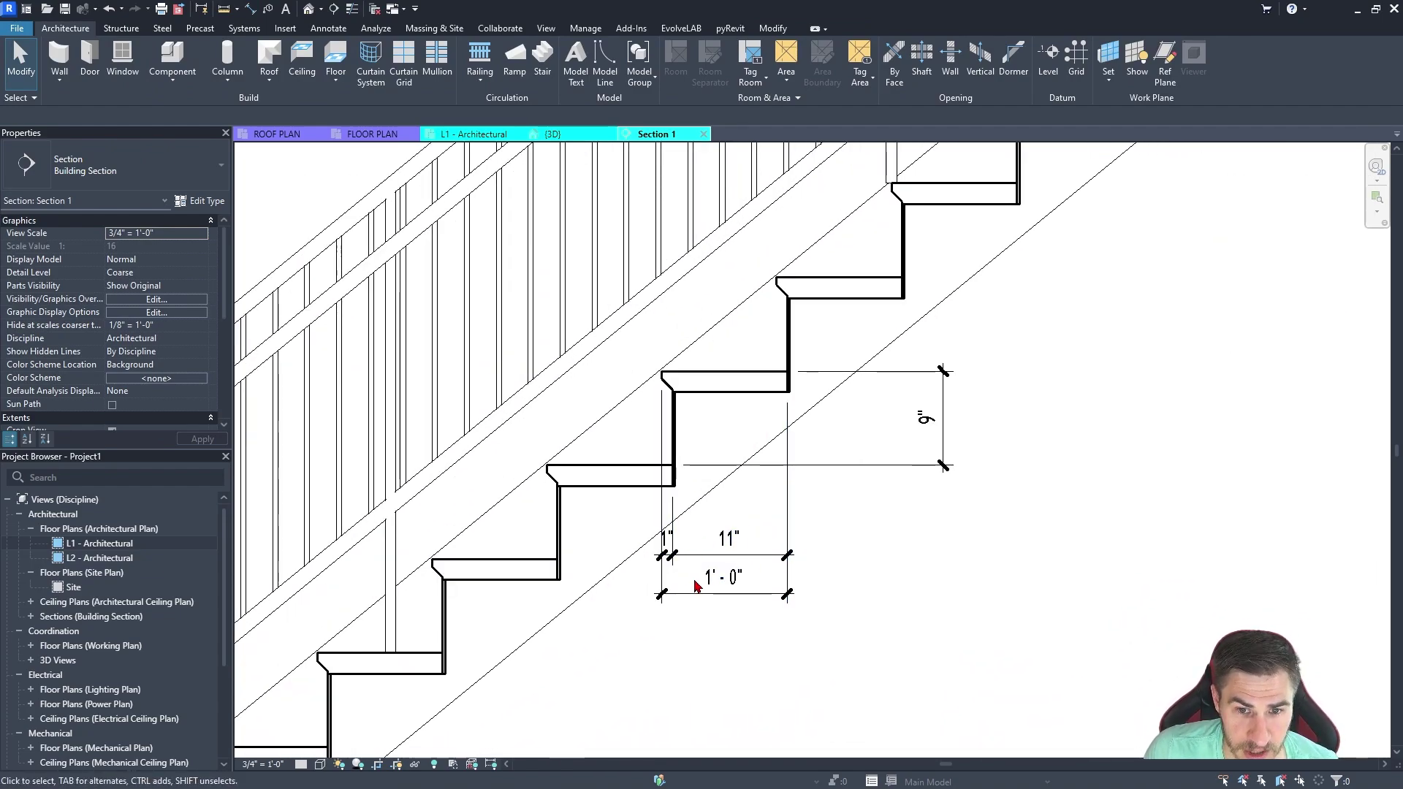
scroll(614, 635, down, 1)
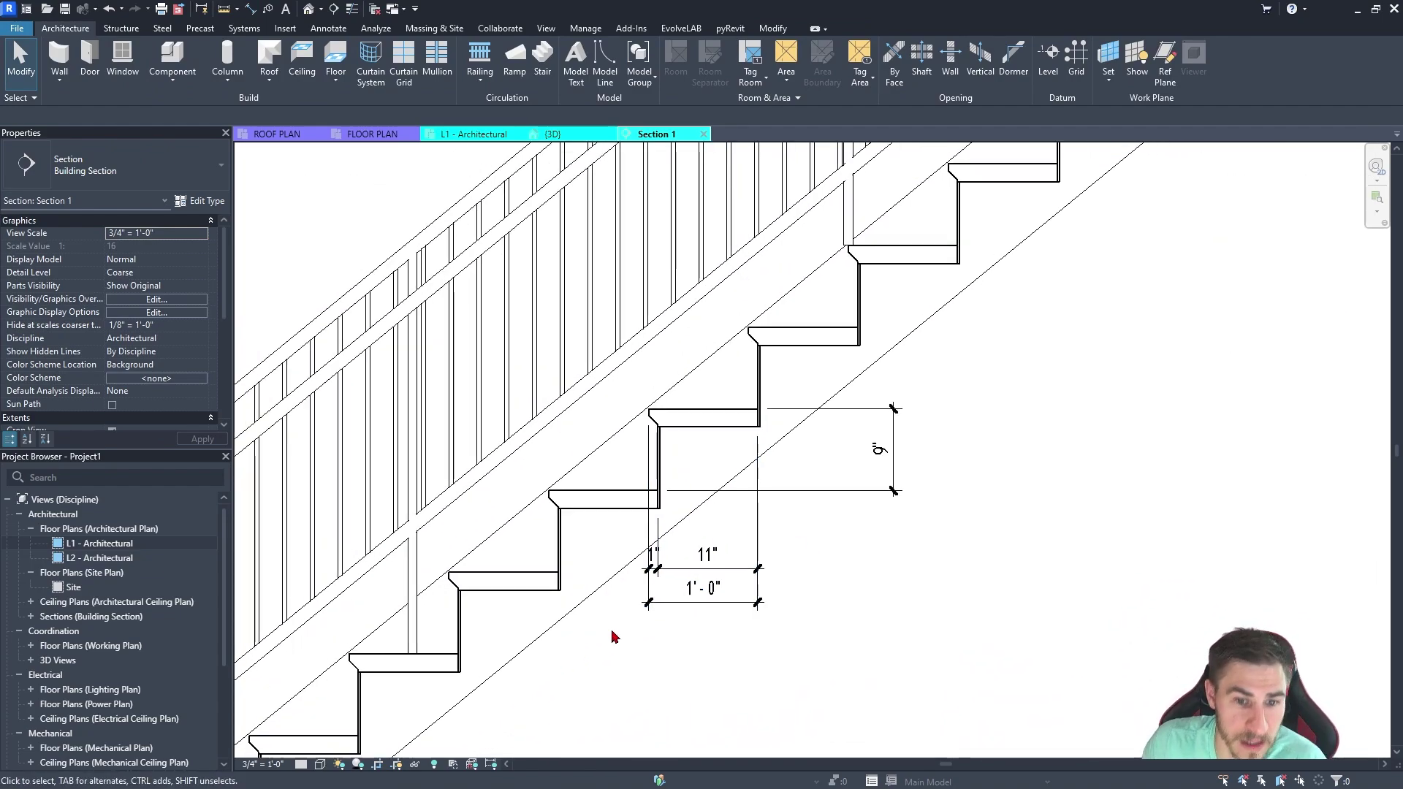
click(689, 415)
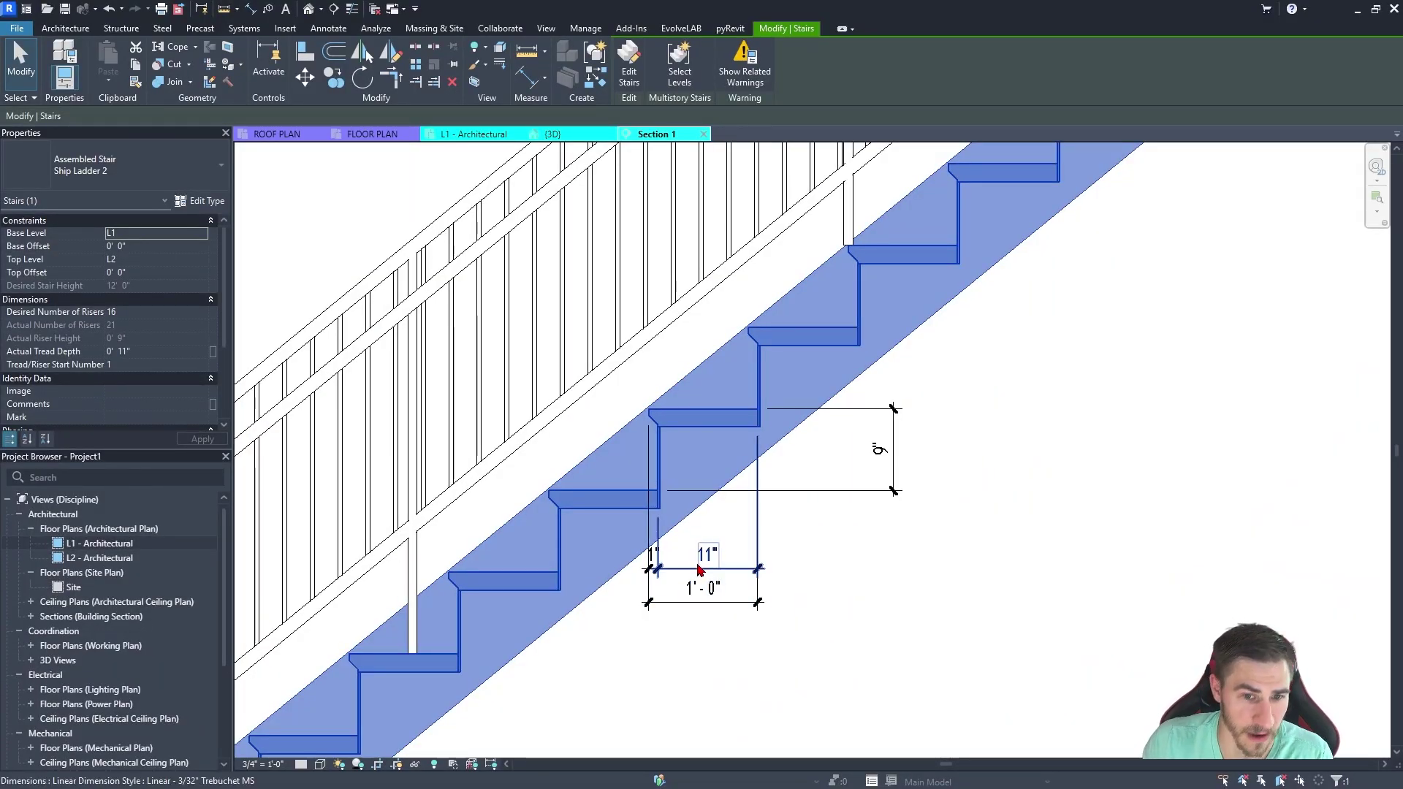
click(166, 351)
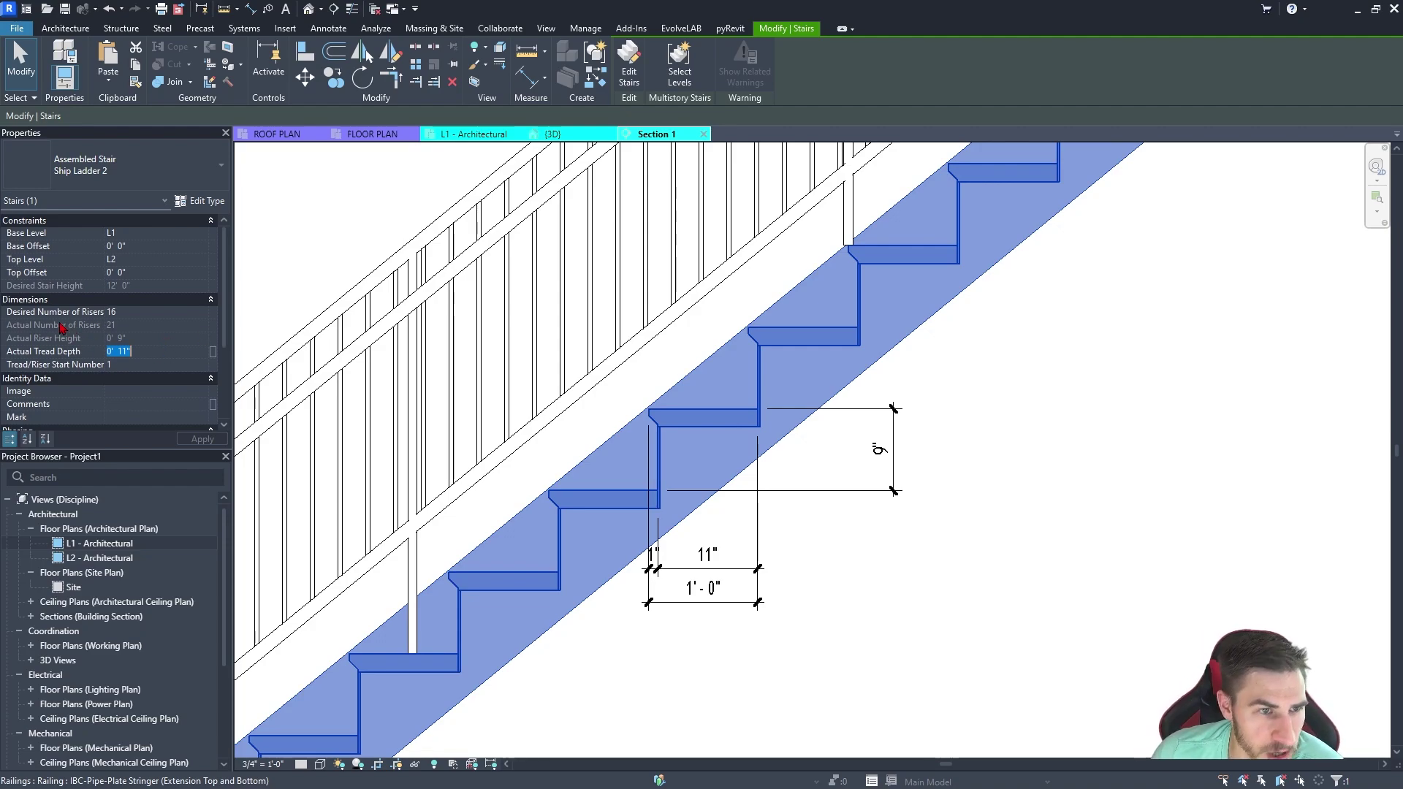
click(191, 201)
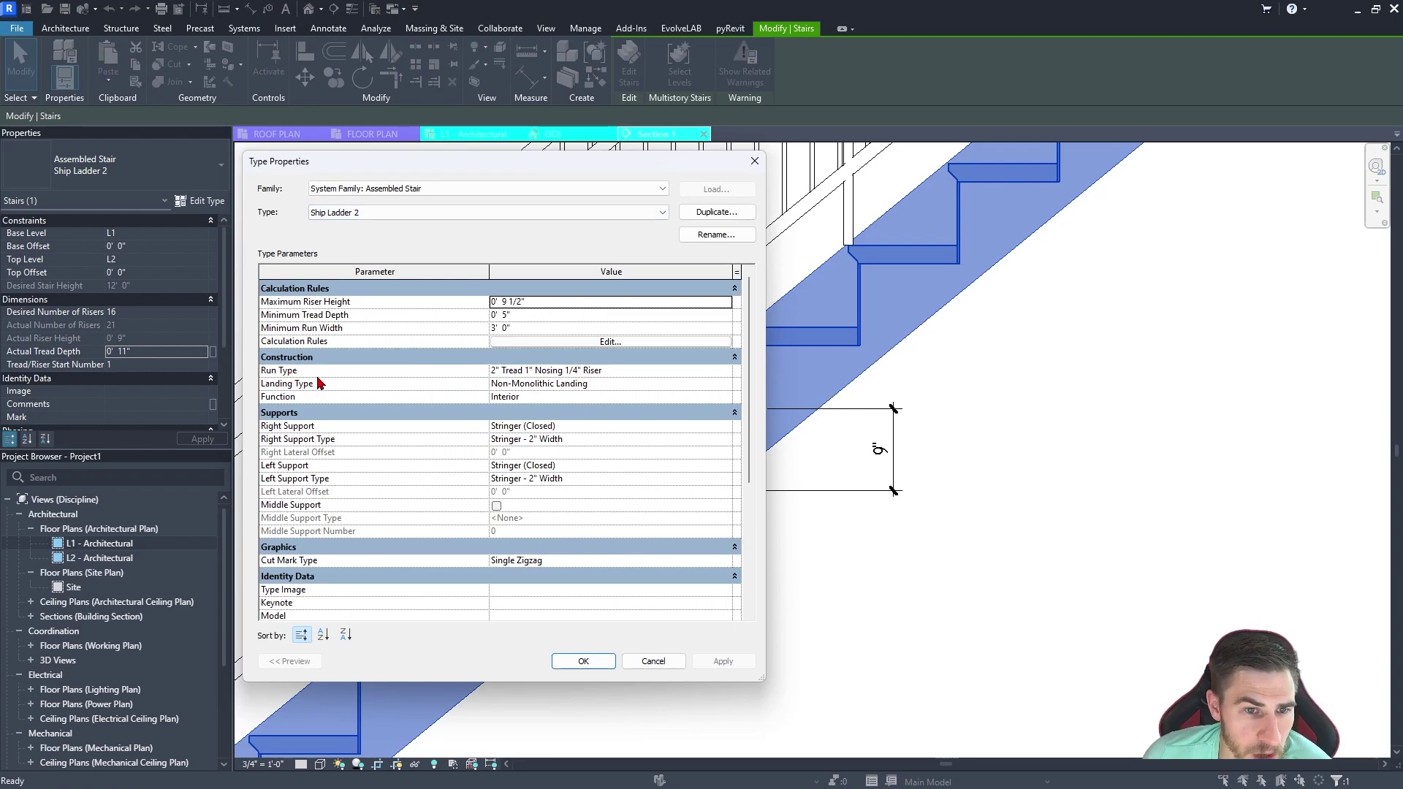
key(ctrl+a)
key(BackSpace)
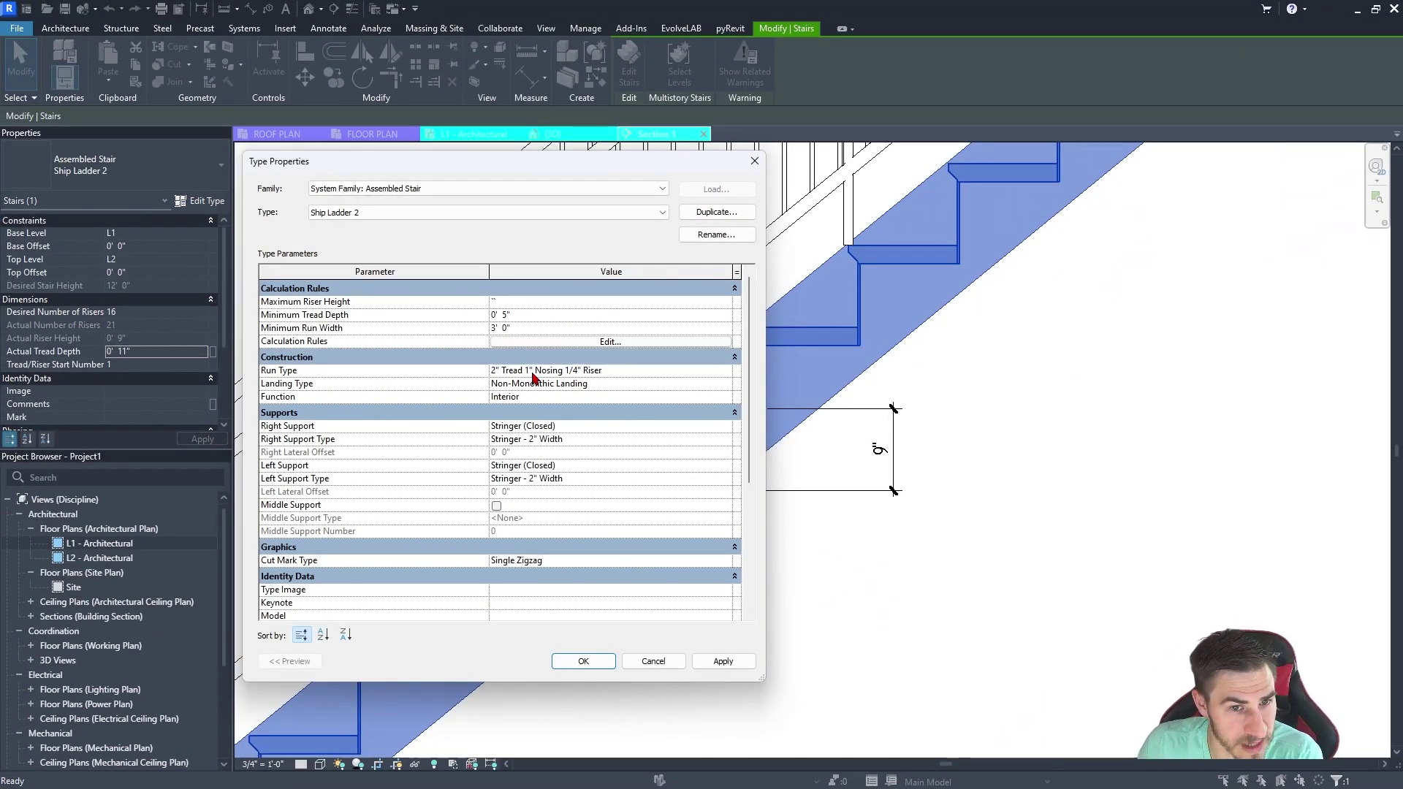
key(Return)
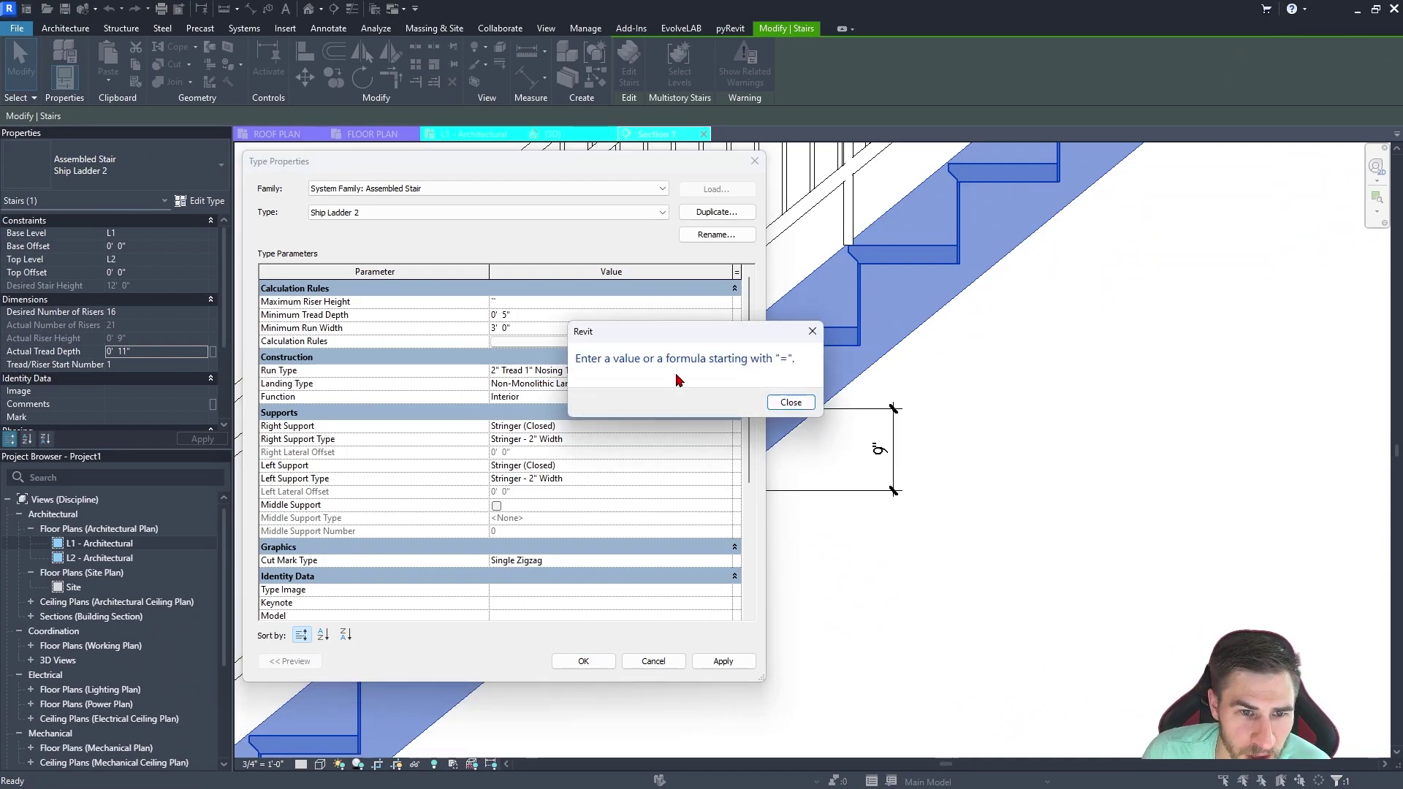
key(Return)
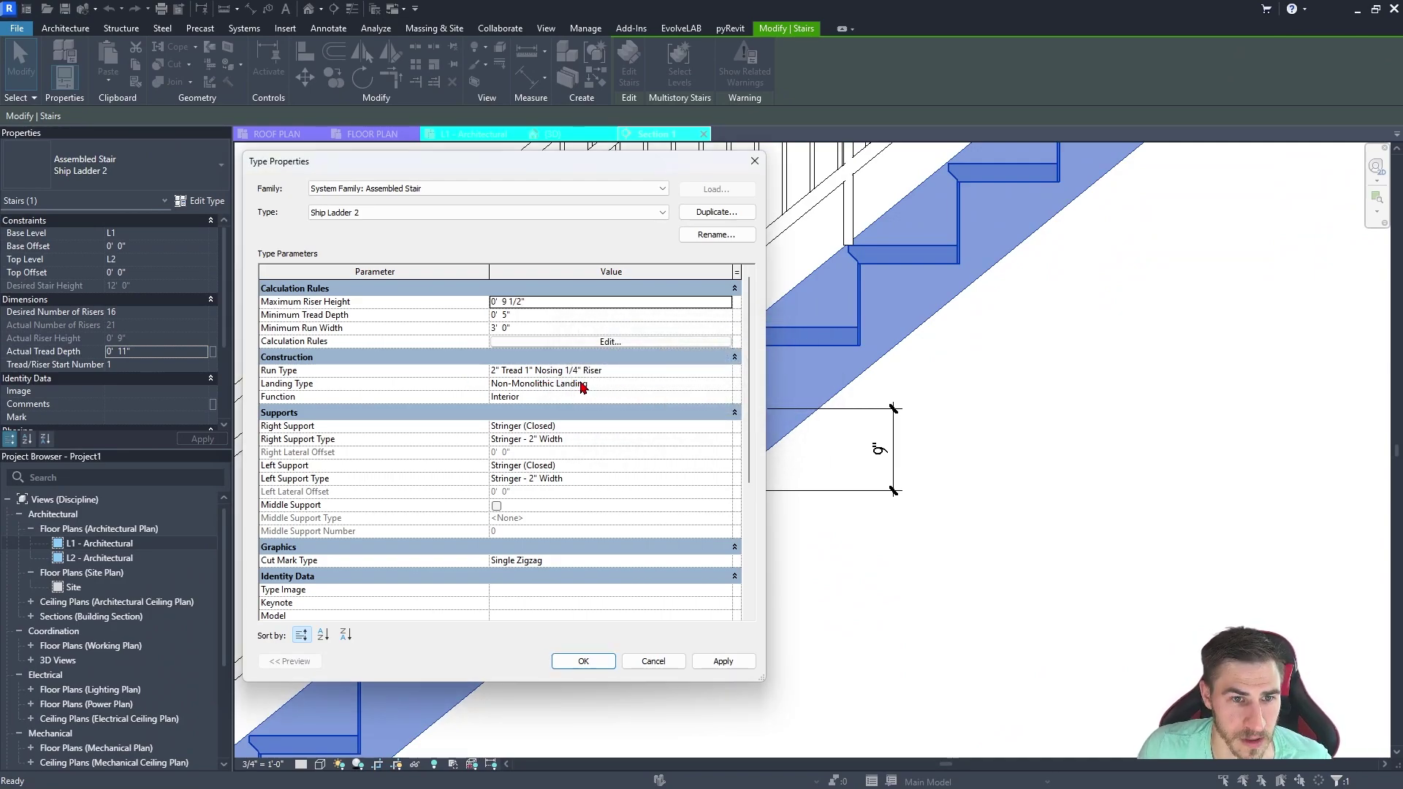
- Turn off risers in the stair's 2" Tread 1" Nosing 1/4" Riser run type and delete the dimensions that lose their references
click(698, 372)
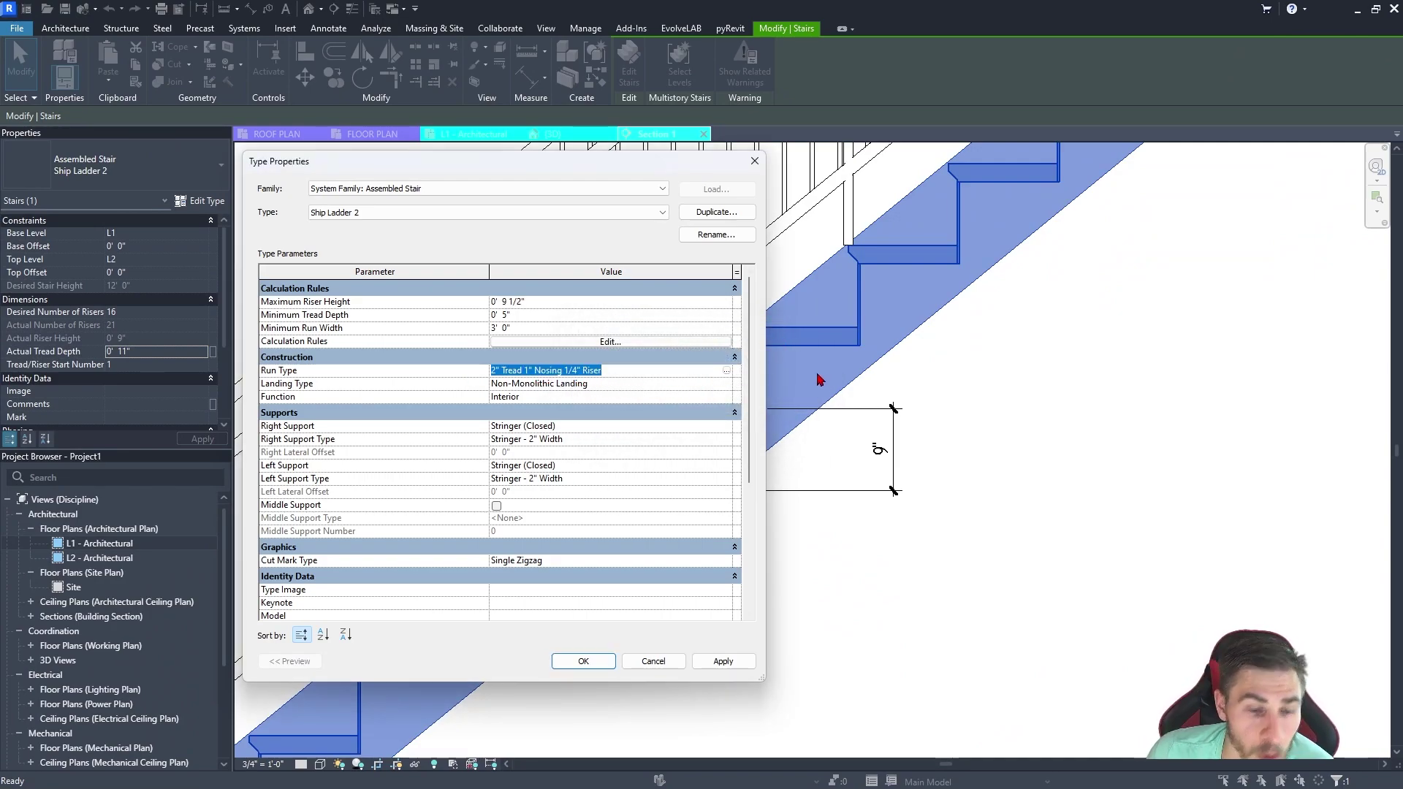
click(730, 371)
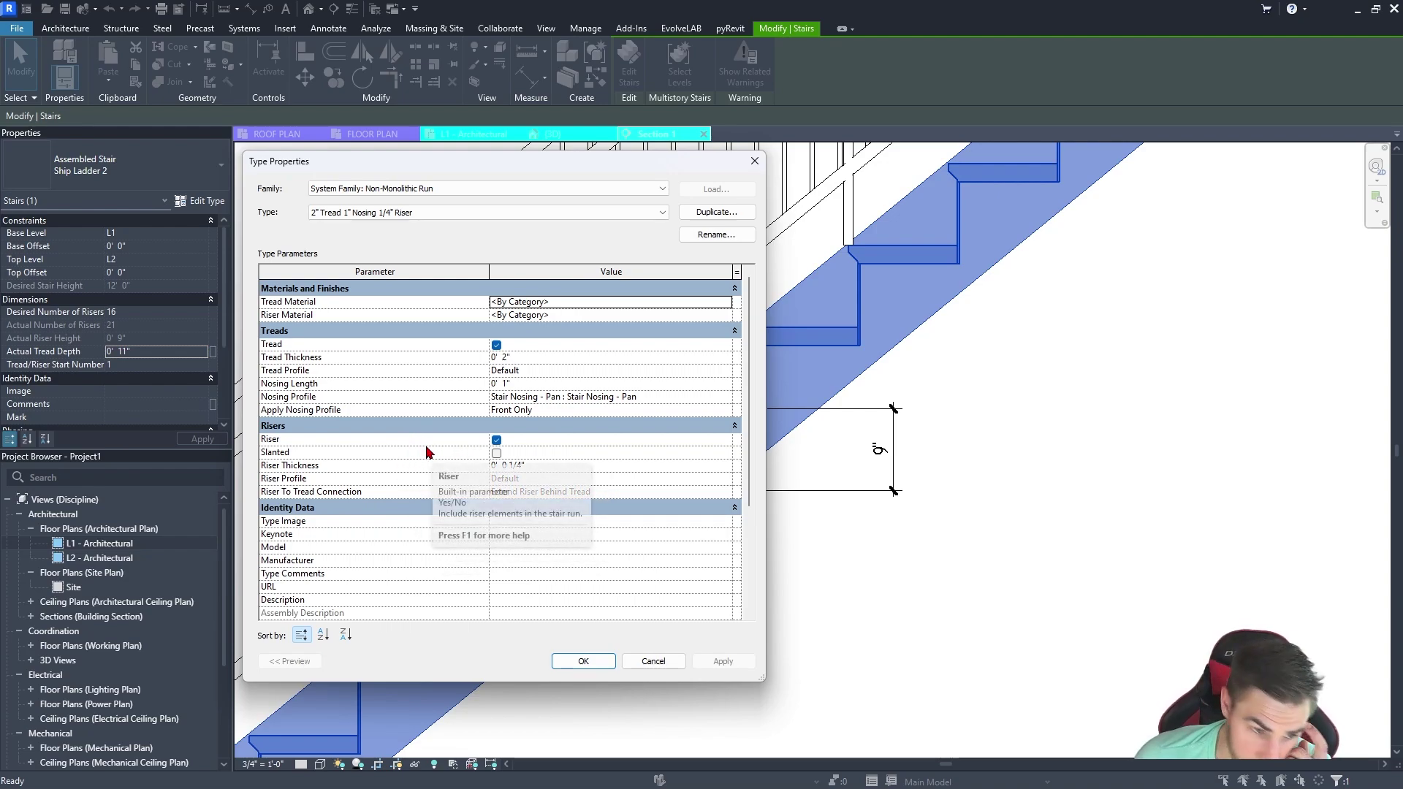
click(497, 440)
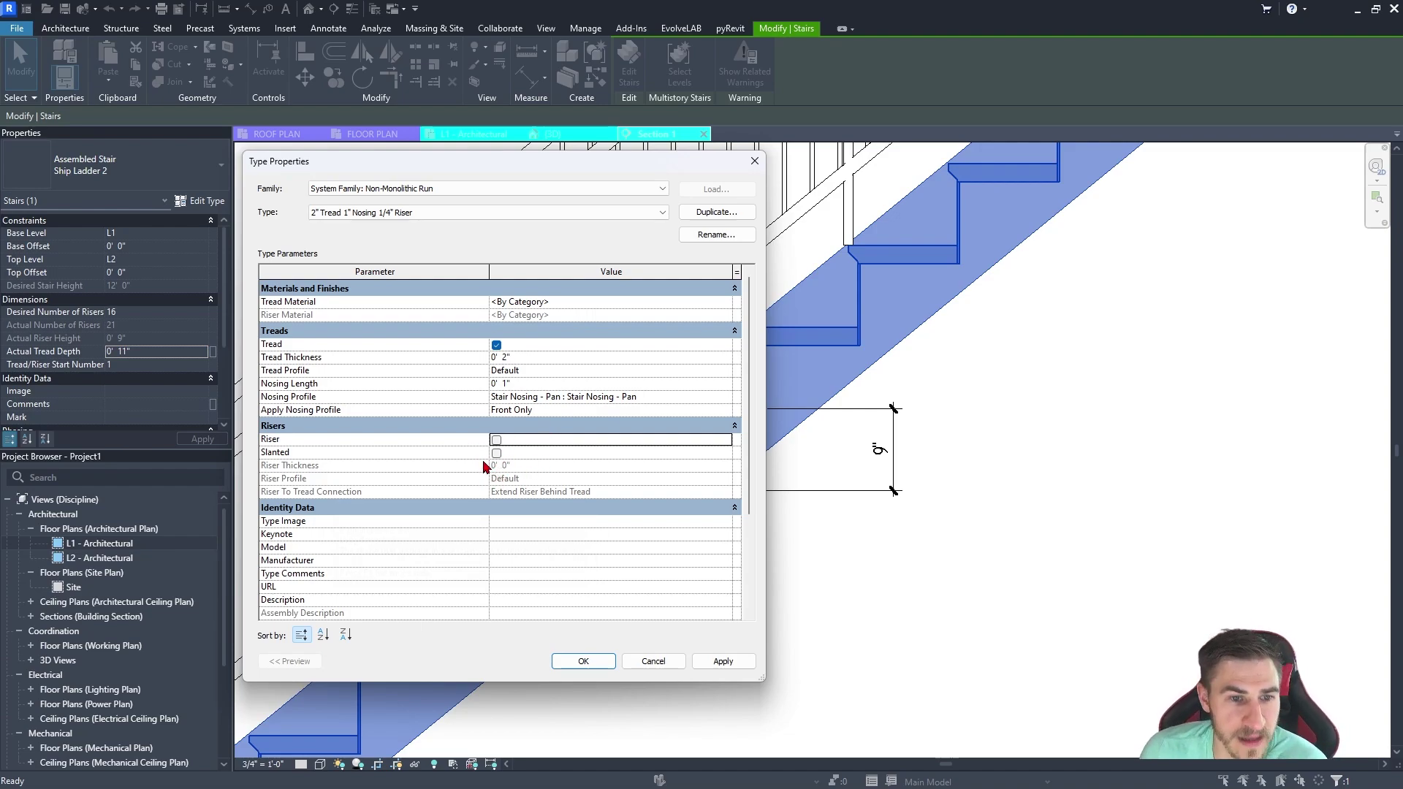
click(721, 661)
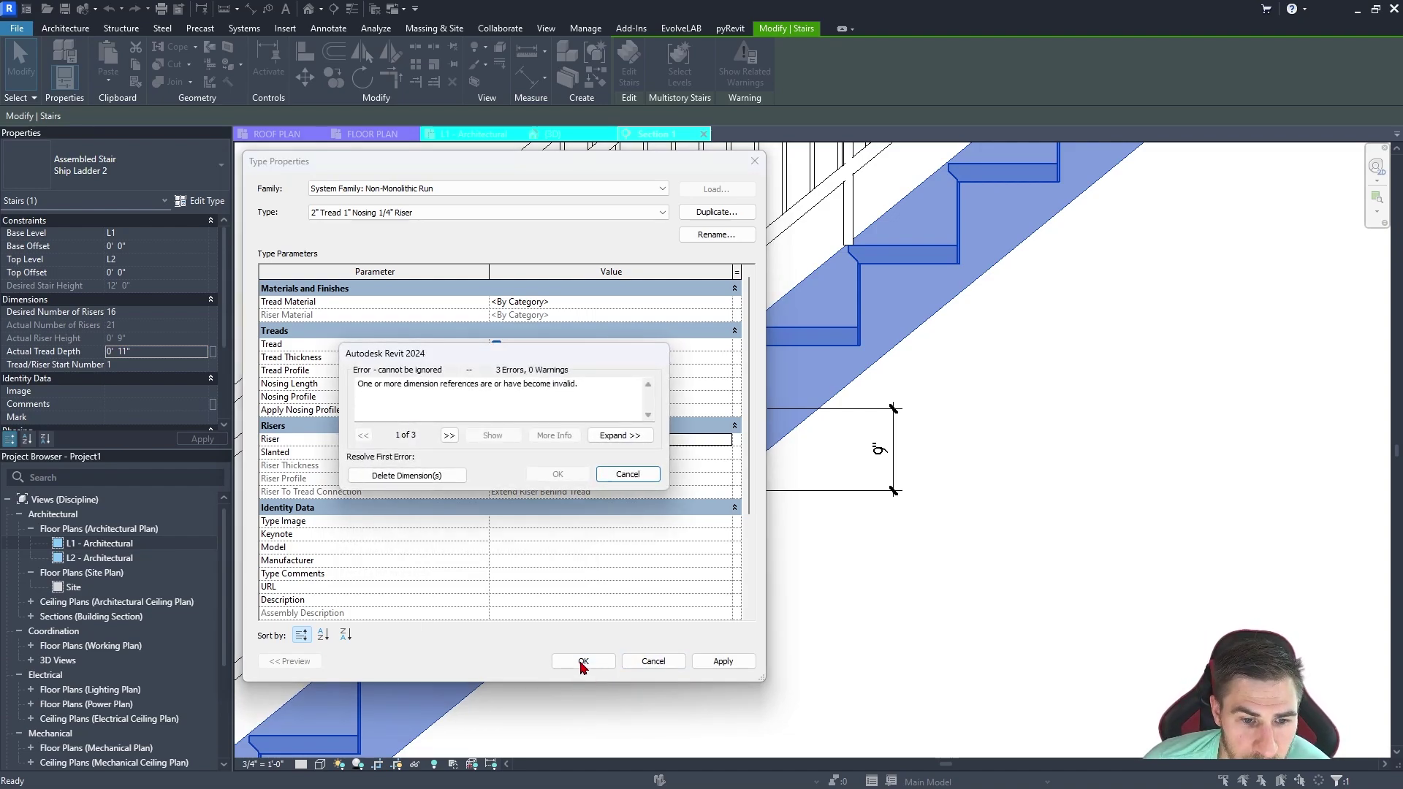
click(416, 474)
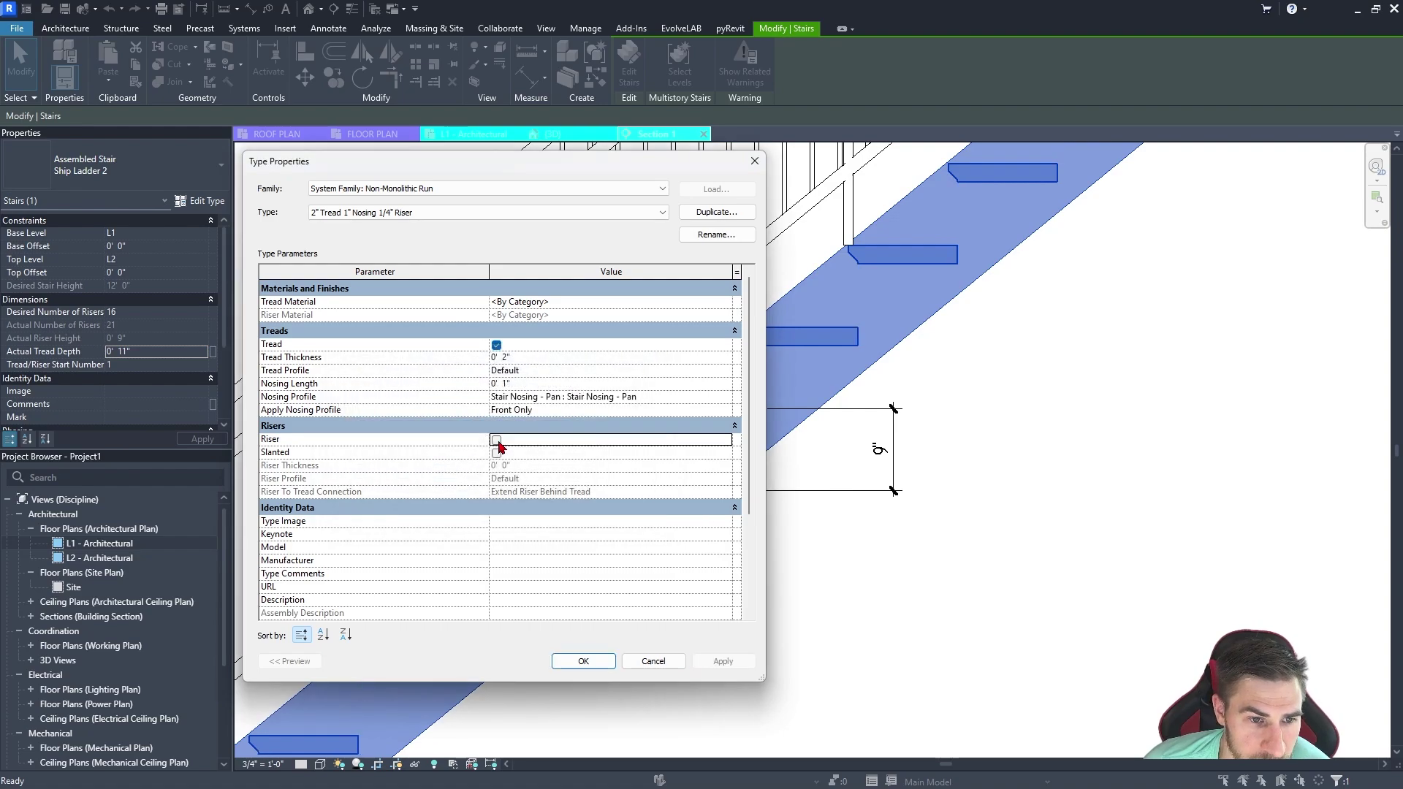
click(584, 659)
click(584, 659)
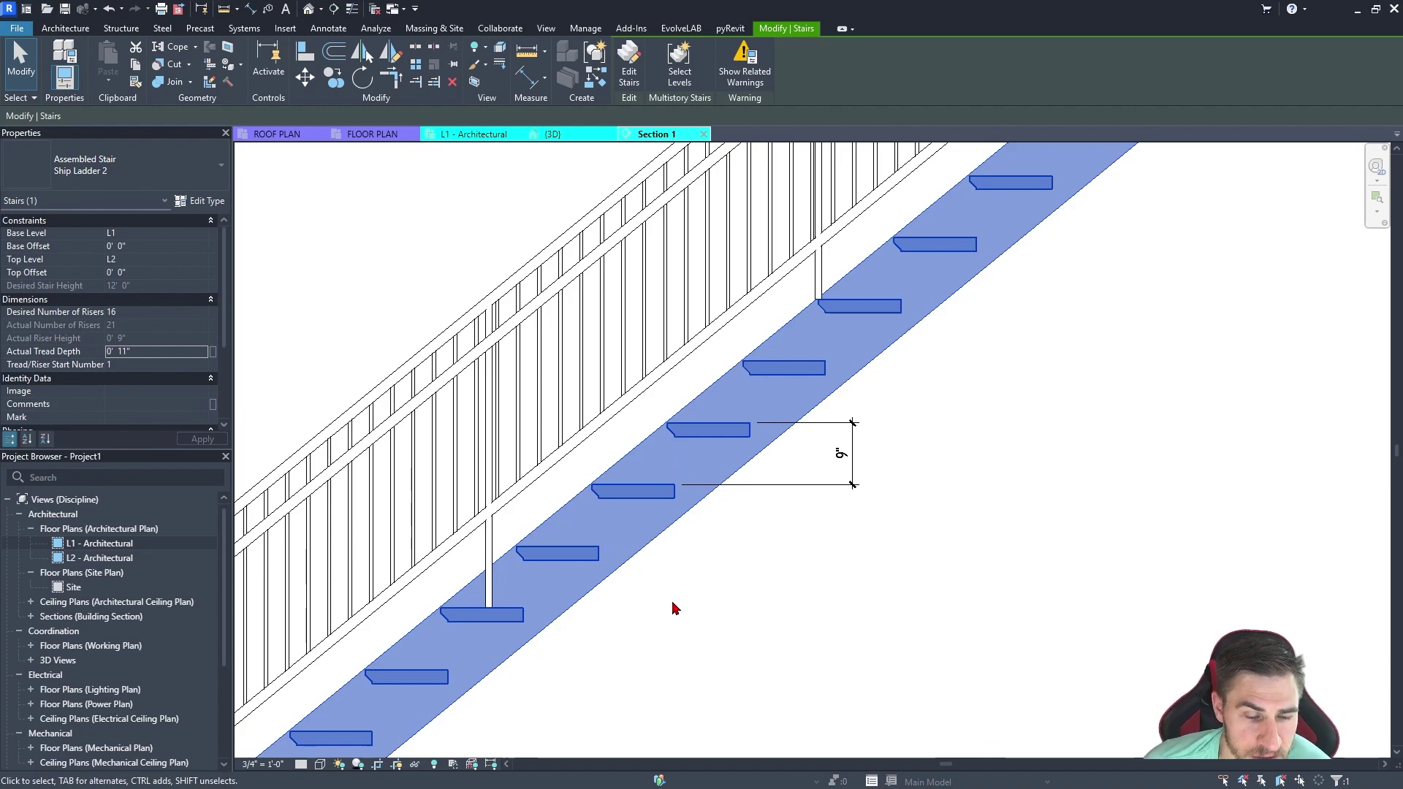
- Reopen the stair's run type, compare it with the 1/4" tread type, and turn risers back on for 2" Tread 1" Nosing 1/4" Riser
scroll(672, 609, up, 1)
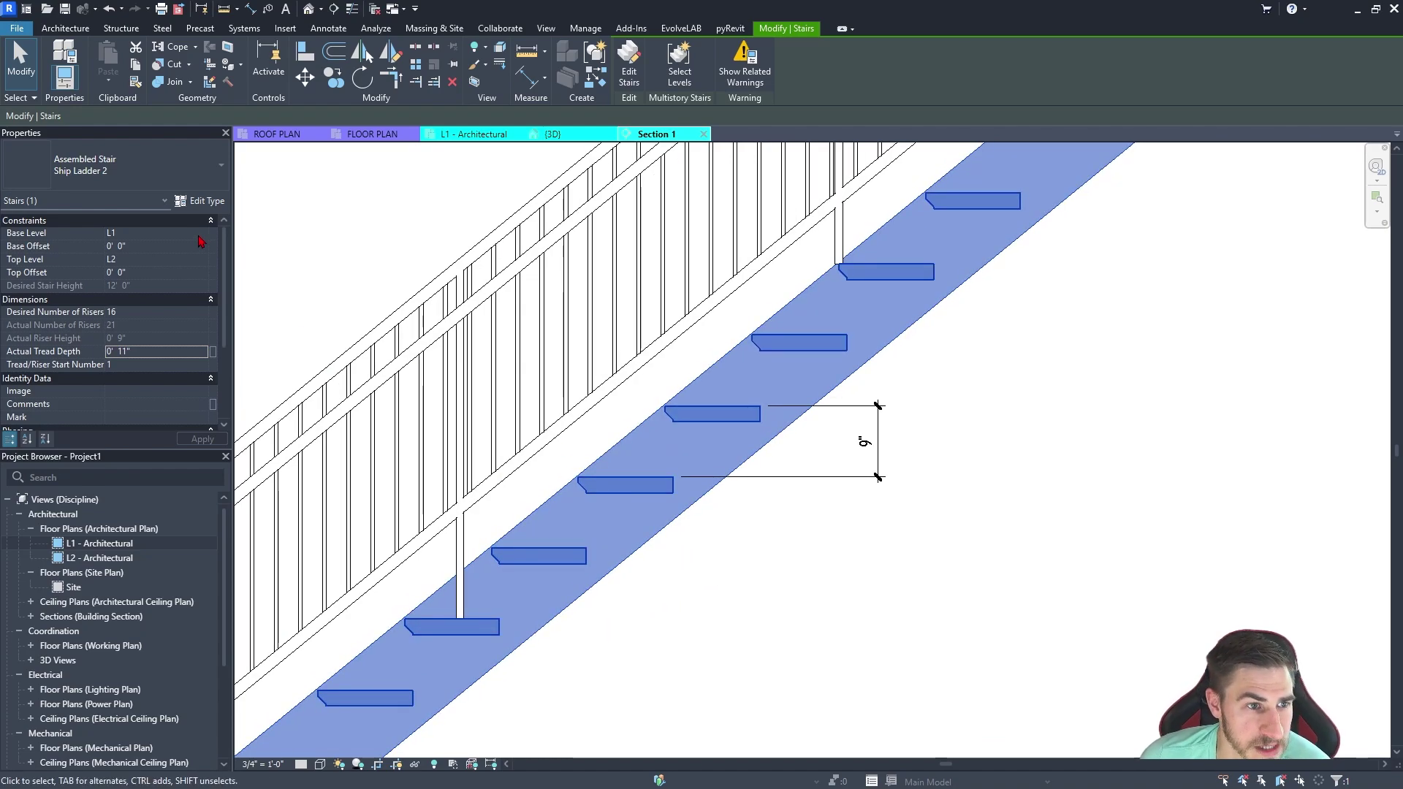
click(189, 201)
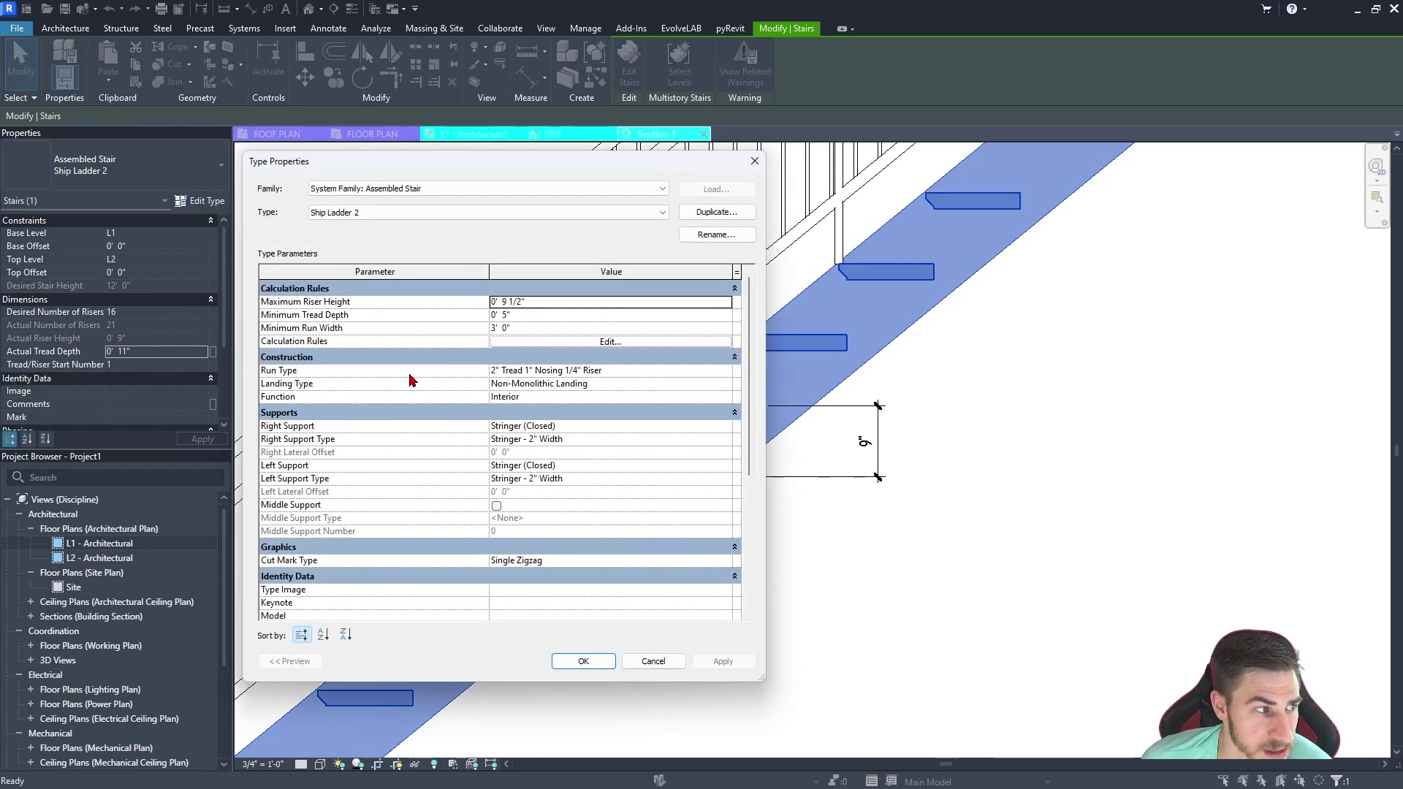
click(649, 371)
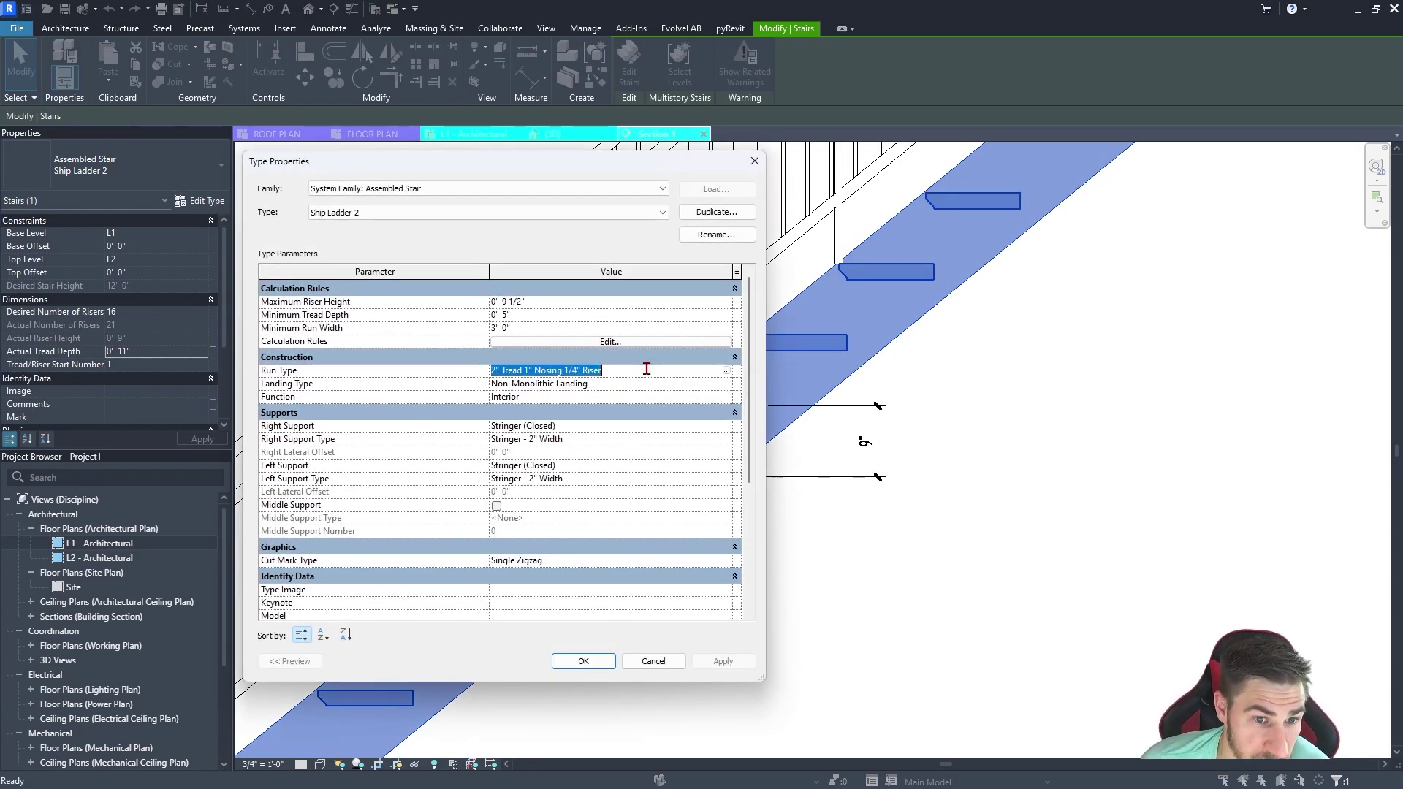
click(726, 371)
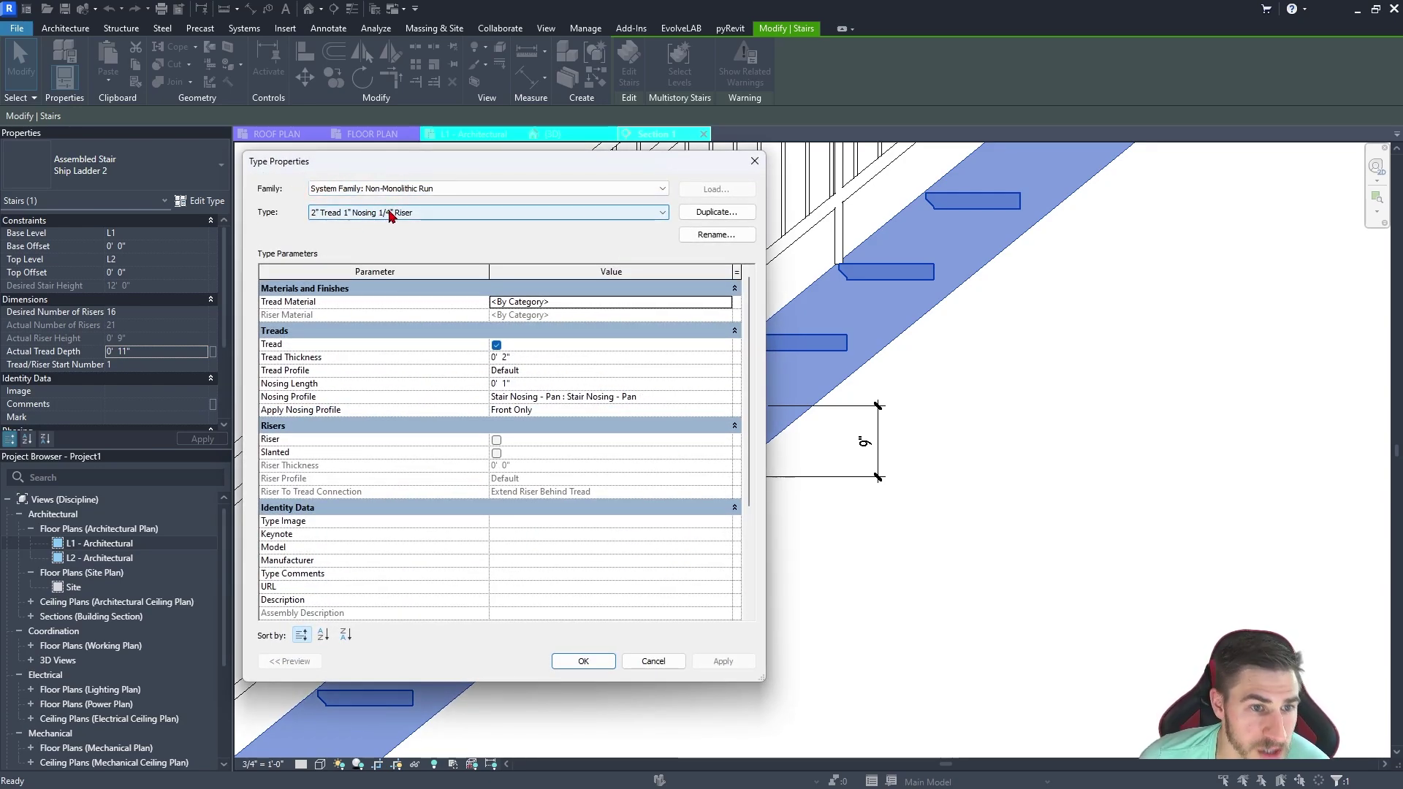
click(366, 216)
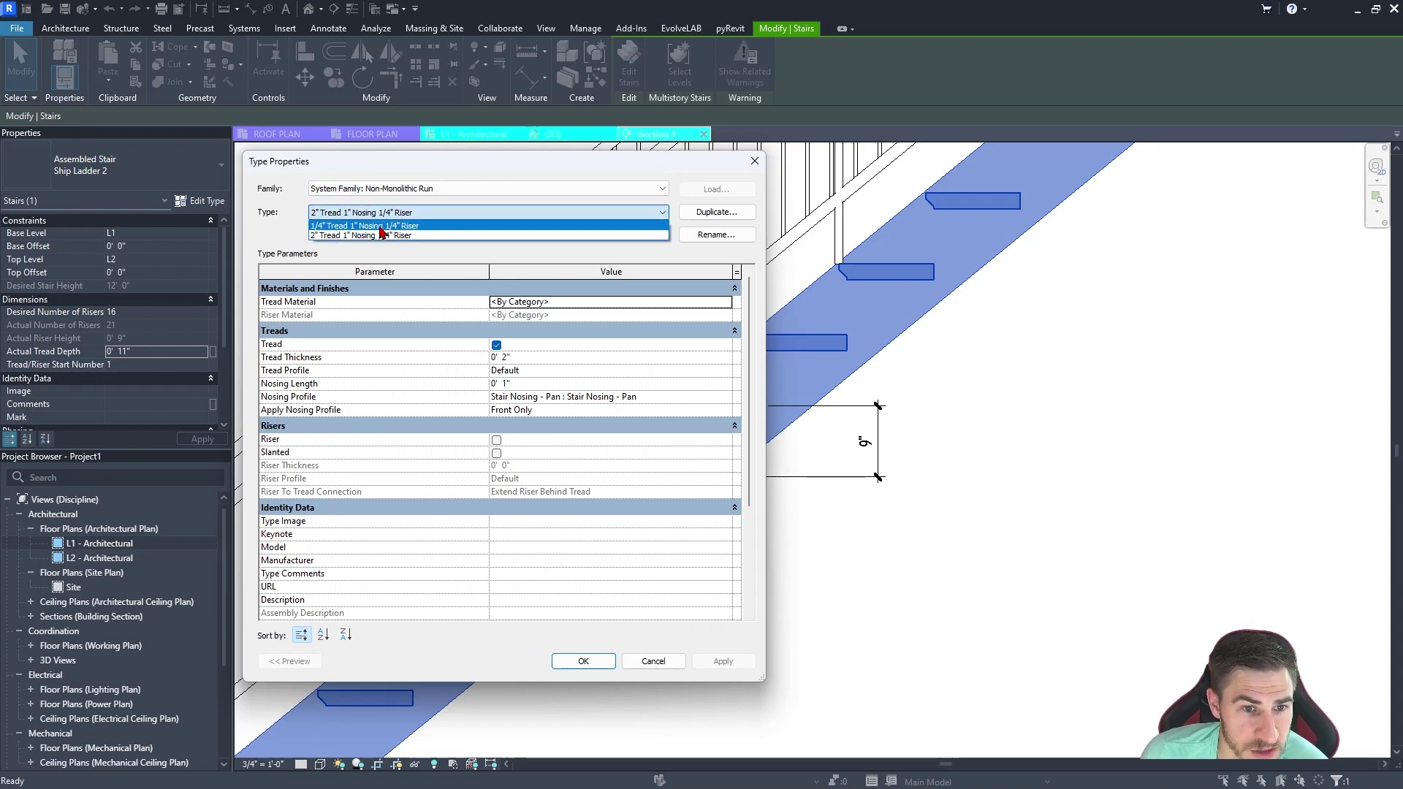
click(380, 226)
click(380, 212)
click(380, 235)
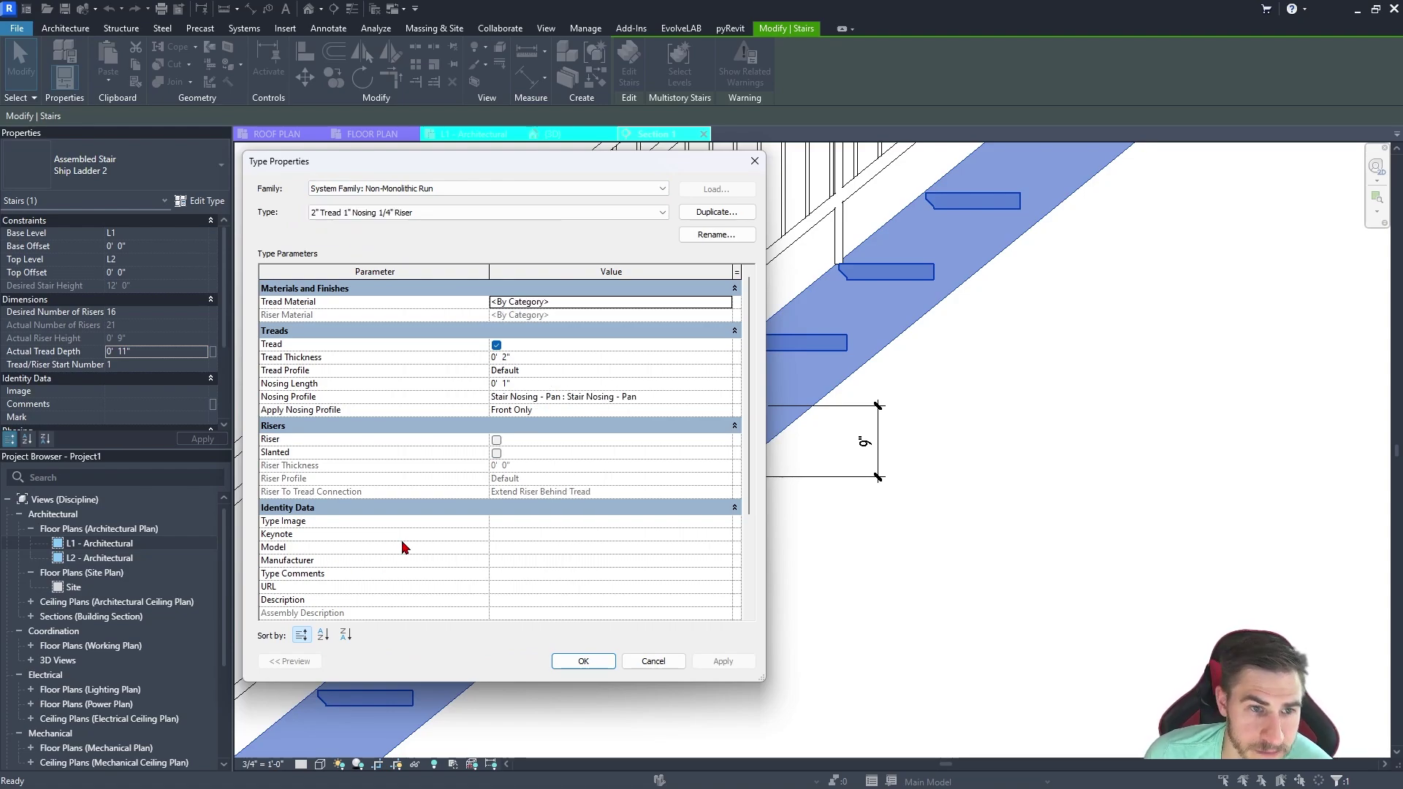
click(496, 441)
- Duplicate the 2" Tread 1" Nosing 1/4" Riser run type as Ship Ladder Tread
click(716, 212)
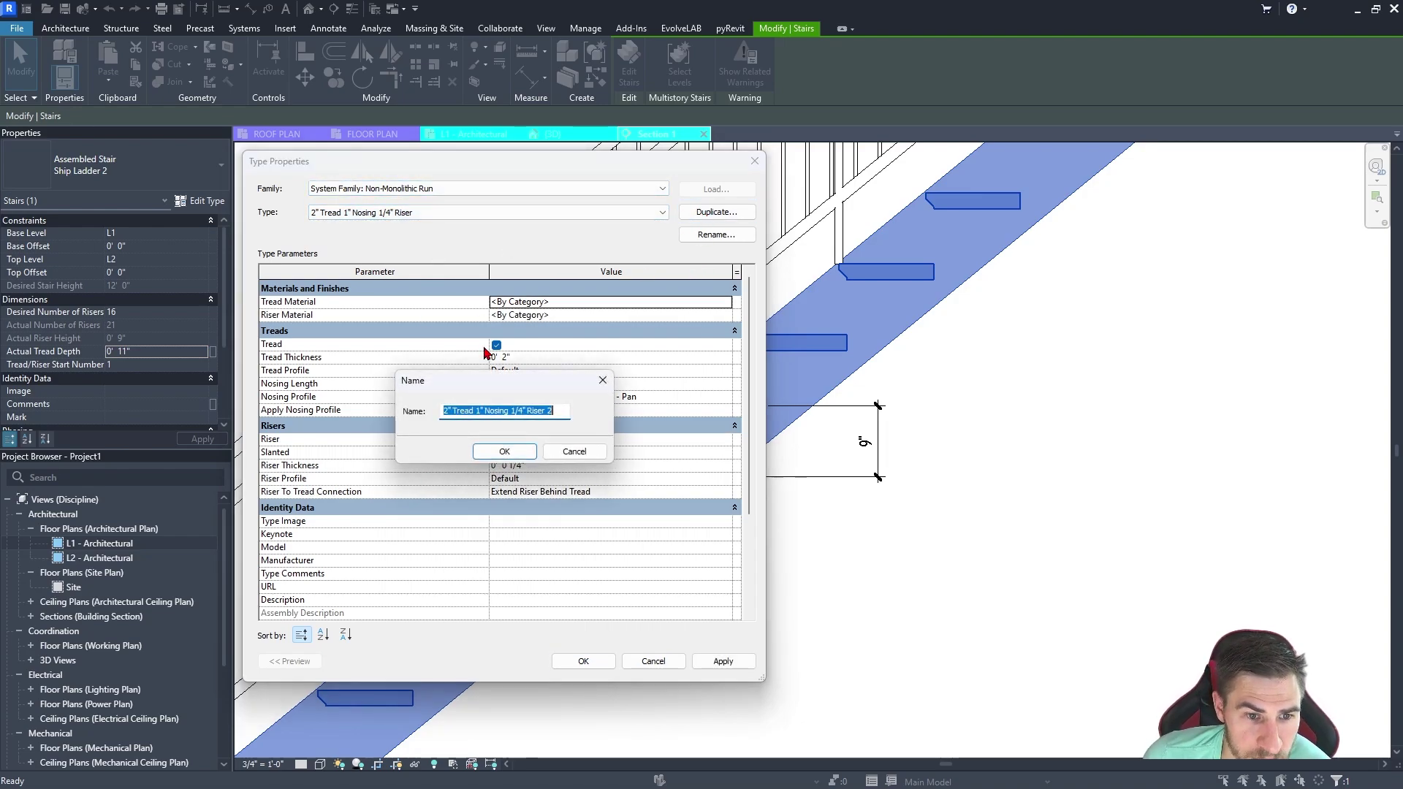
text(Shi)
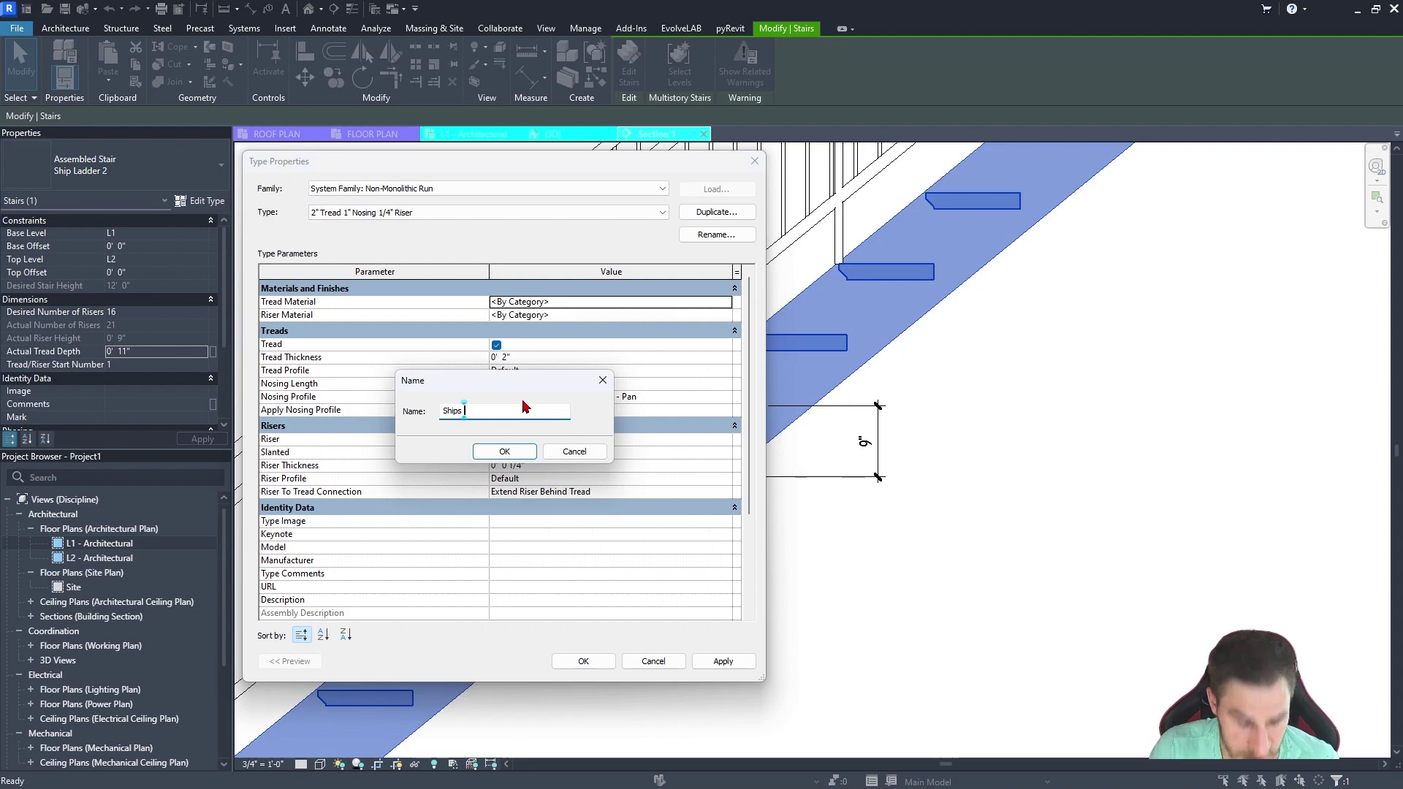
text(p L)
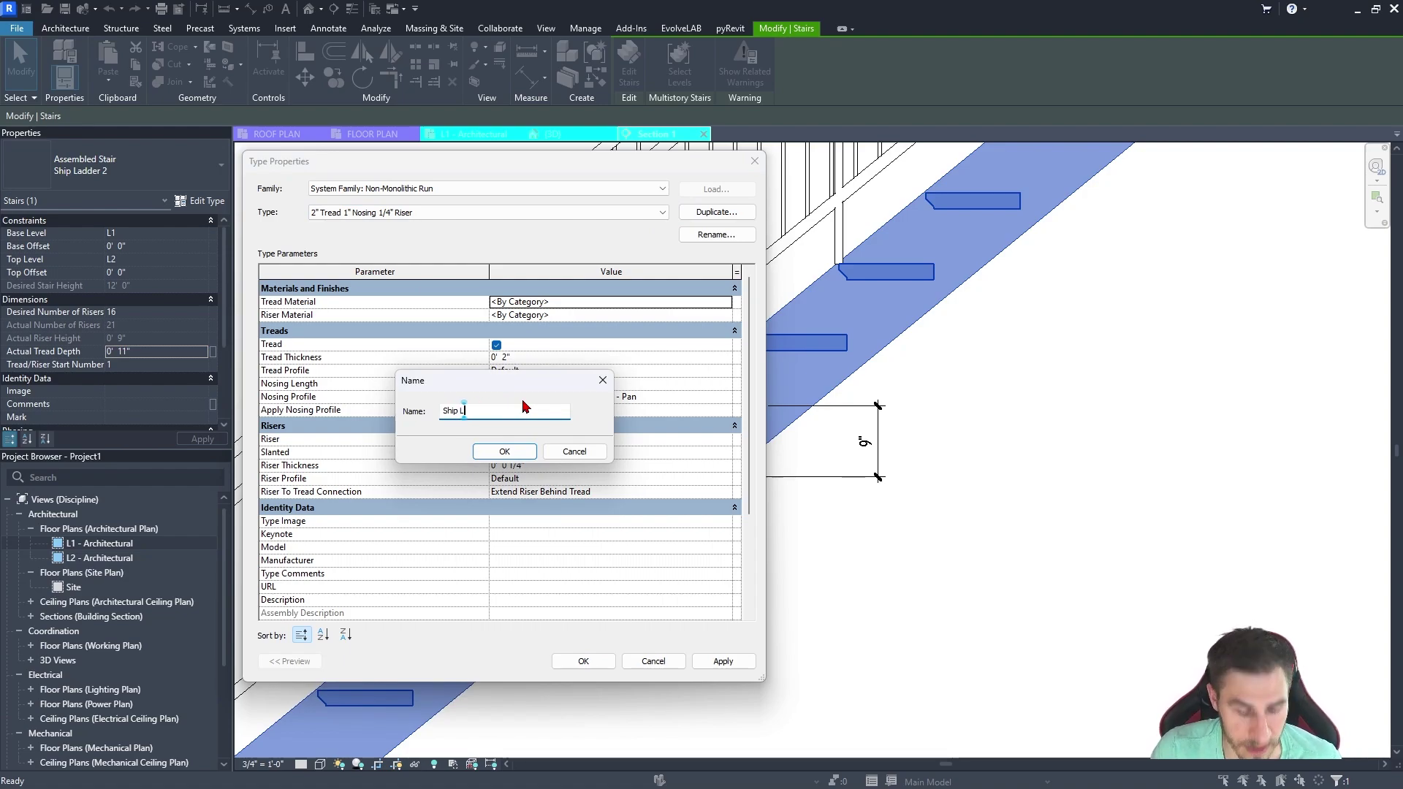
text(adder Tread)
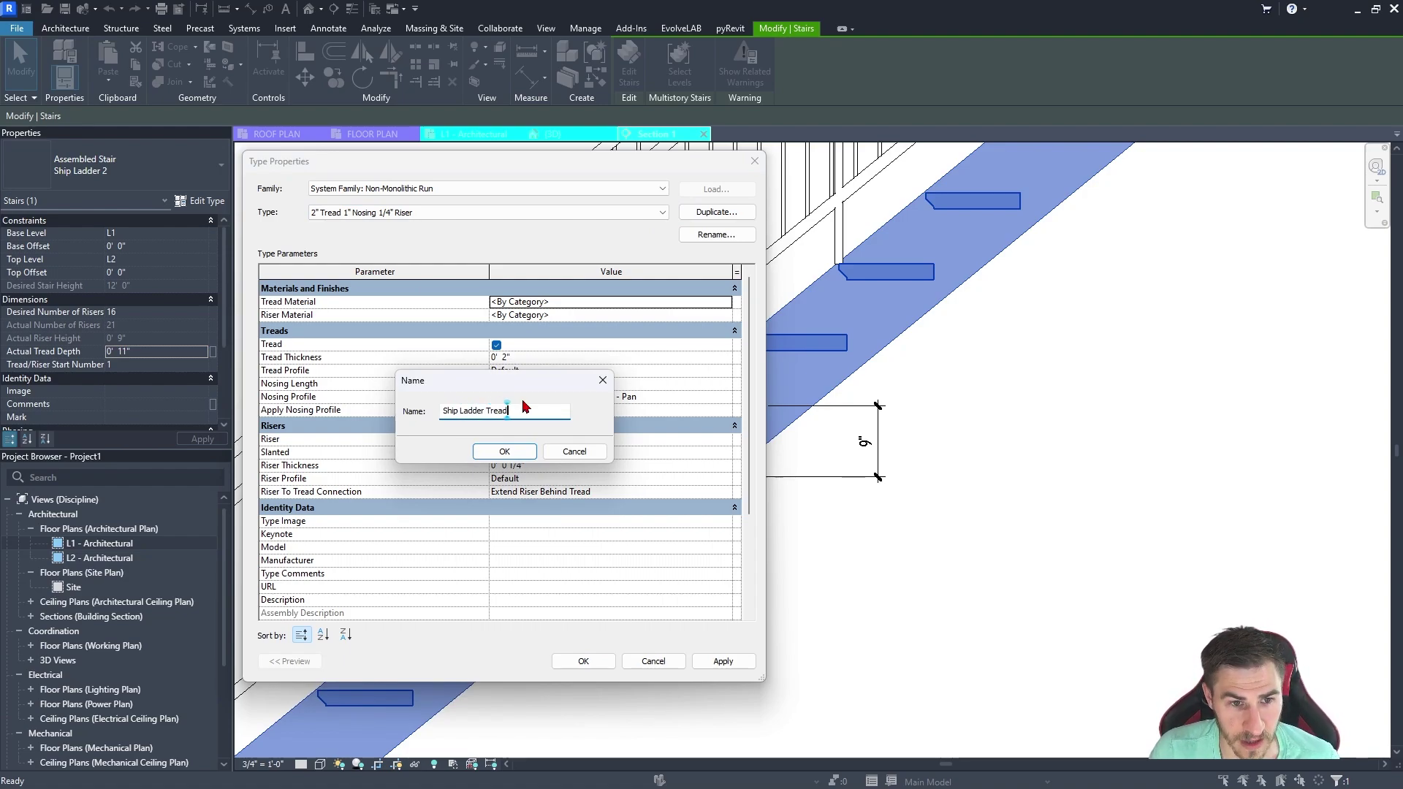
click(508, 451)
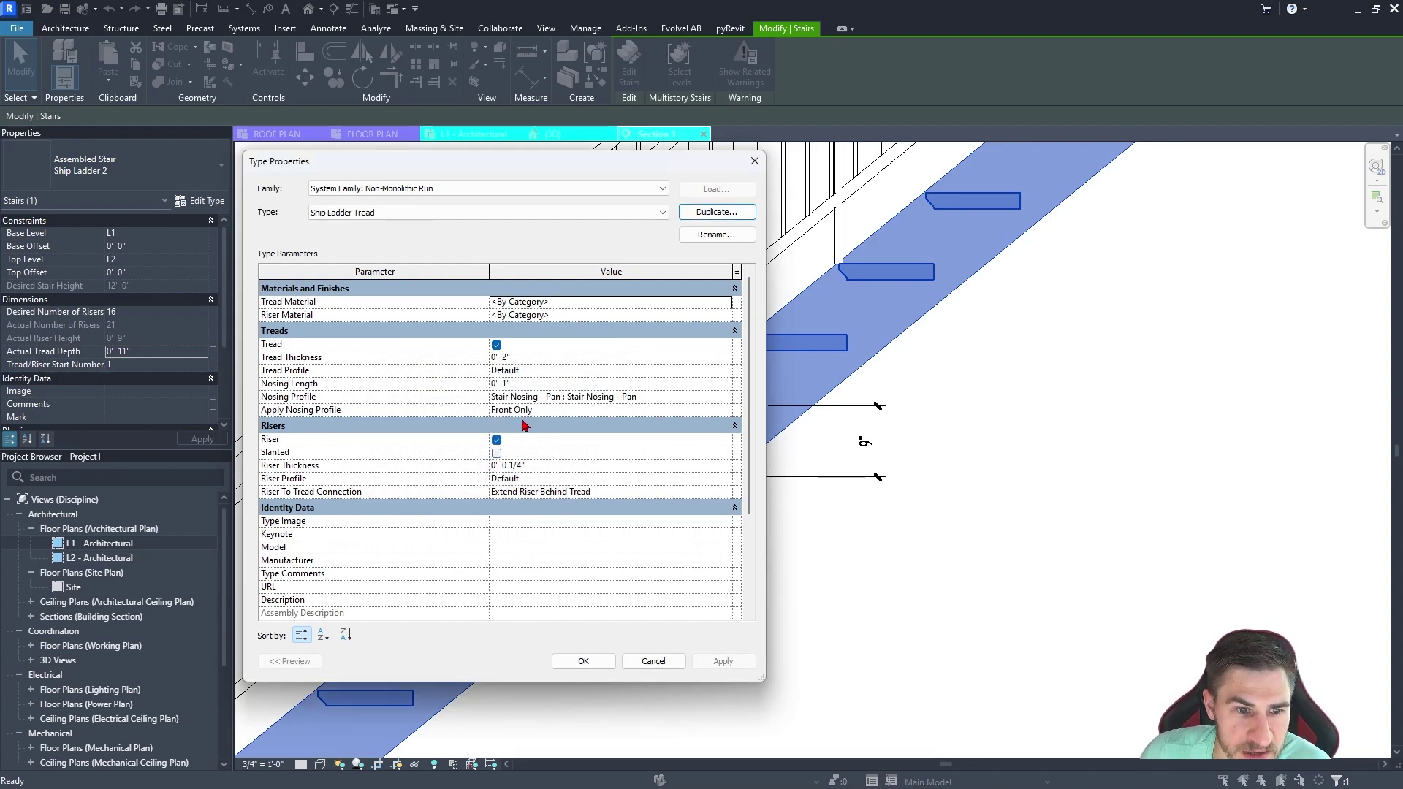
- Turn off risers in the Ship Ladder Tread run type and set its tread thickness to 1.5"
click(497, 441)
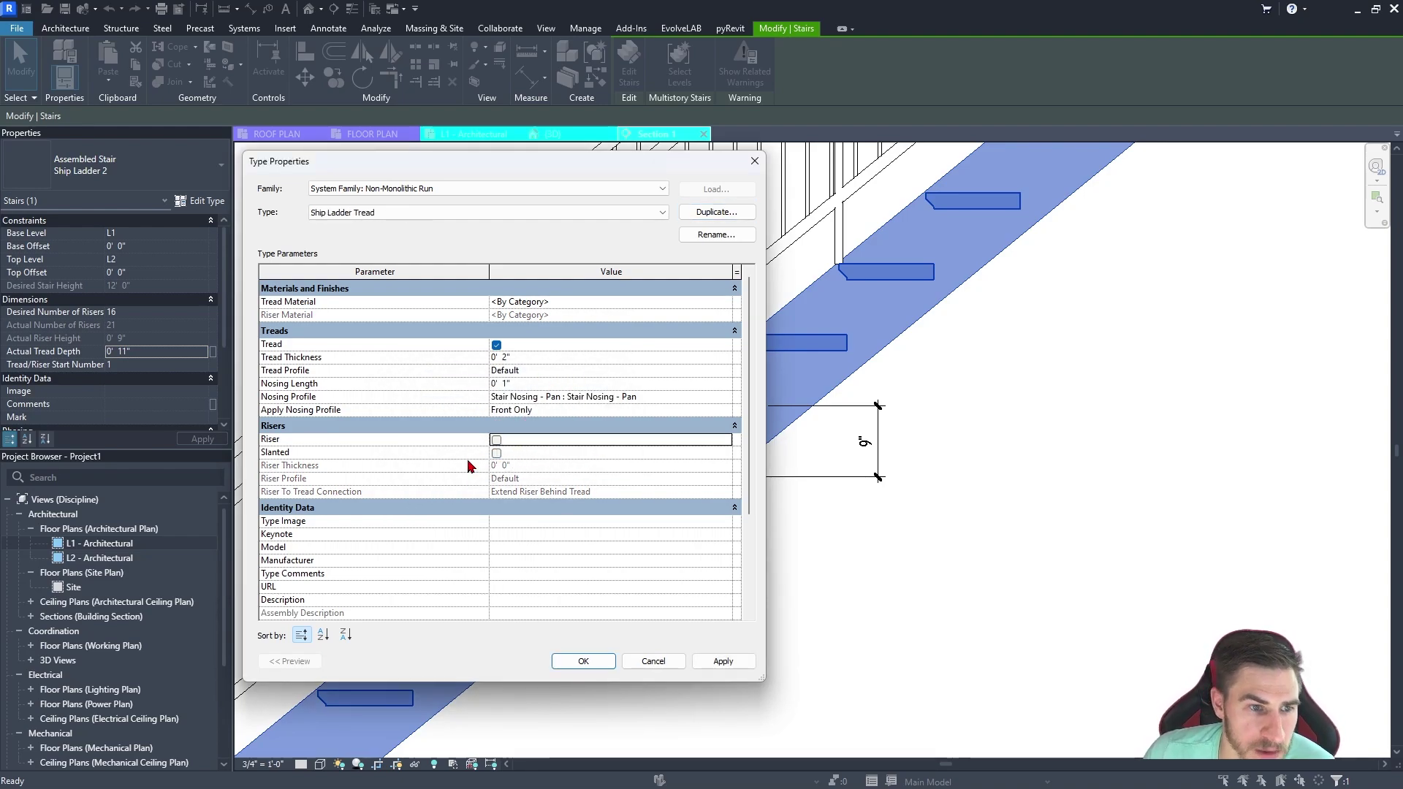
click(503, 357)
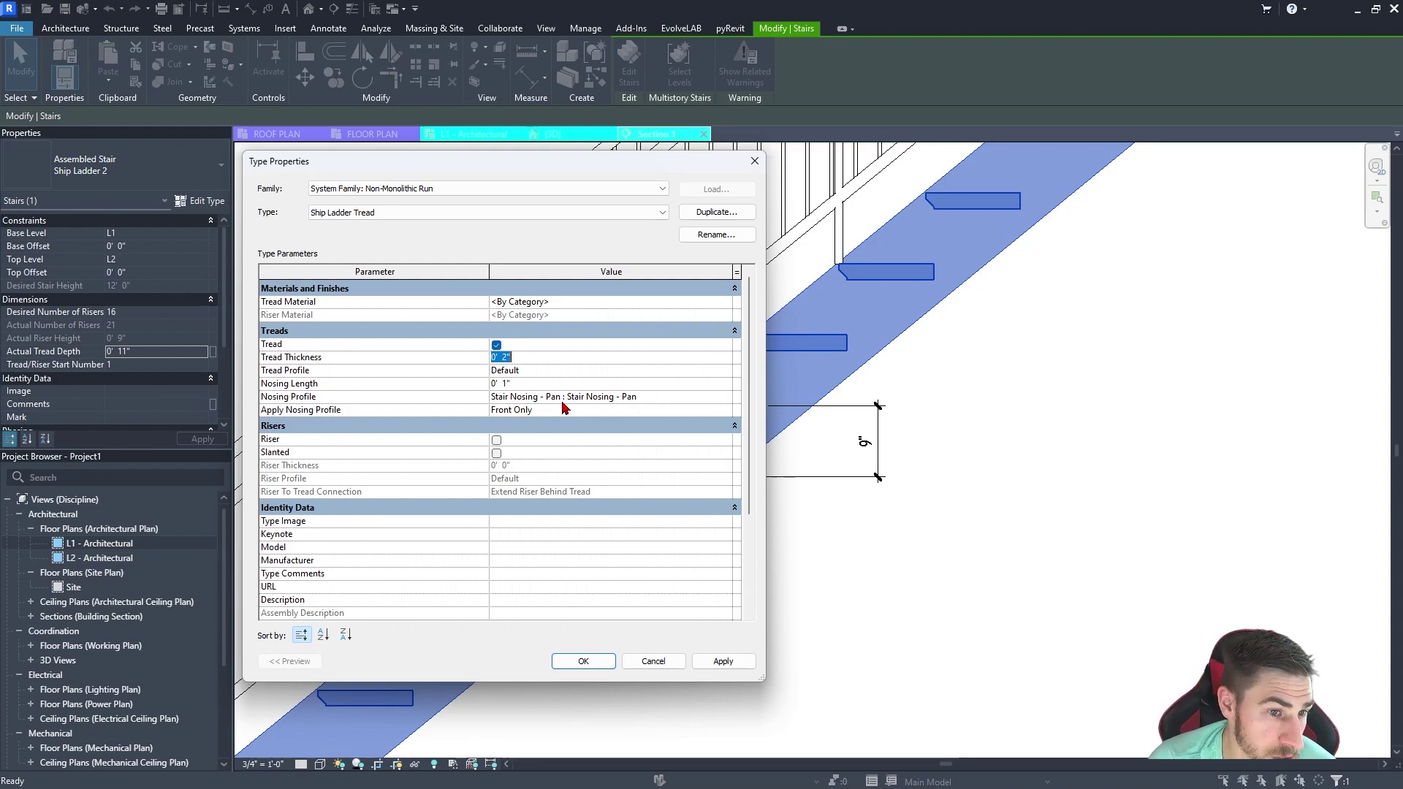
text(1.5")
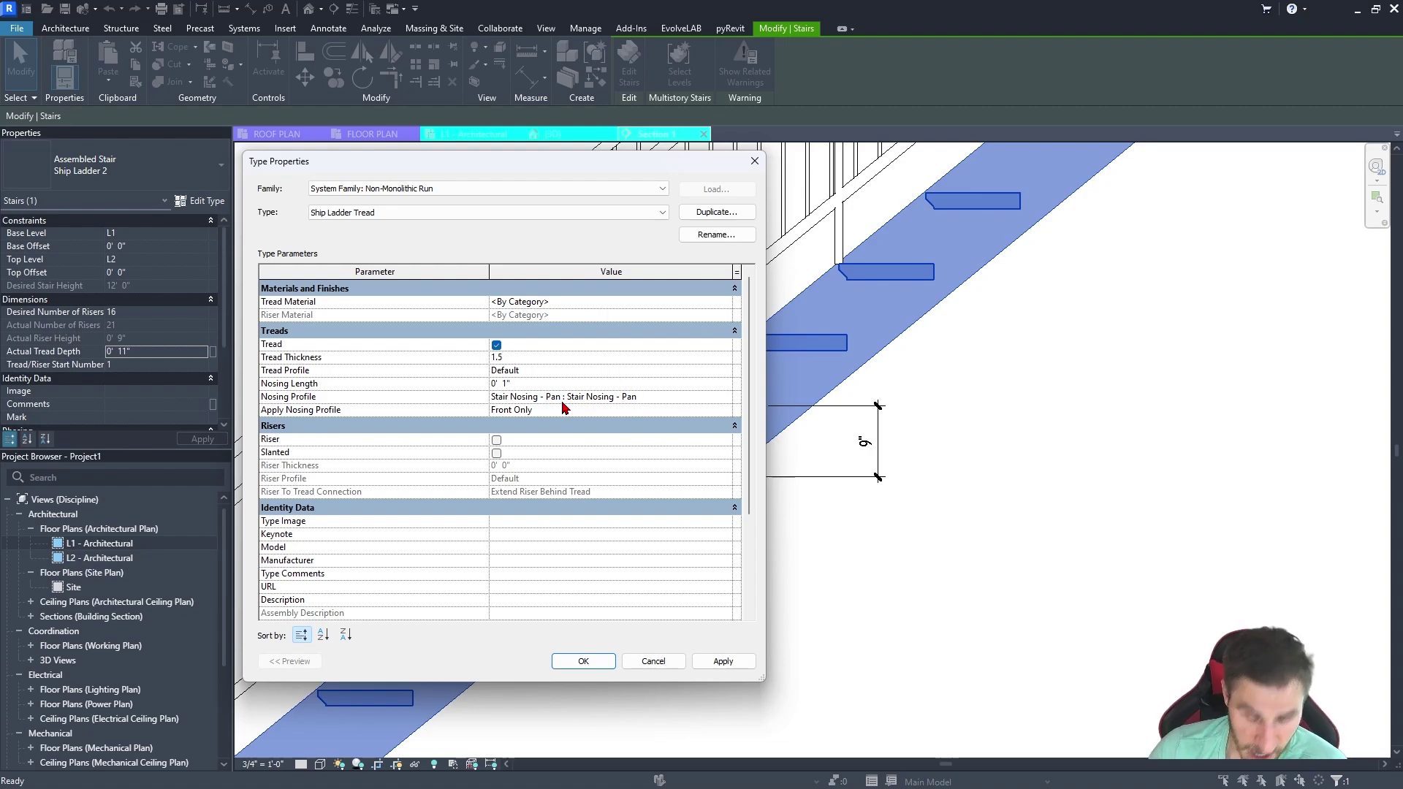
key(Return)
- Check the tread profiles available for the Ship Ladder Tread run type and keep Default
click(589, 372)
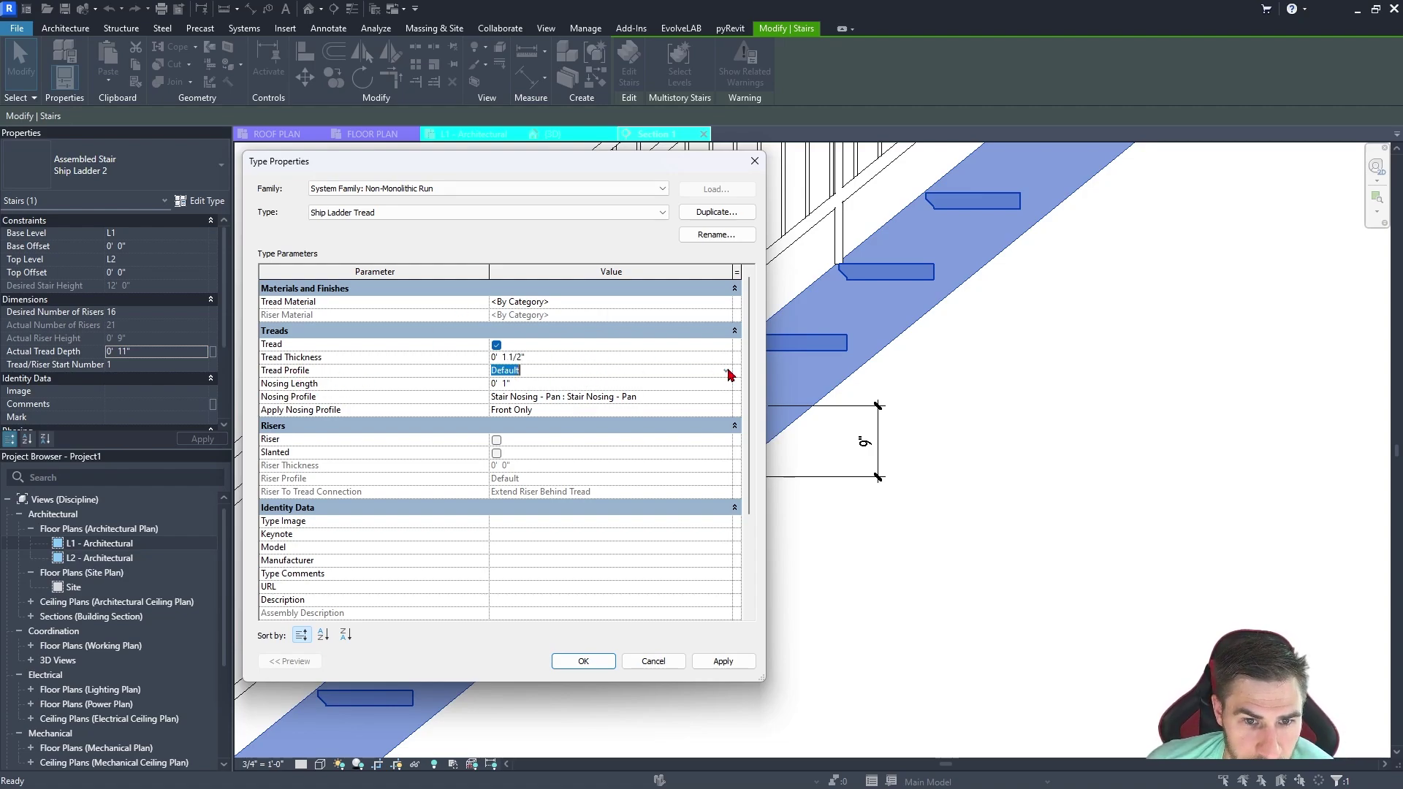
click(727, 373)
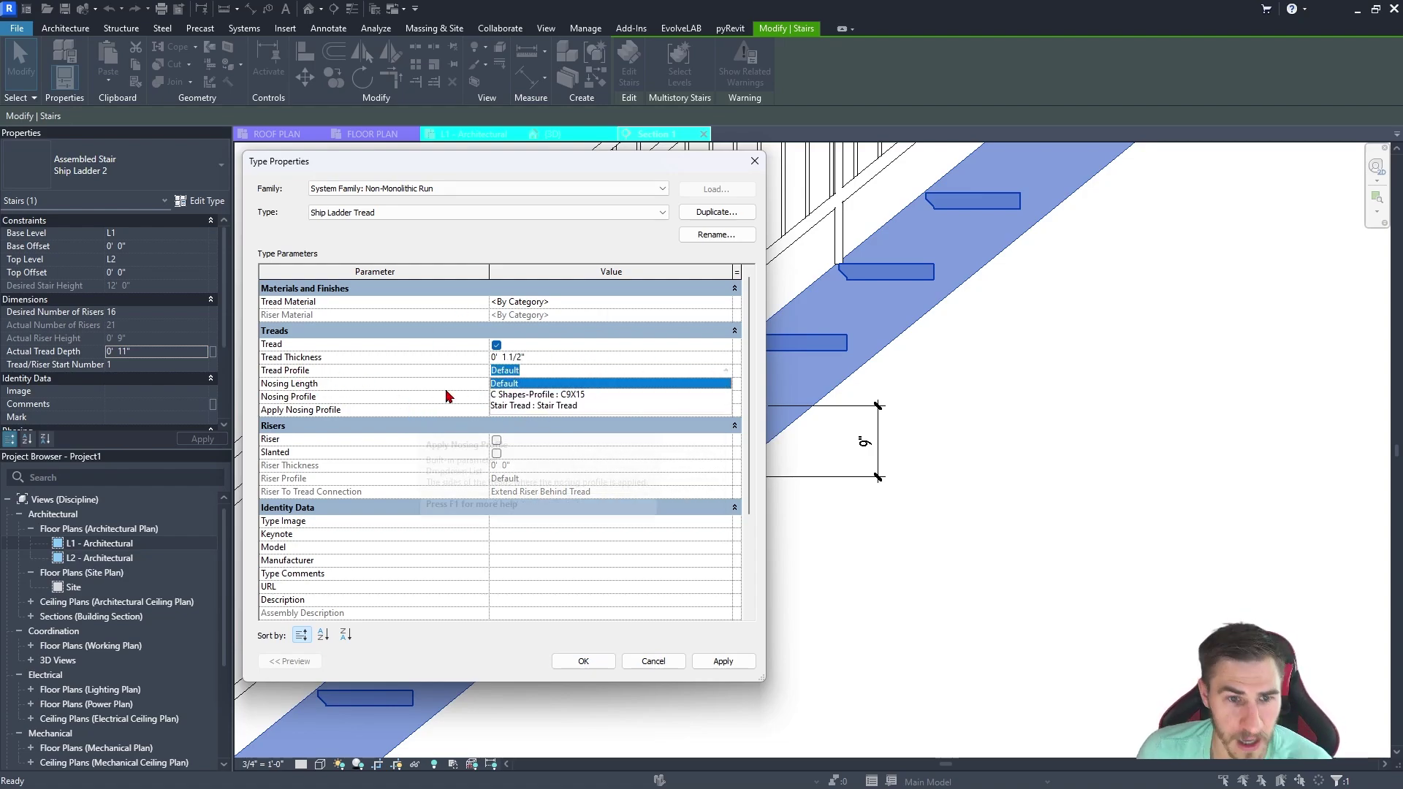
click(348, 397)
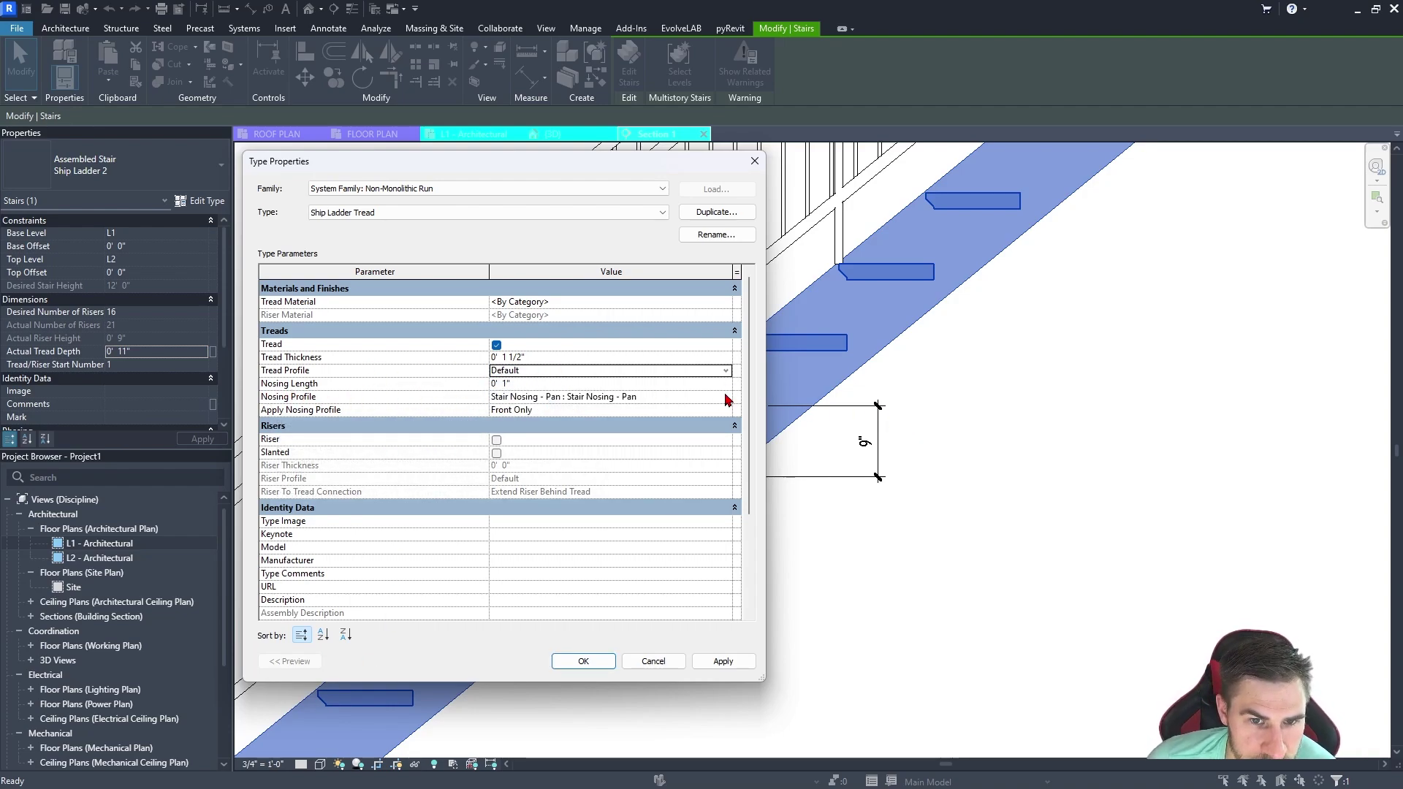
drag(524, 164, 554, 155)
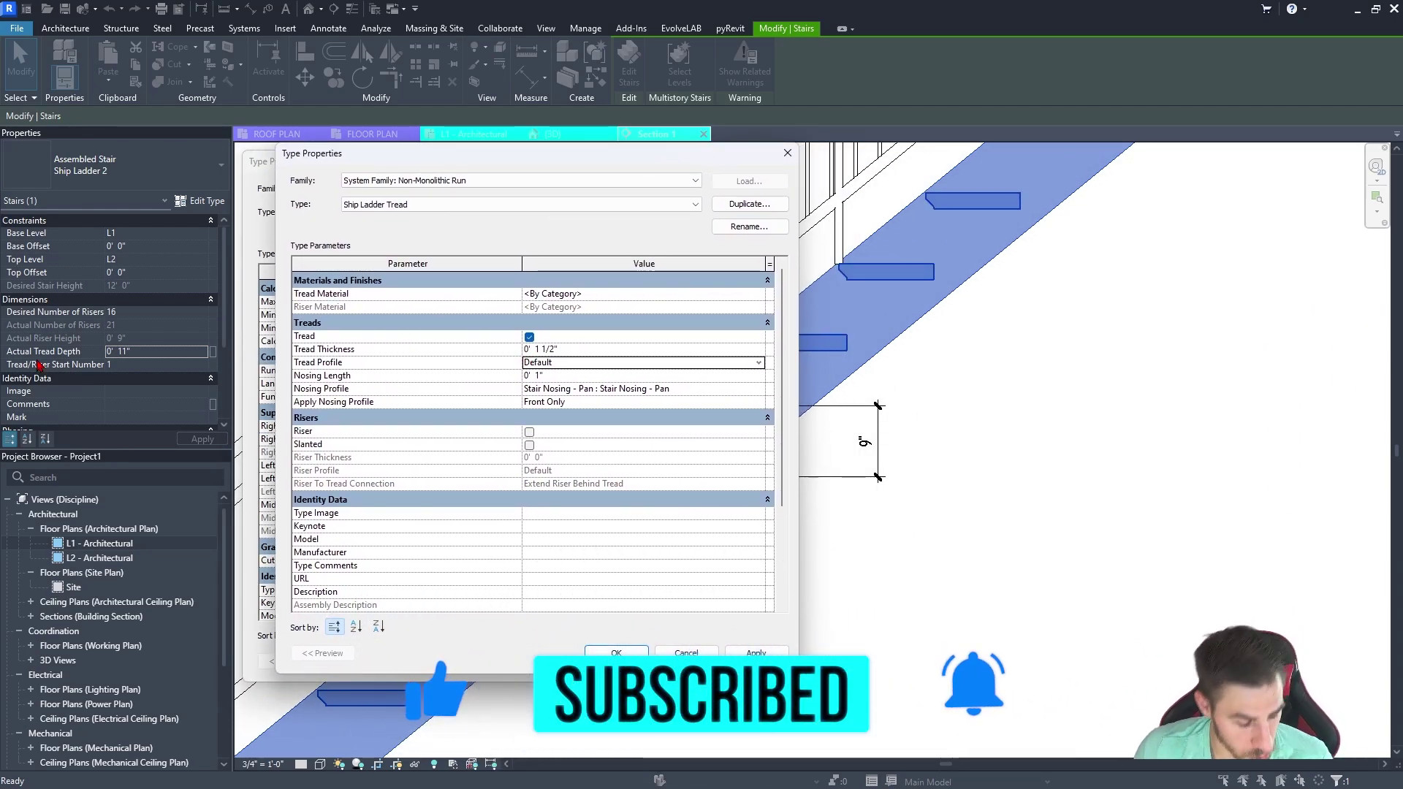
text(`)
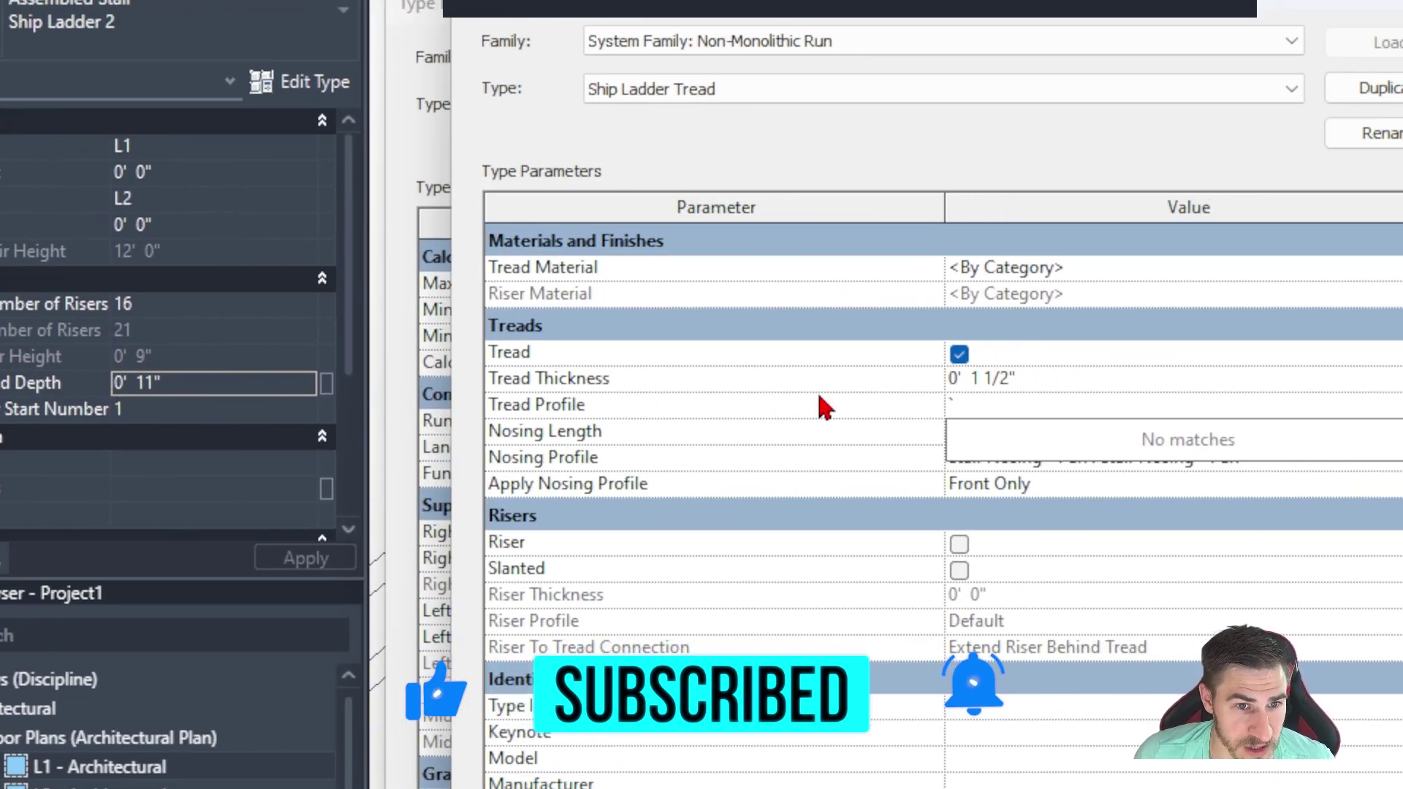
key(BackSpace)
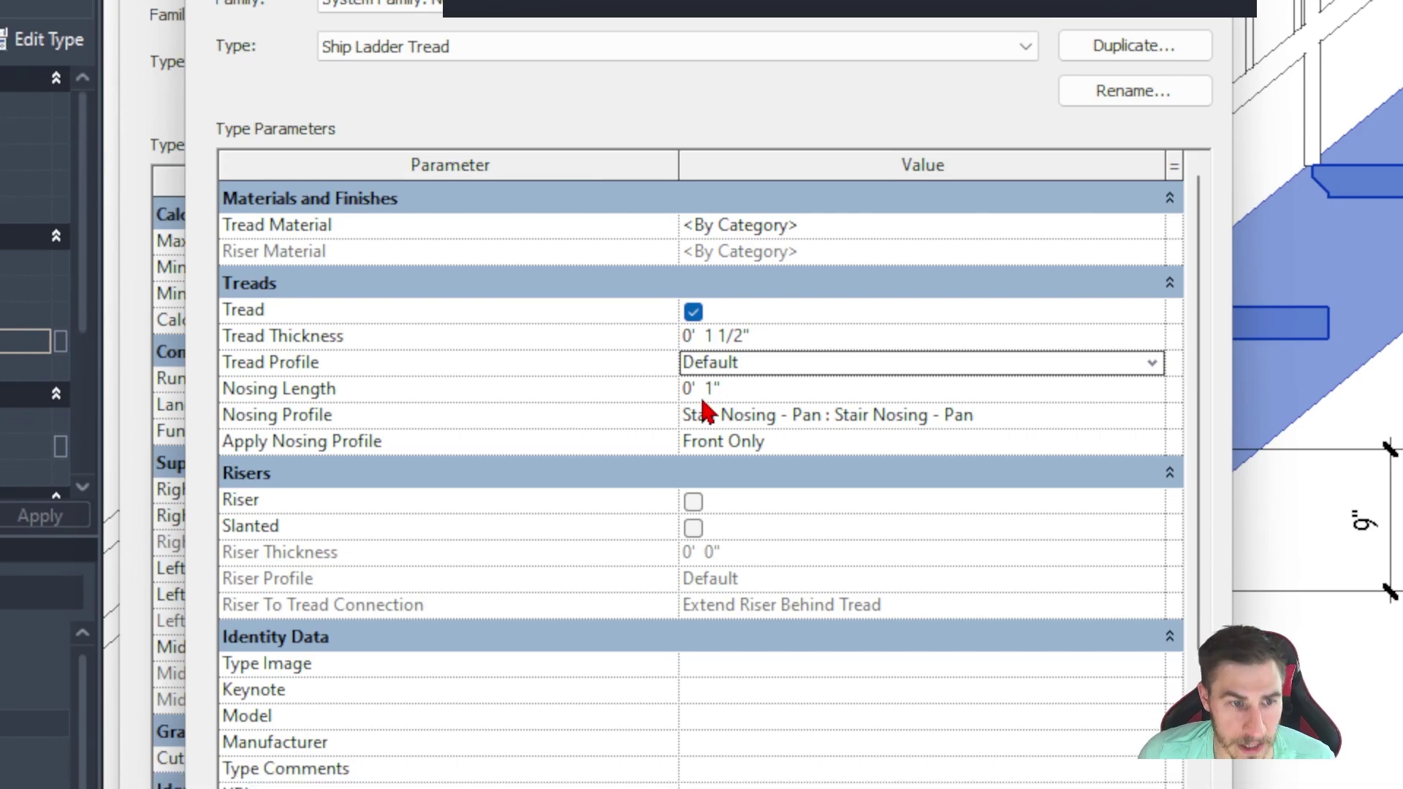
key(BackSpace)
key(Escape)
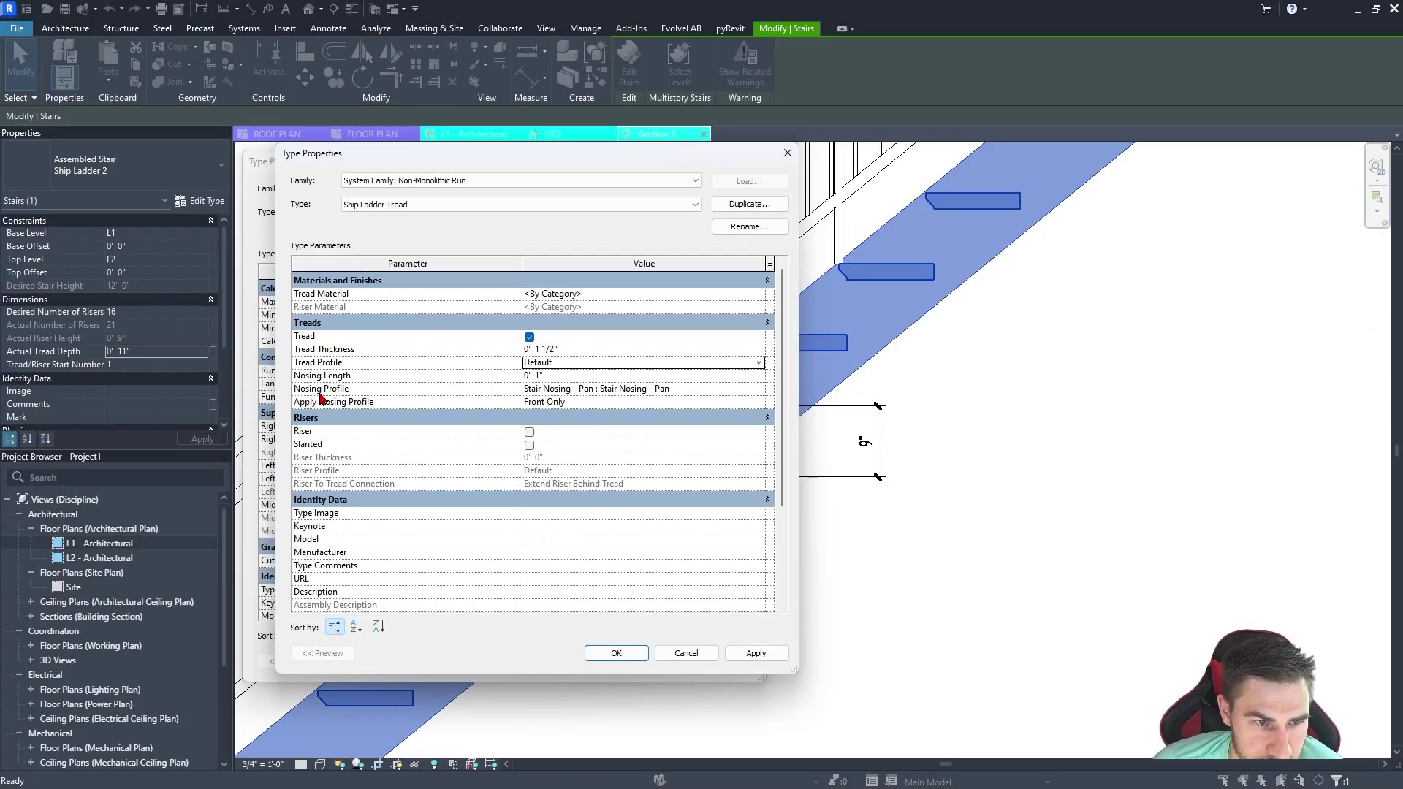
- Set the Ship Ladder Tread run type's nosing profile to Default and apply it to the stair
click(575, 392)
click(760, 393)
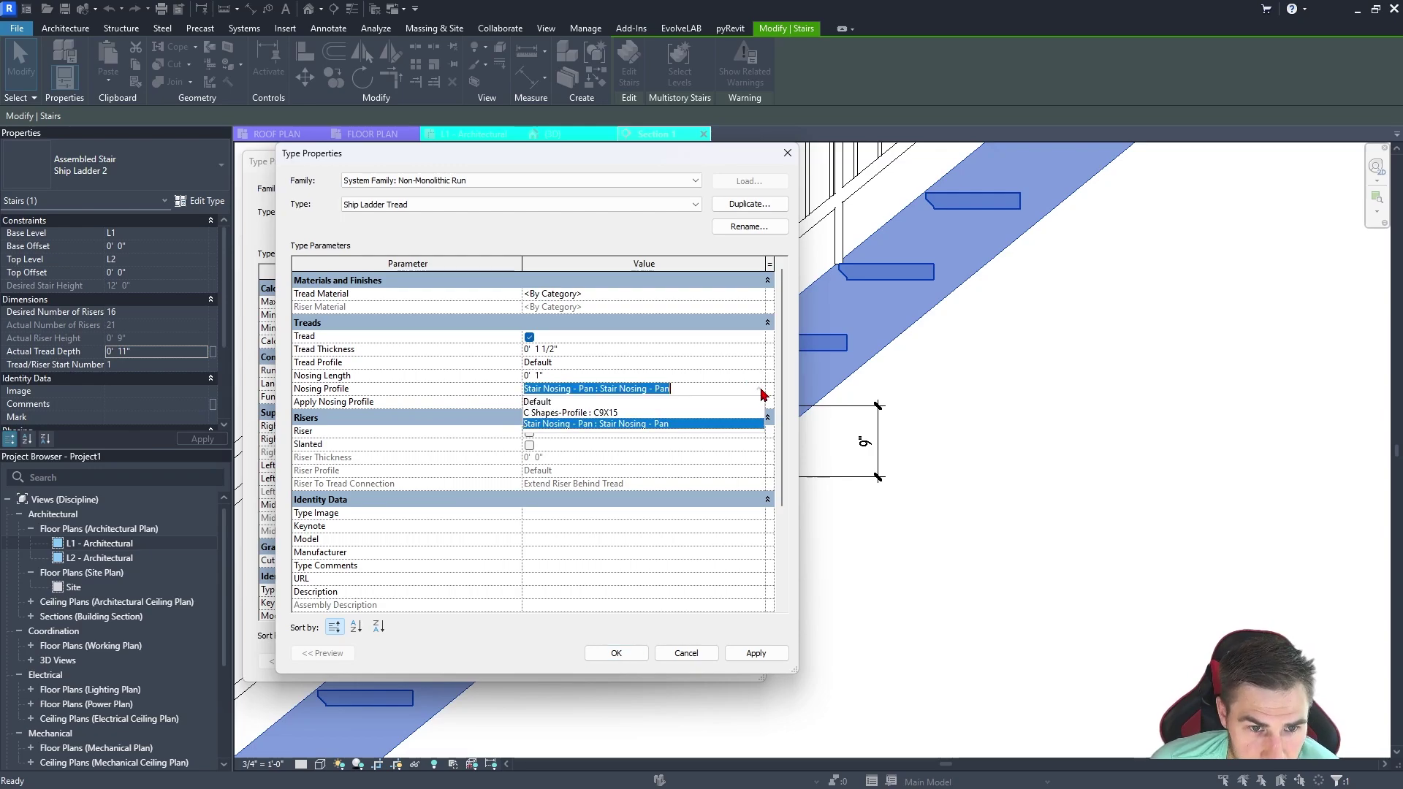
click(537, 402)
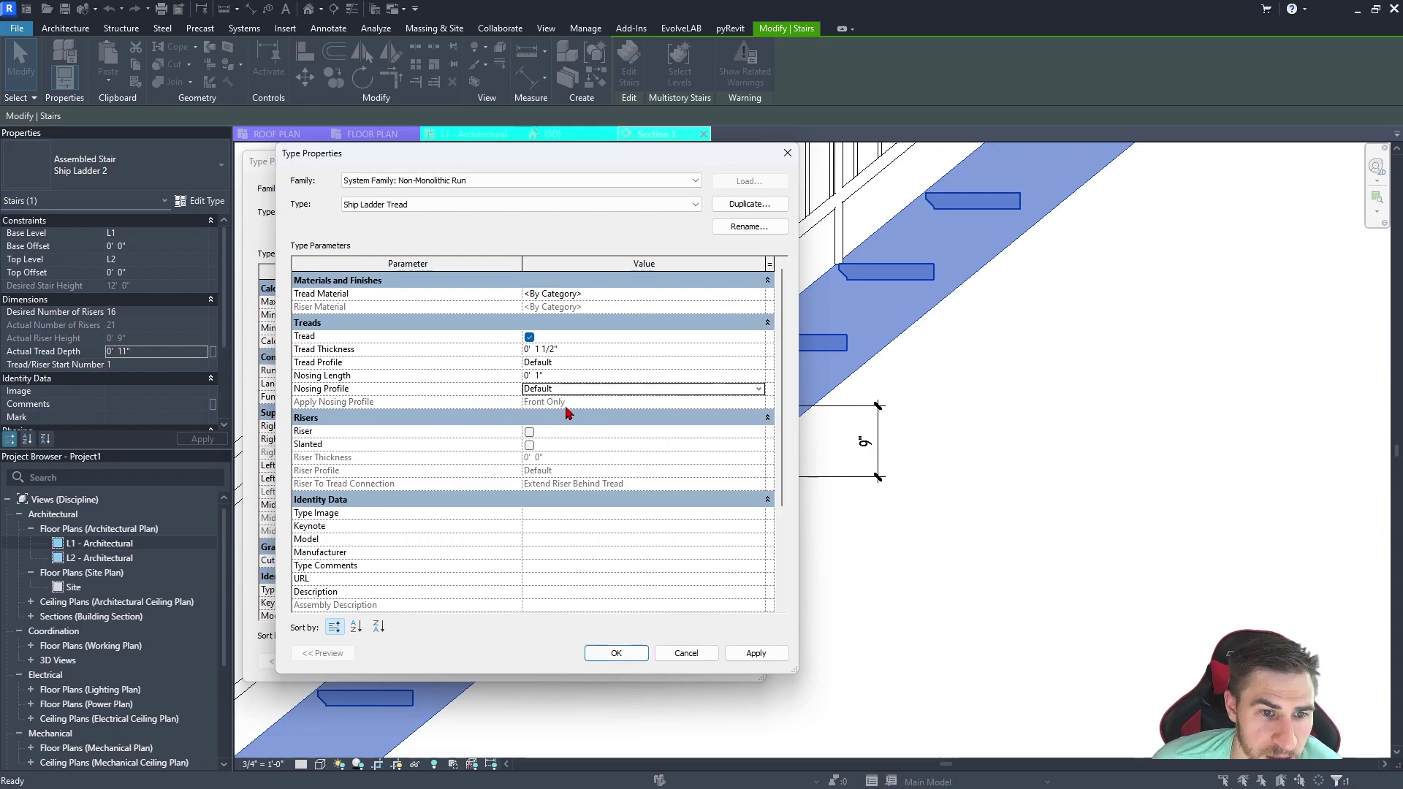
click(615, 652)
click(584, 663)
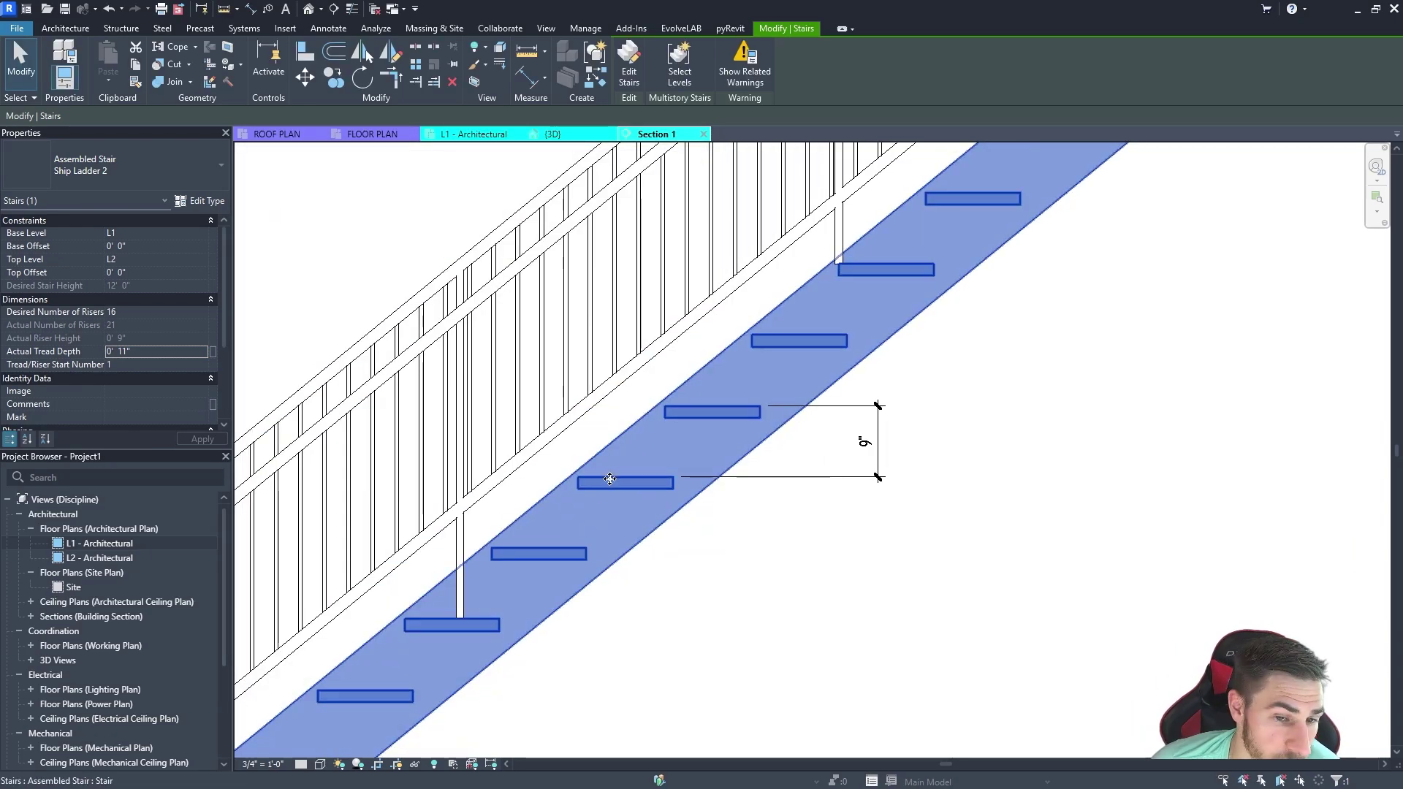
- Add aligned dimensions in the section for one tread's full depth and its horizontal overlap with the tread above
click(526, 77)
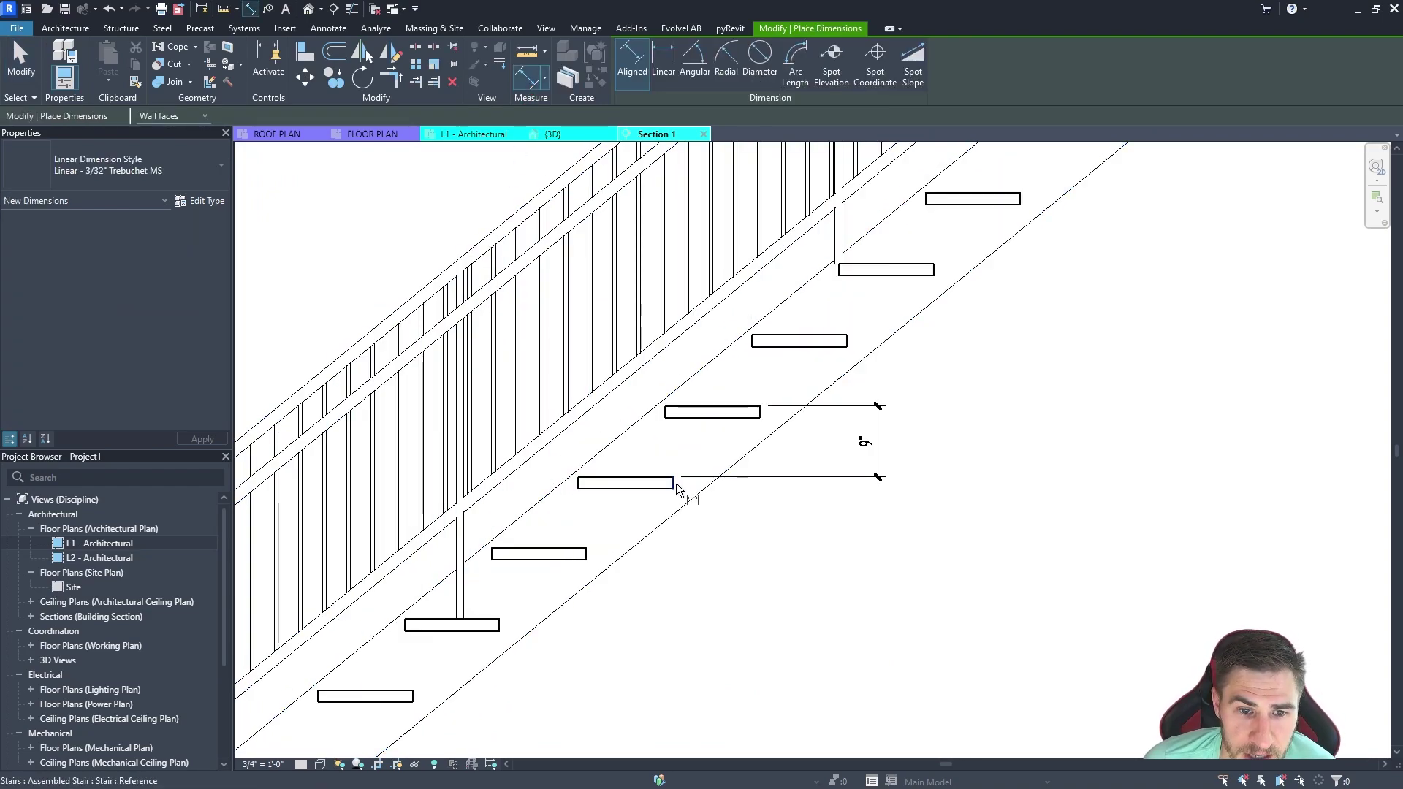
click(577, 486)
click(616, 657)
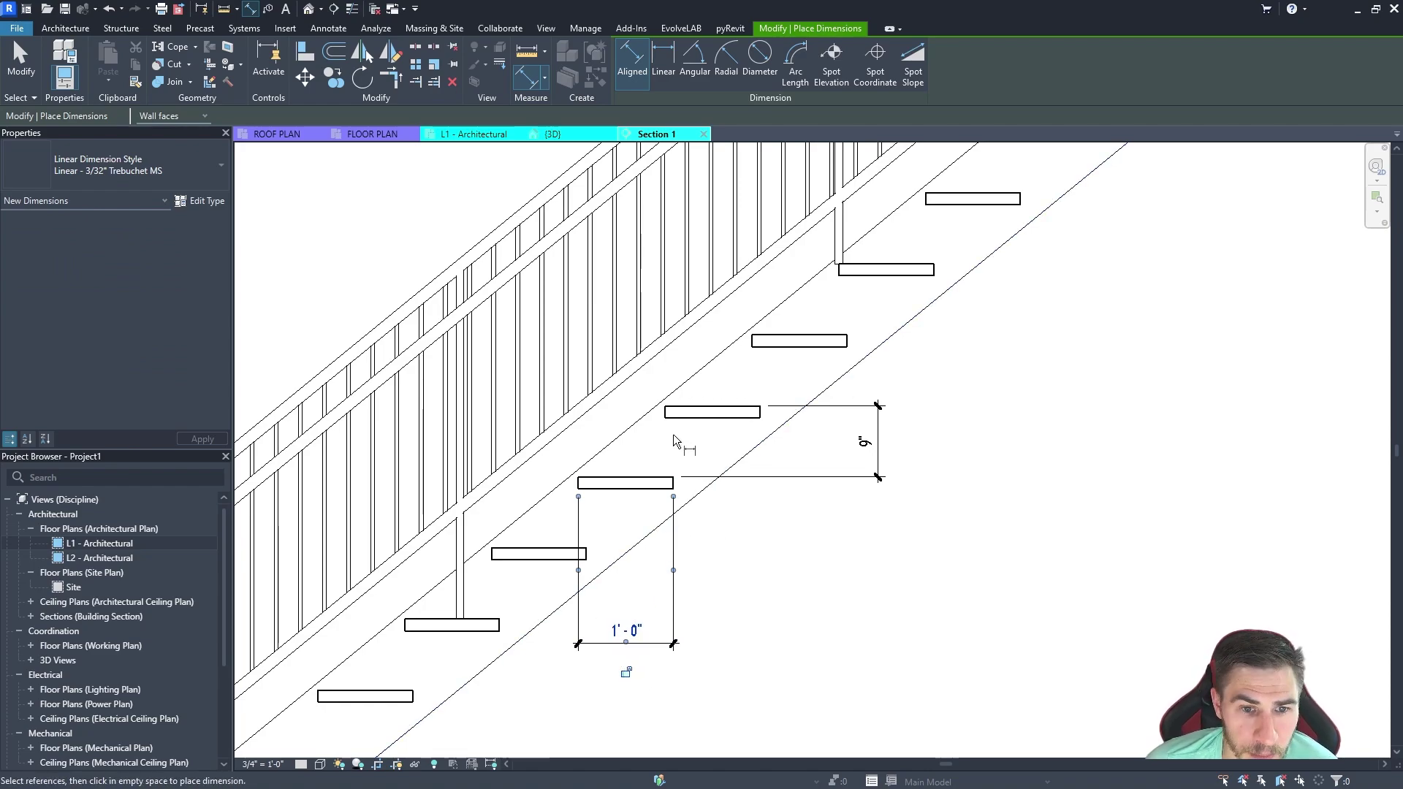
scroll(673, 433, up, 2)
click(675, 498)
click(663, 406)
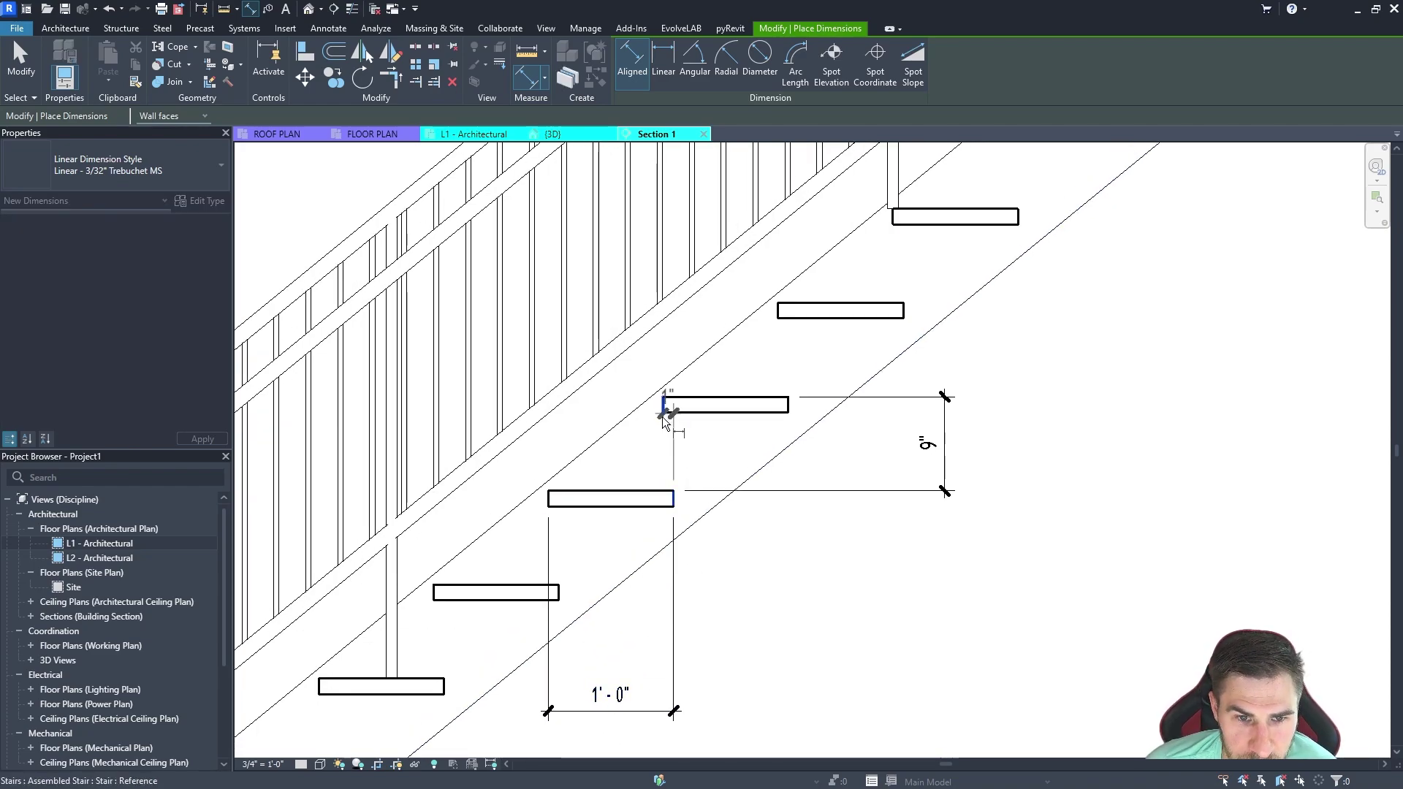
click(711, 667)
click(668, 675)
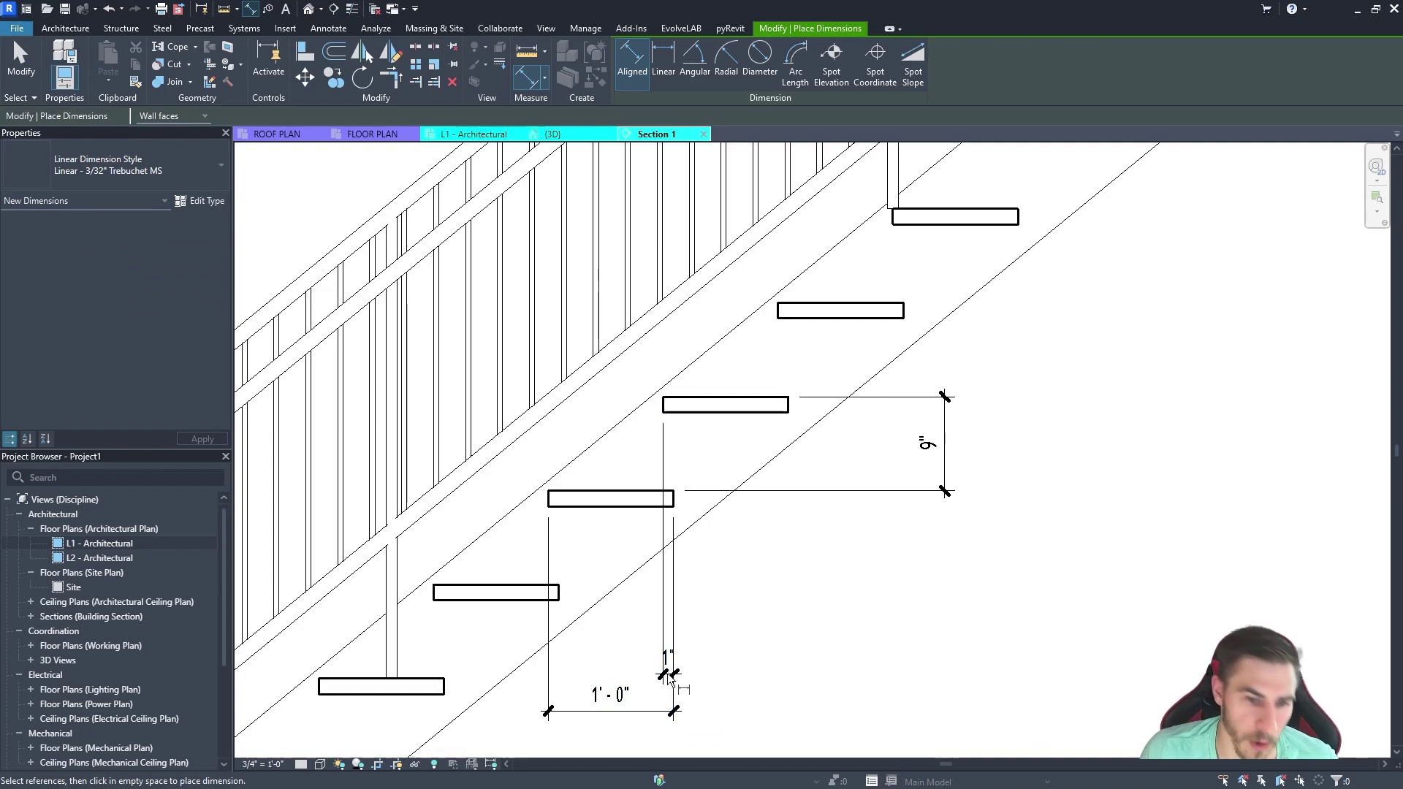
key(Escape)
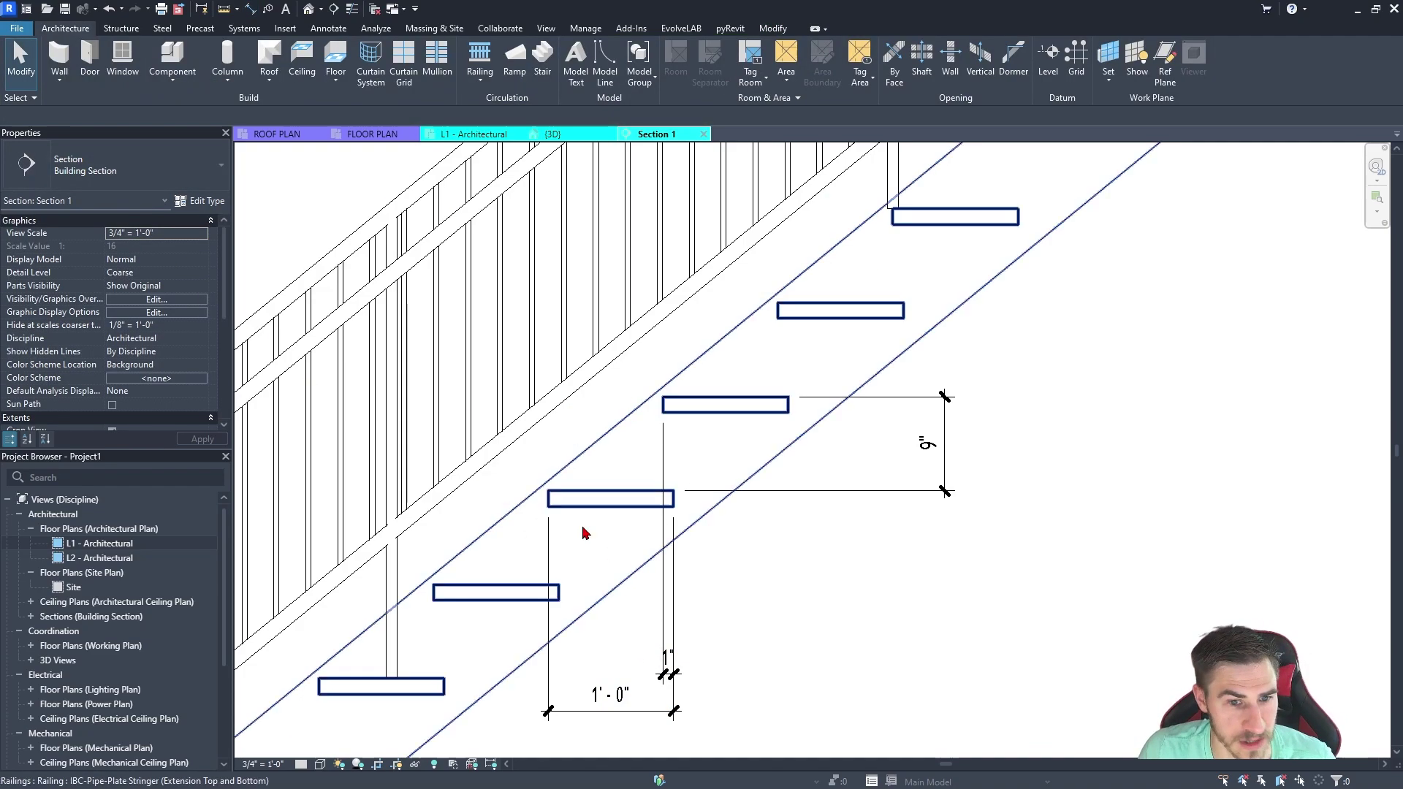
- Set the nosing length of the stair's Ship Ladder Tread run type to 2.5"
click(633, 517)
click(210, 201)
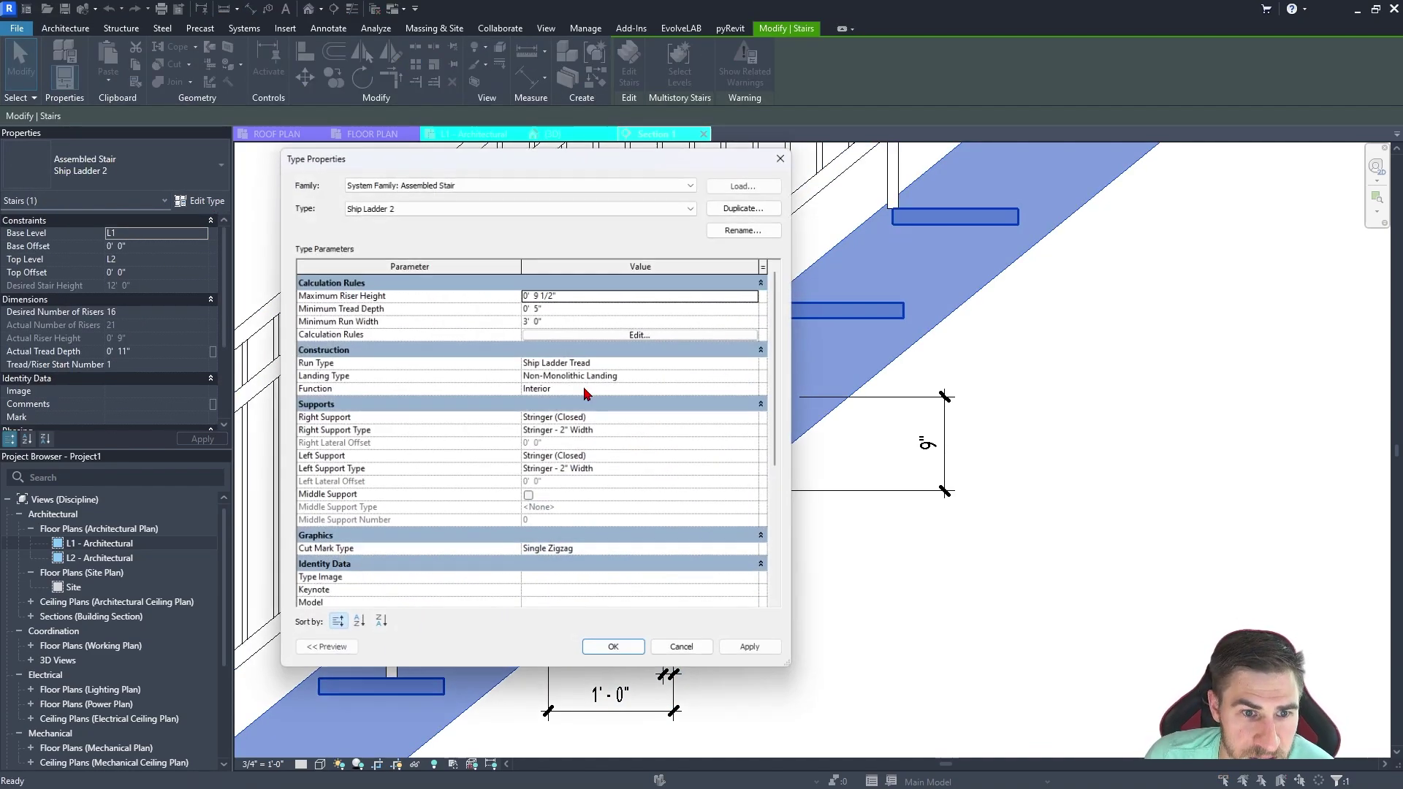
click(764, 370)
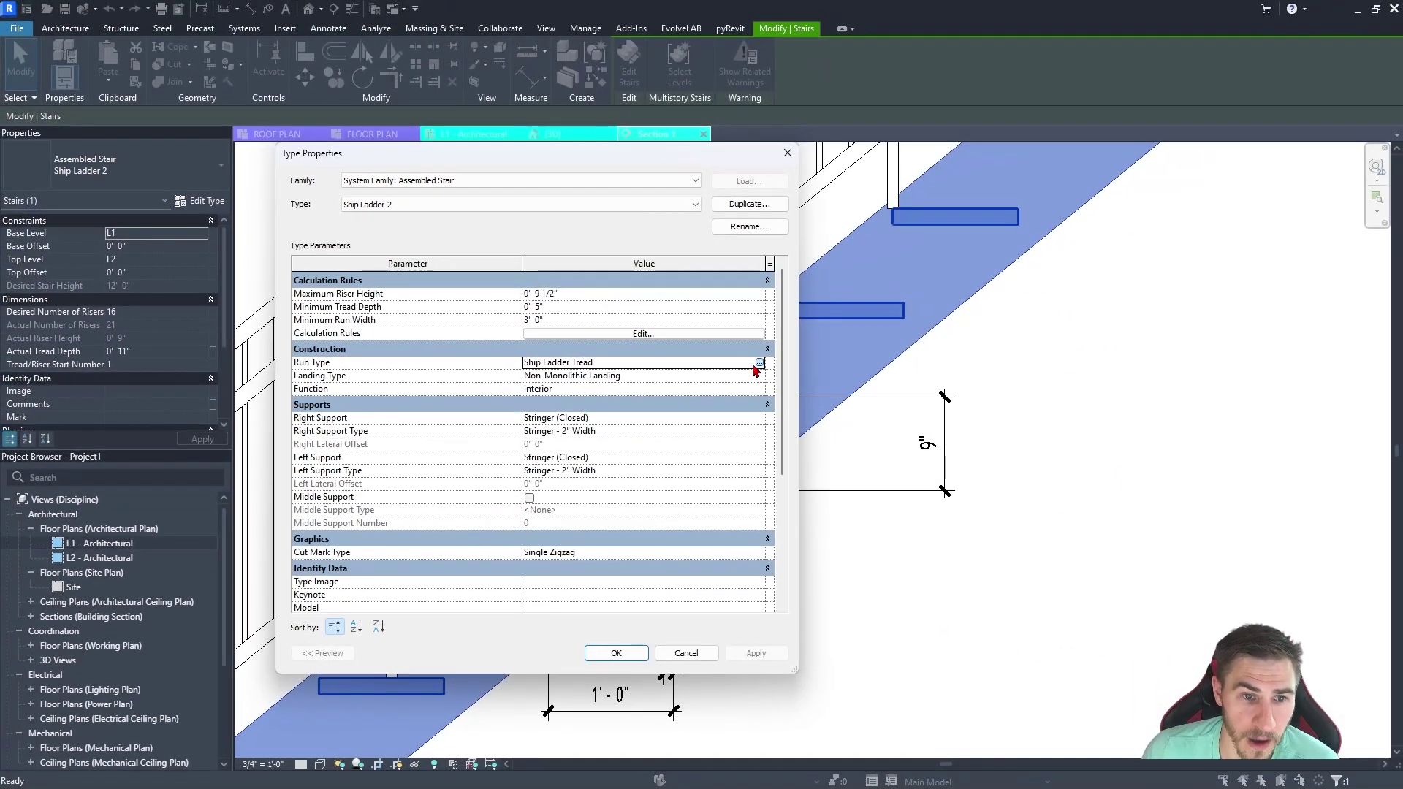
click(1362, 388)
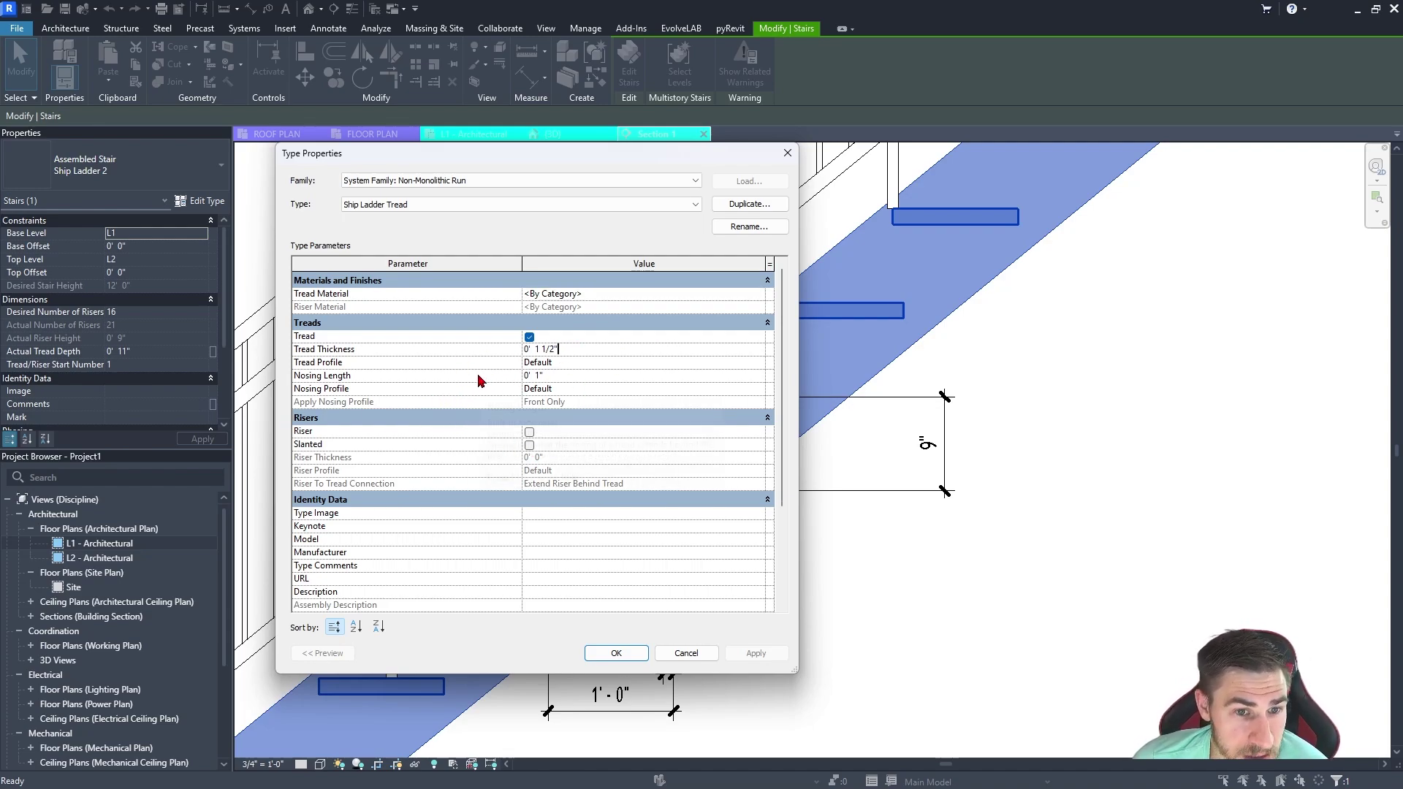
click(550, 377)
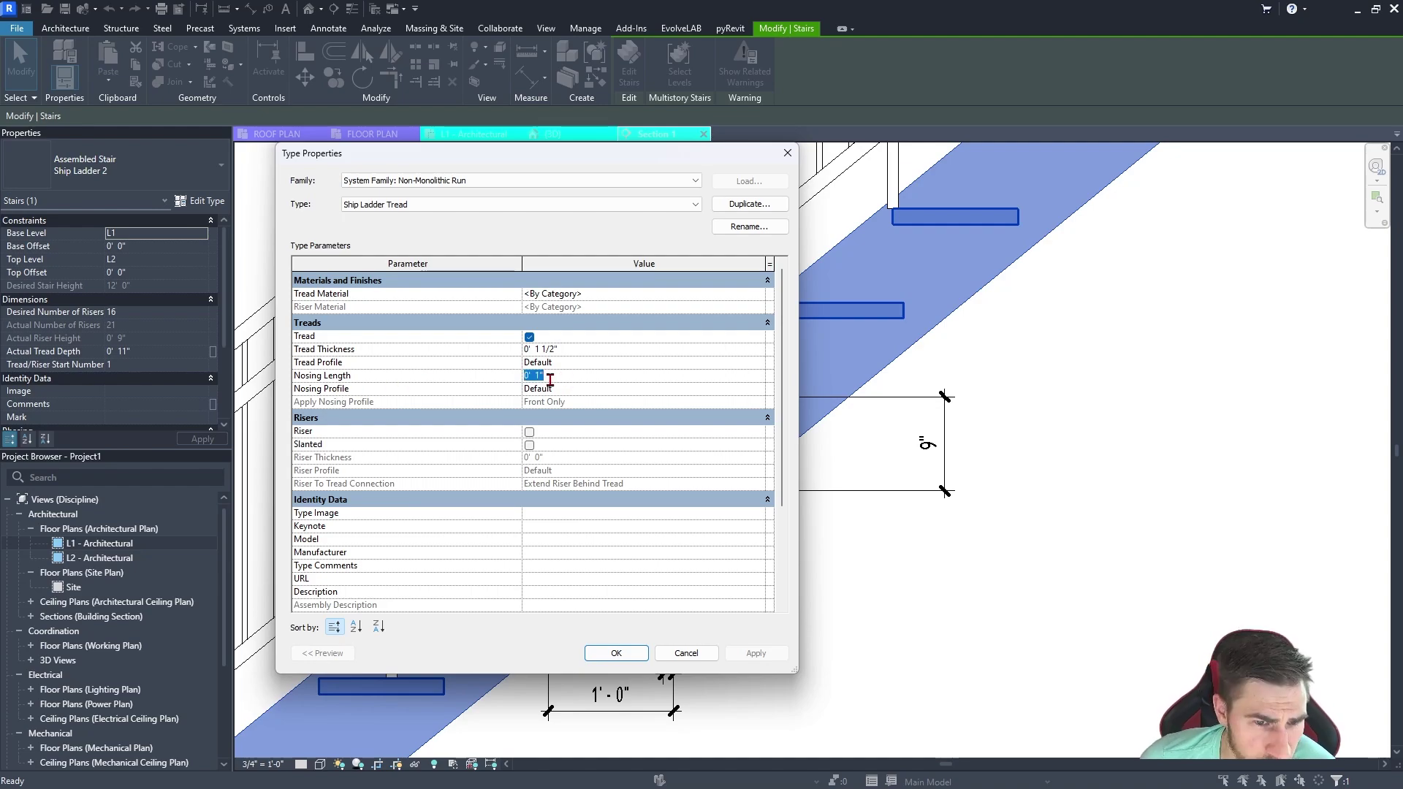
text(2.5")
key(Return)
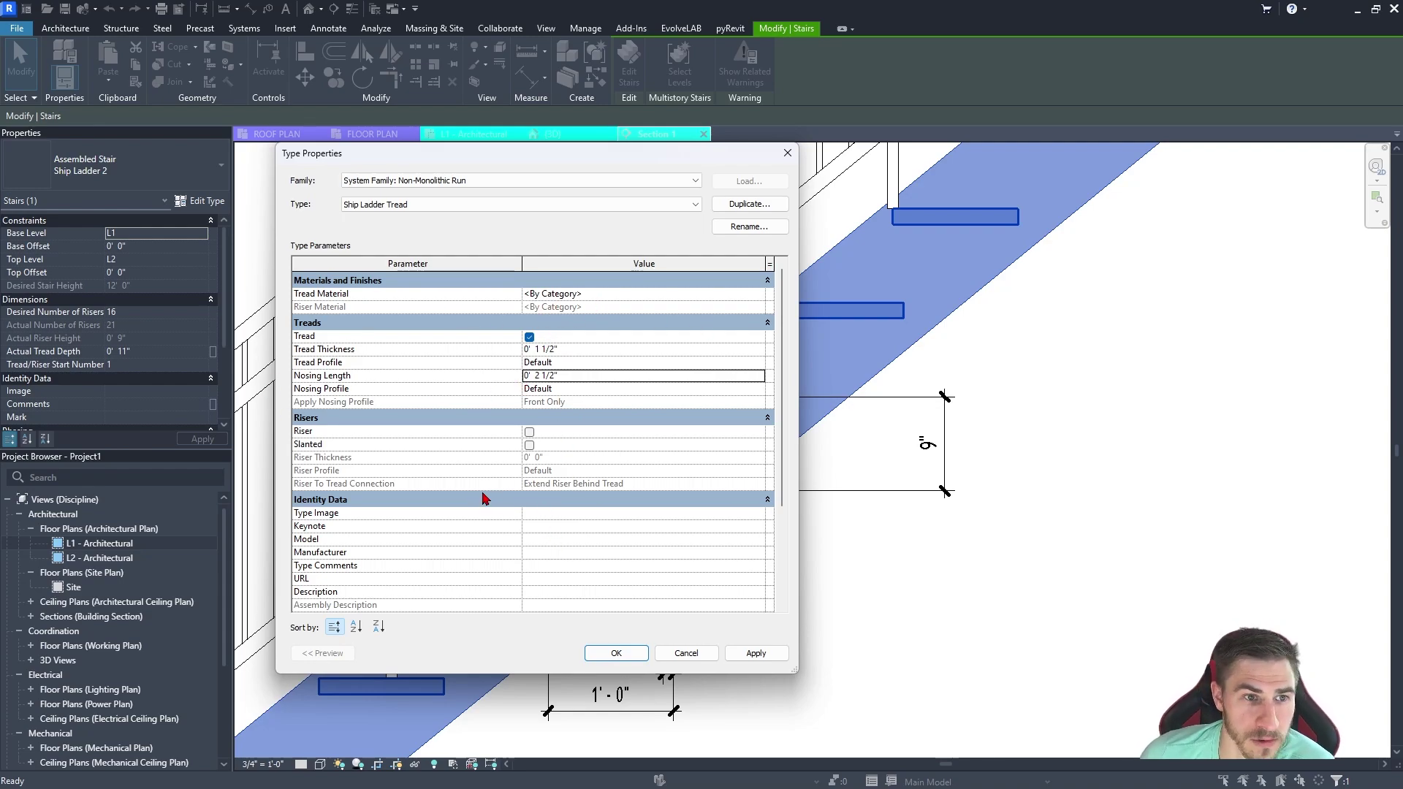
click(615, 653)
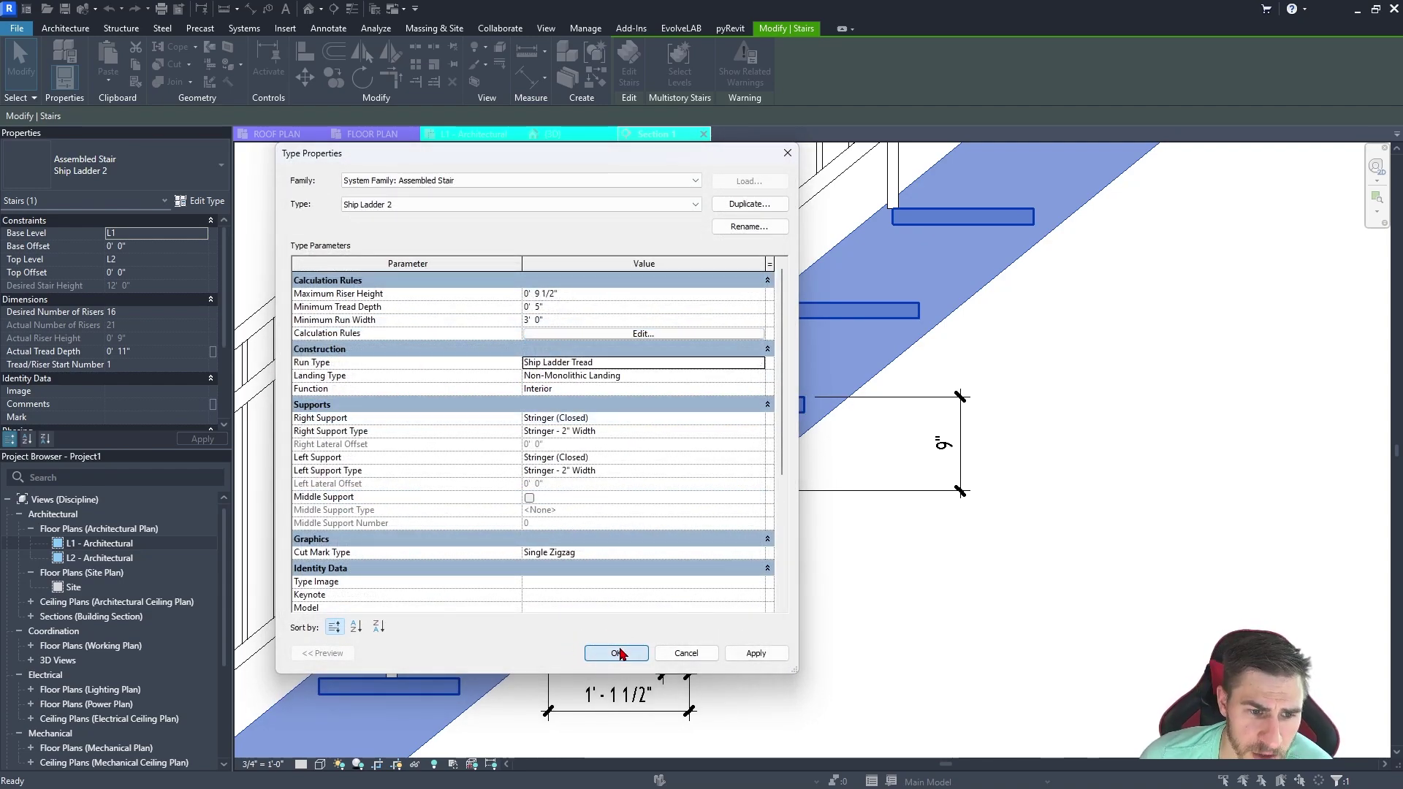
click(619, 654)
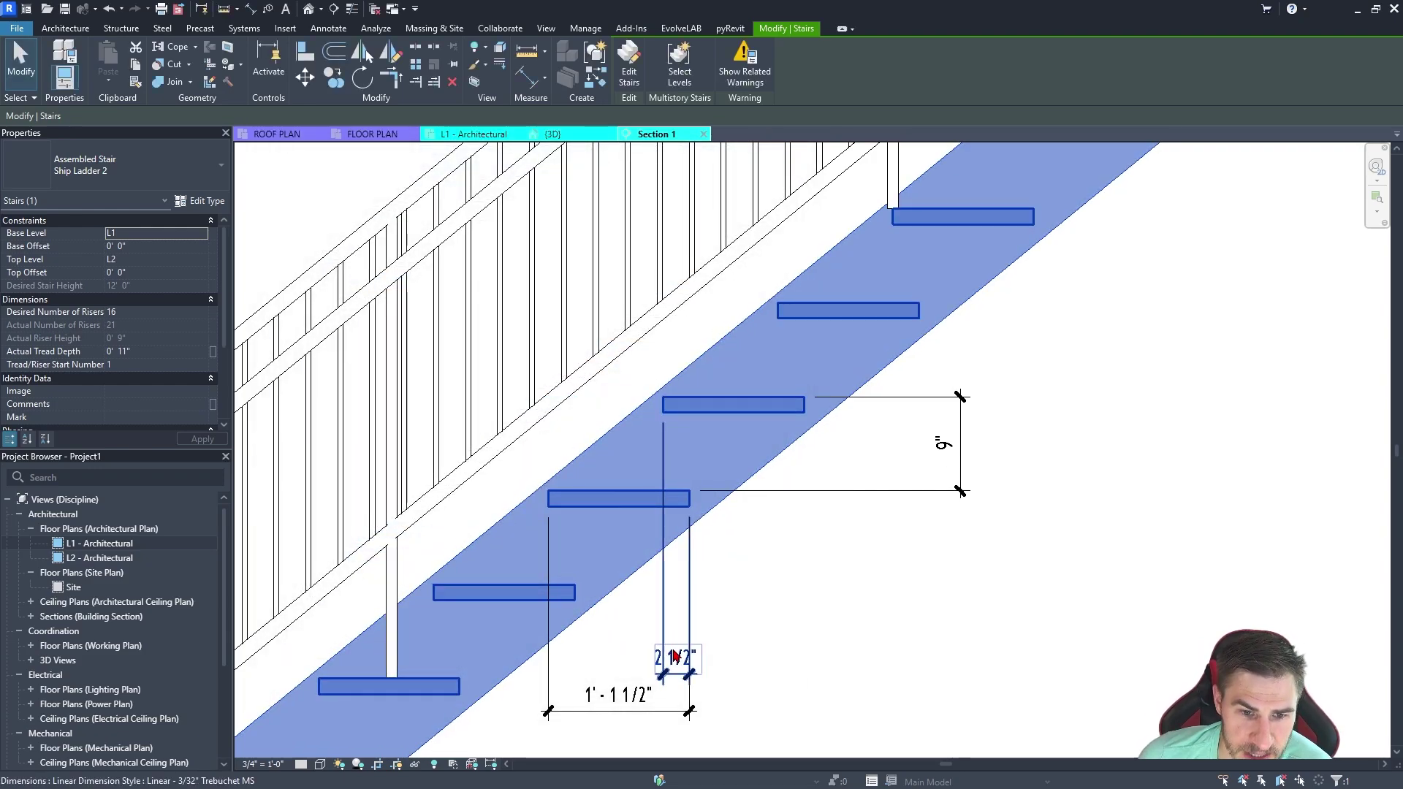
- Set the stair's actual tread depth to 6" and inspect the dimensioned treads in section
scroll(662, 590, up, 2)
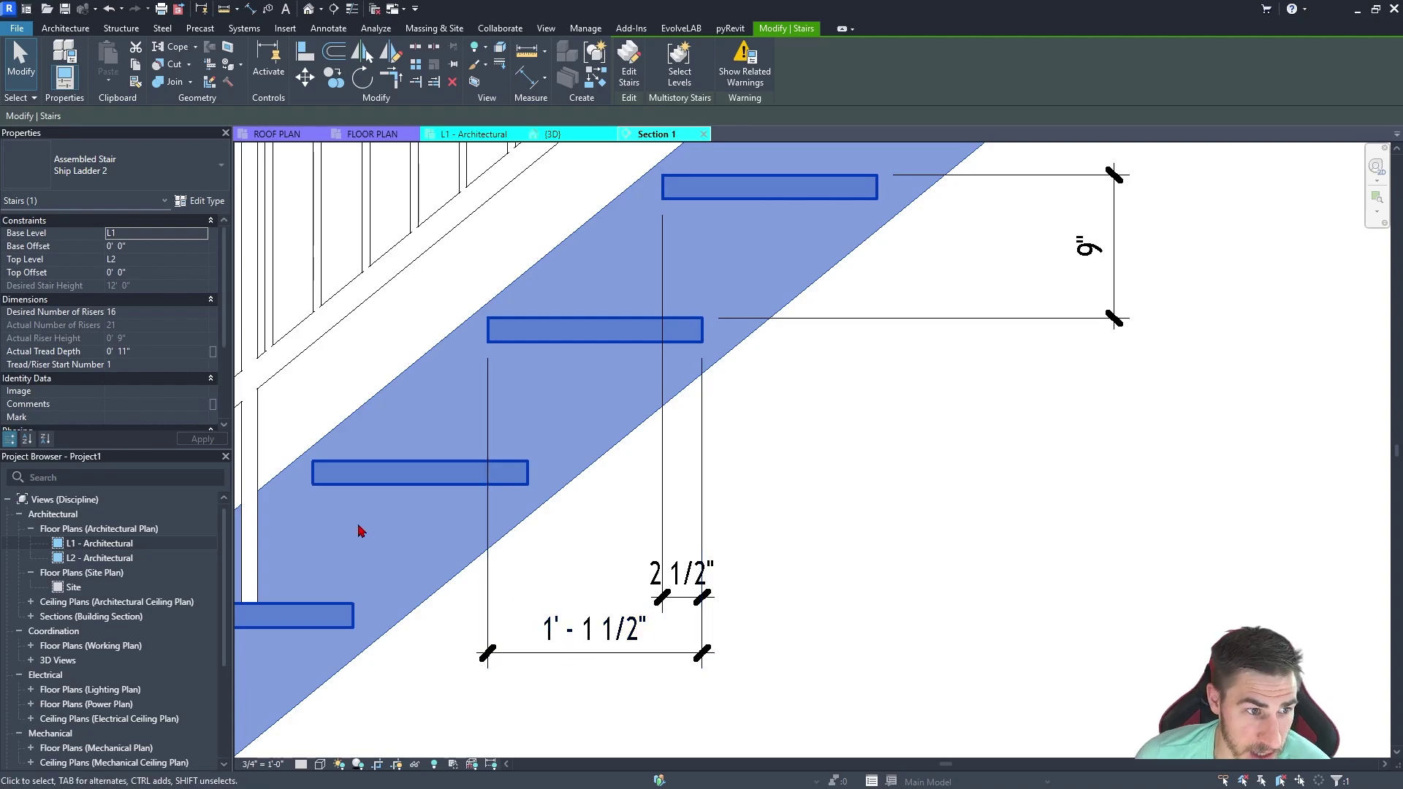
click(152, 352)
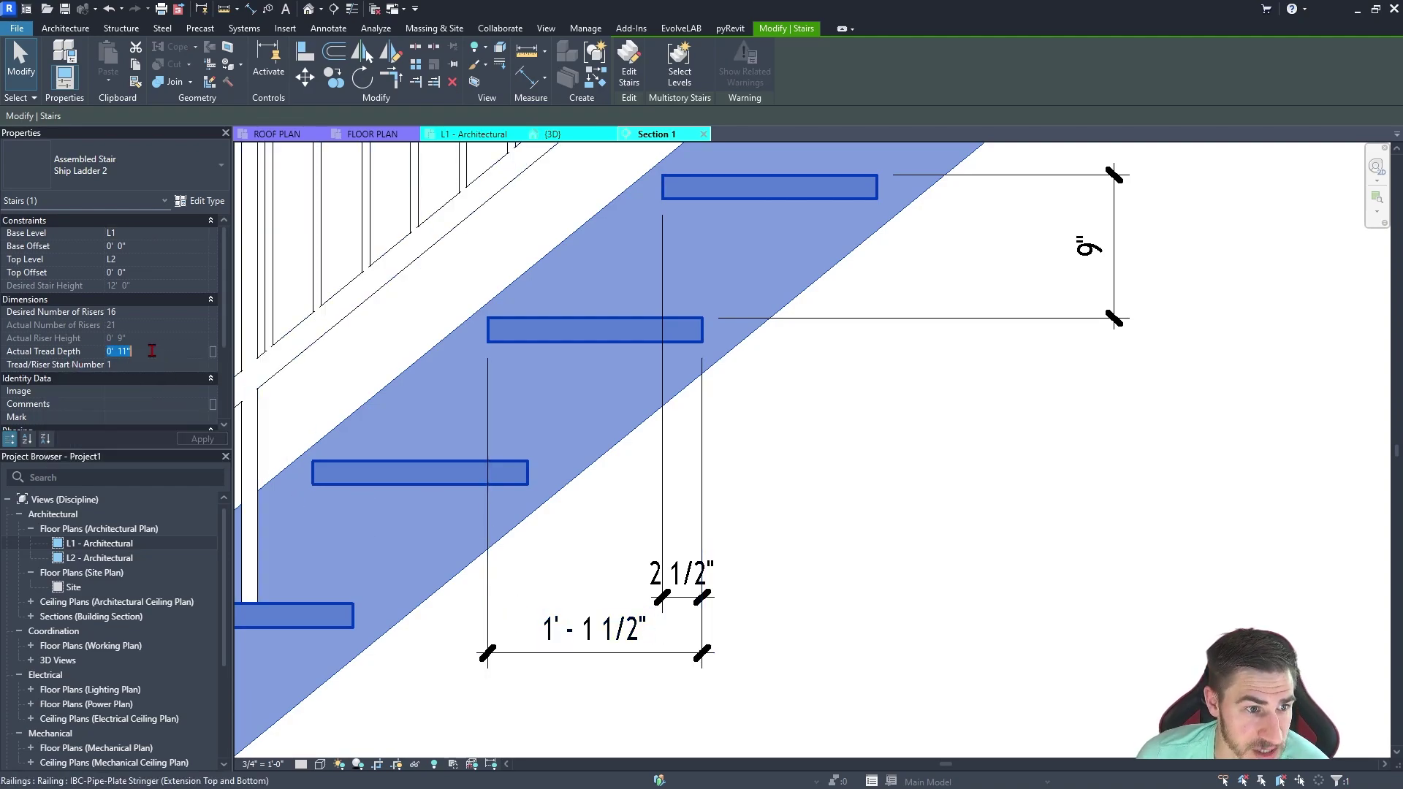
text(6)
key(Return)
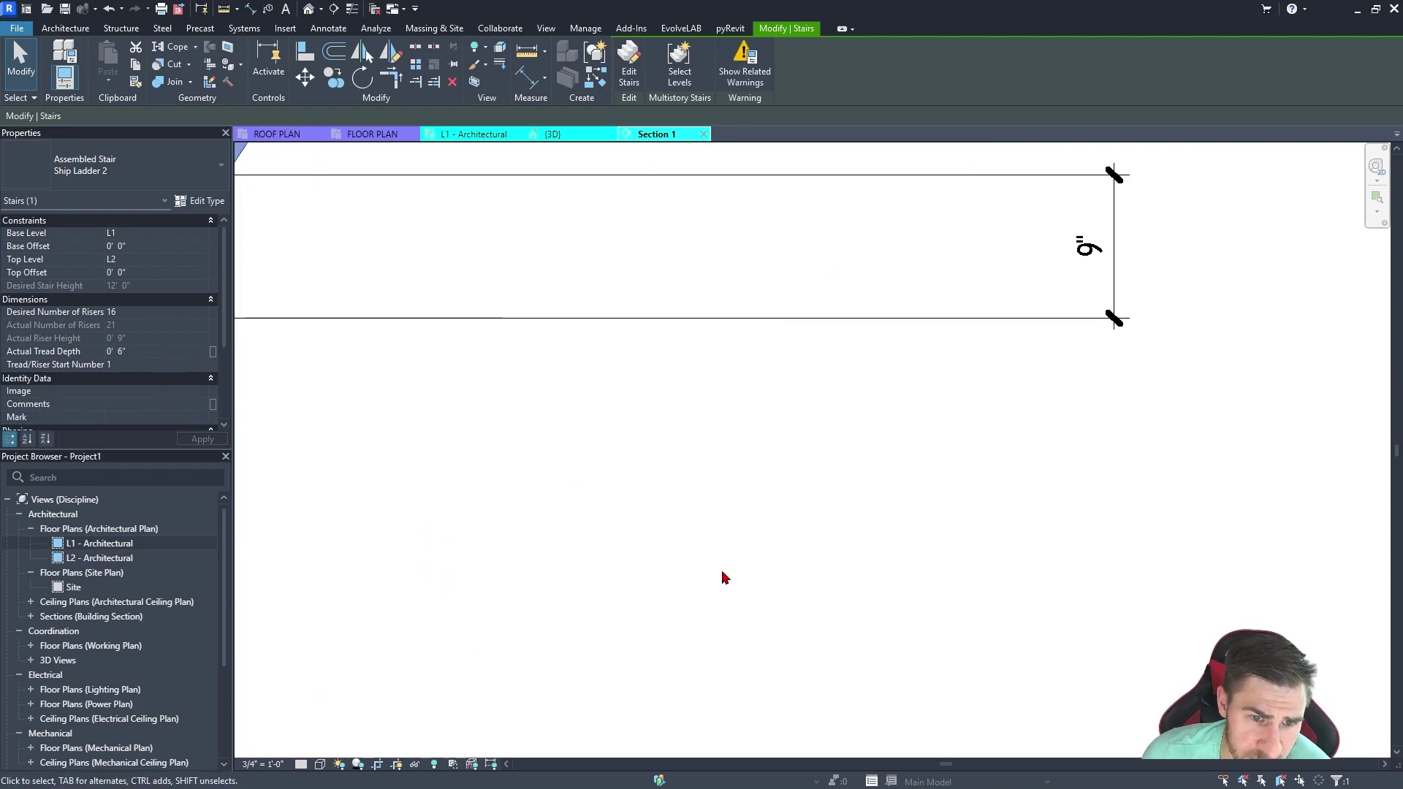
scroll(742, 576, down, 5)
click(677, 606)
scroll(677, 605, up, 4)
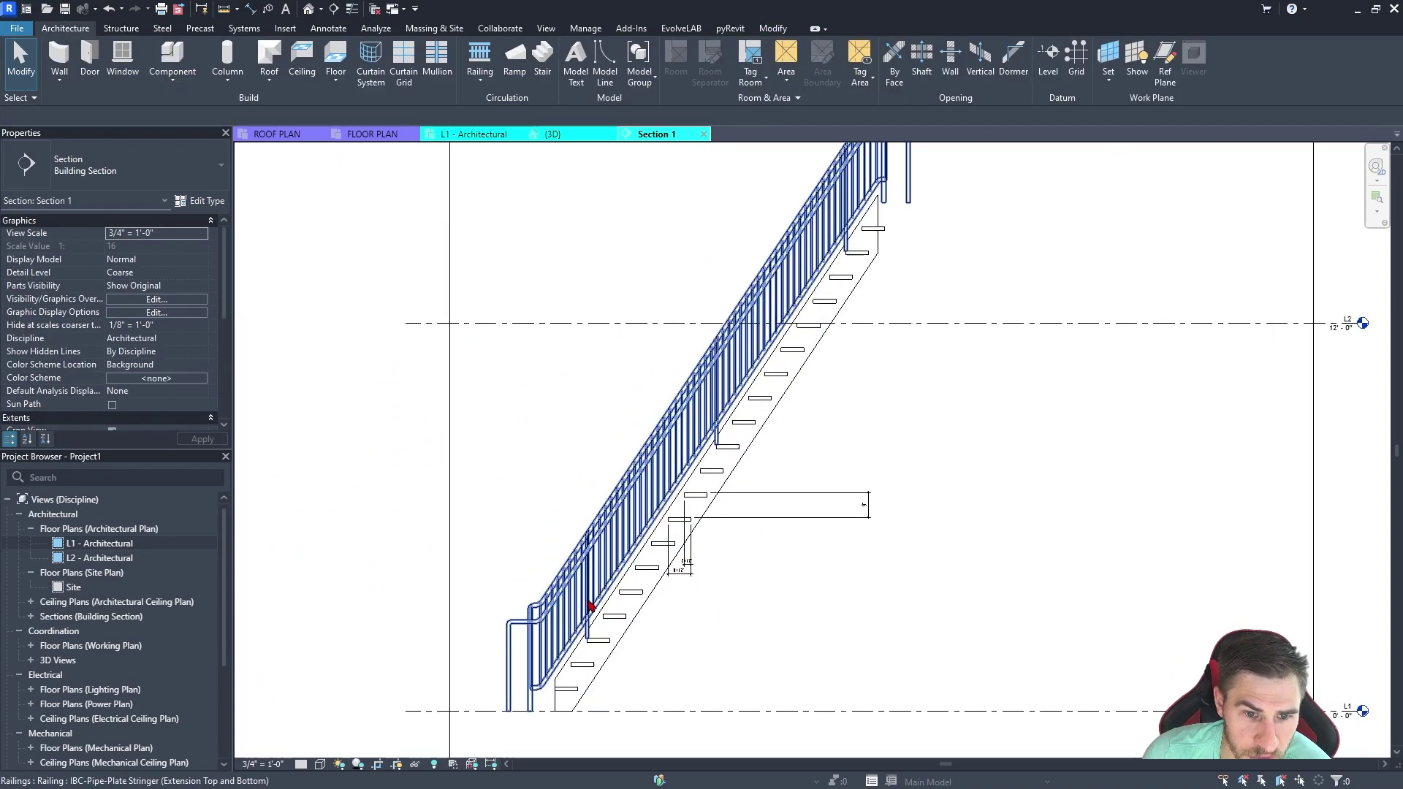
scroll(696, 572, up, 1)
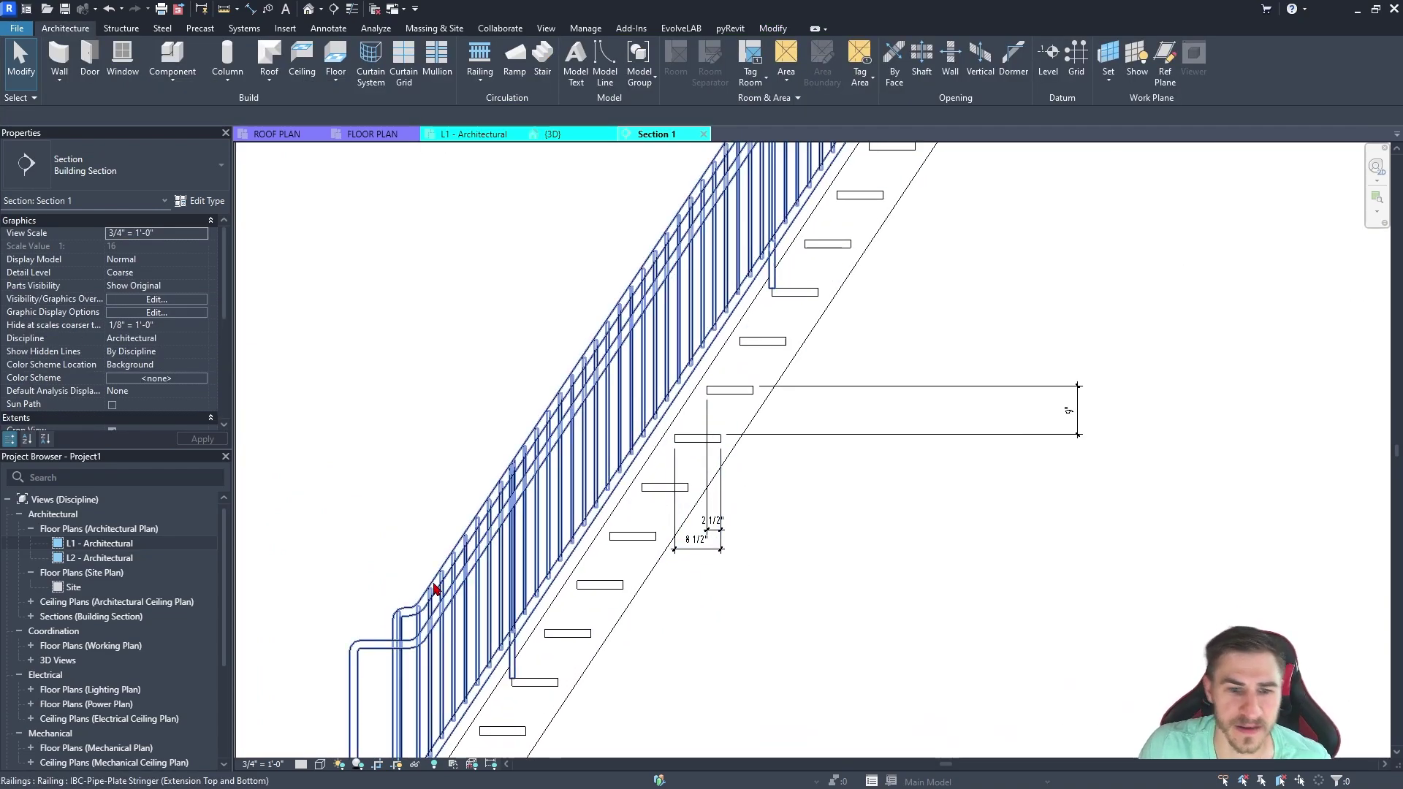
scroll(690, 570, up, 1)
scroll(701, 462, up, 1)
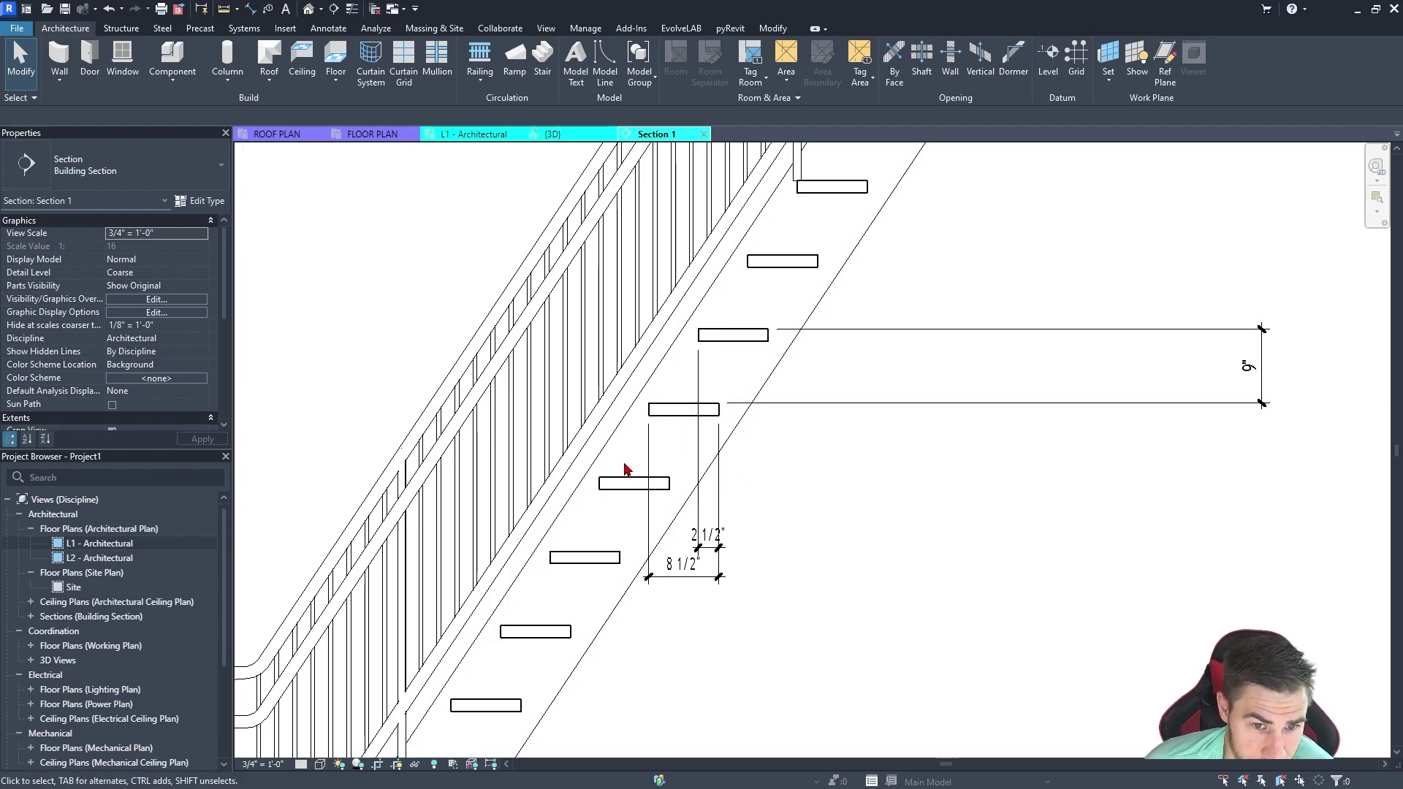
scroll(700, 443, up, 1)
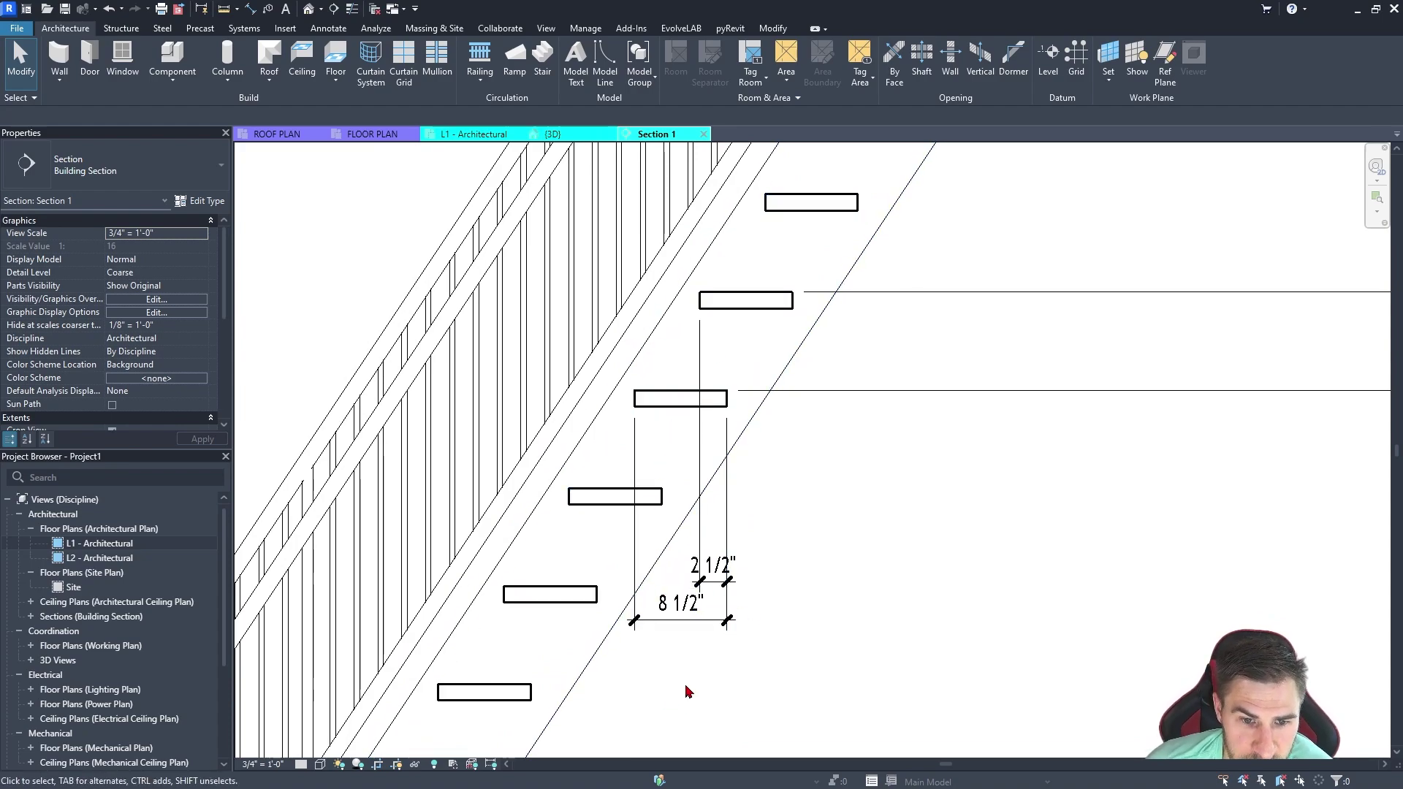
- Set the stair's actual tread depth to 6.5" and review the dimensioned treads in section
click(677, 411)
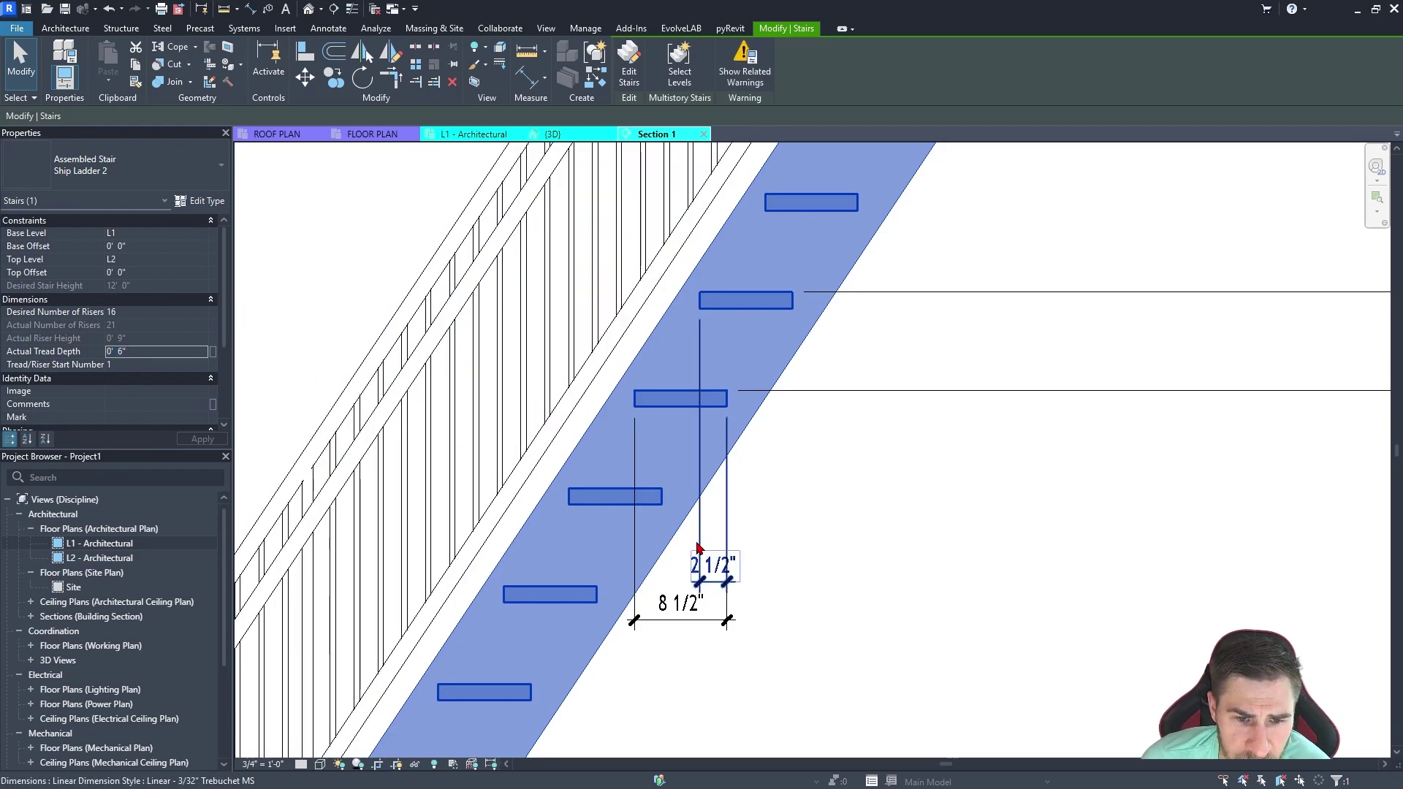
click(150, 352)
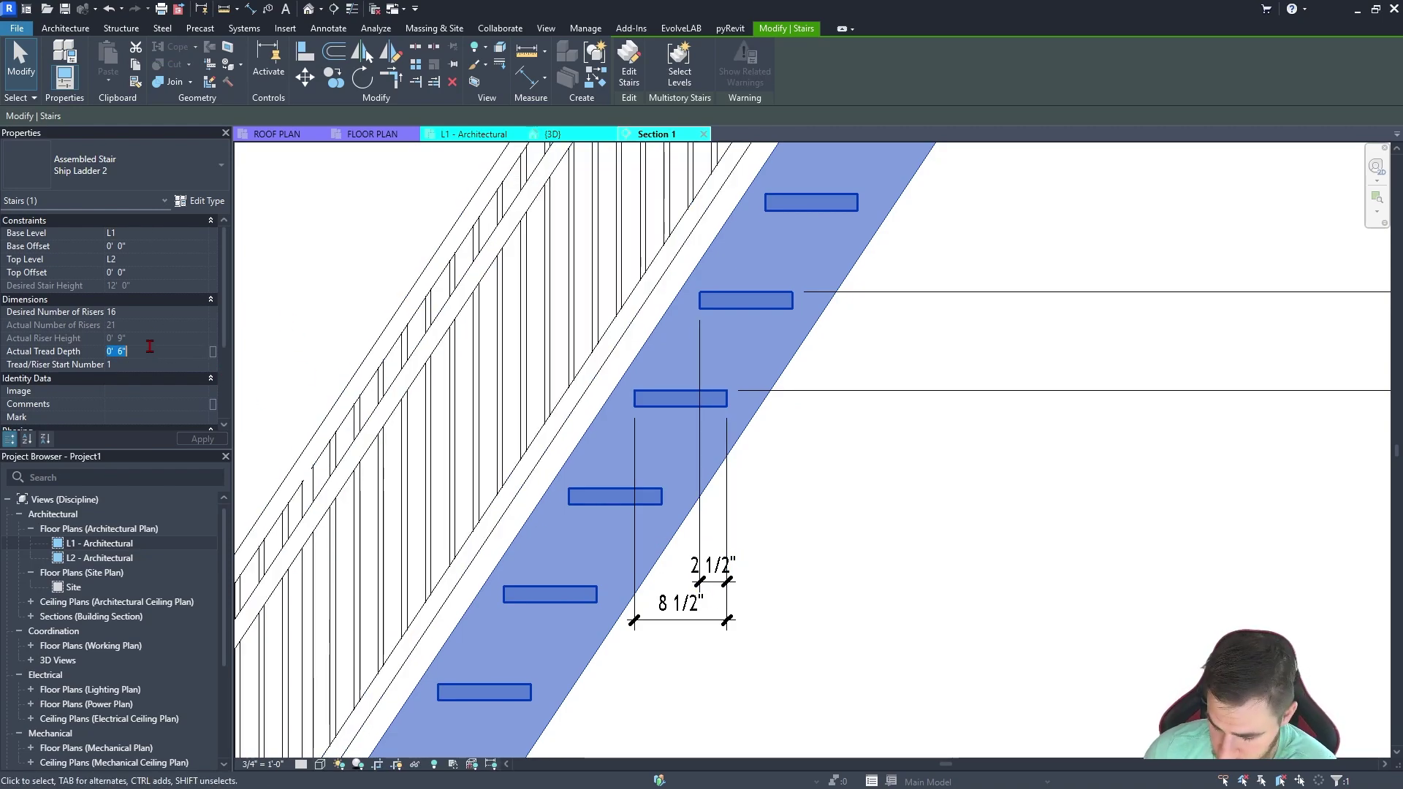
text(6.5")
key(Return)
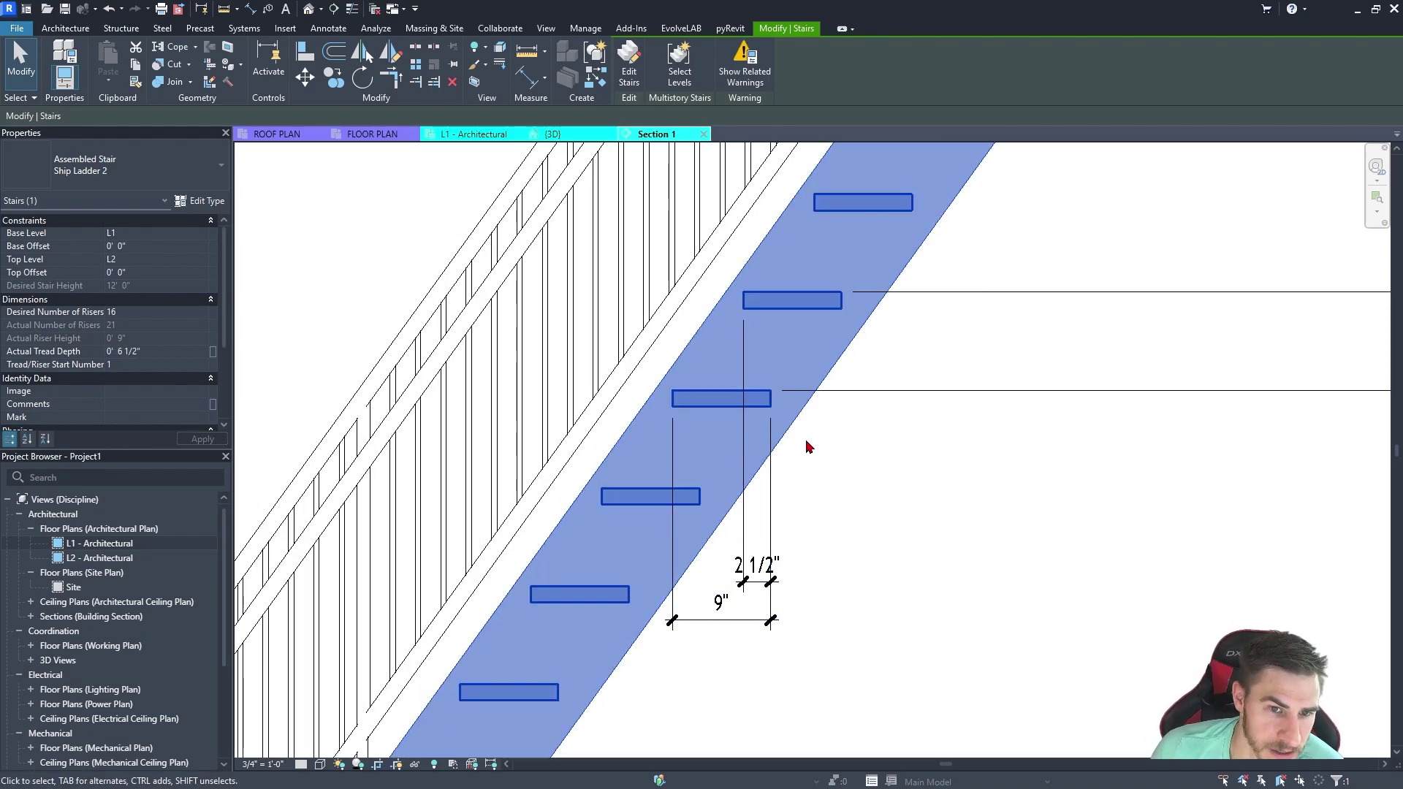
scroll(809, 446, down, 2)
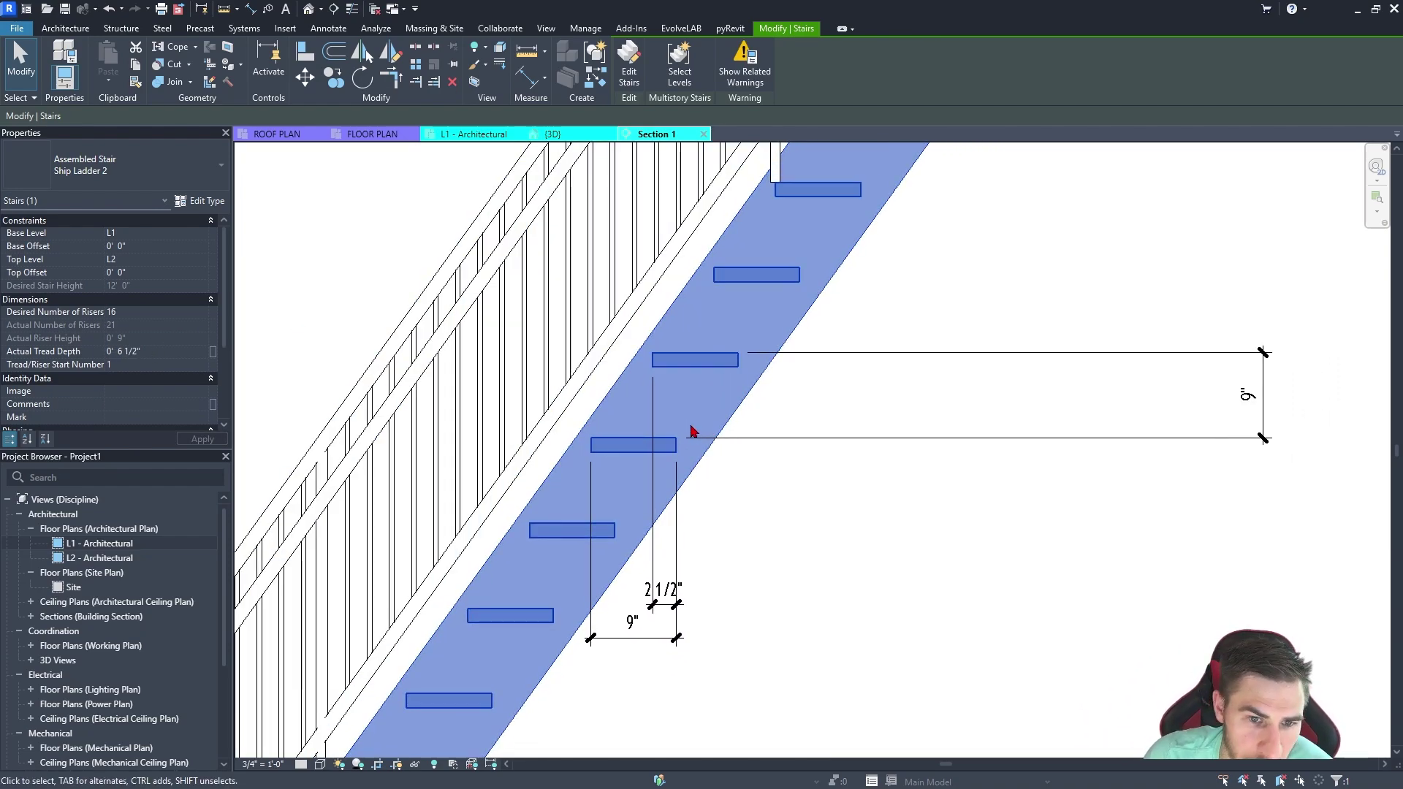
key(Escape)
scroll(693, 432, down, 2)
scroll(840, 421, down, 1)
scroll(704, 439, up, 1)
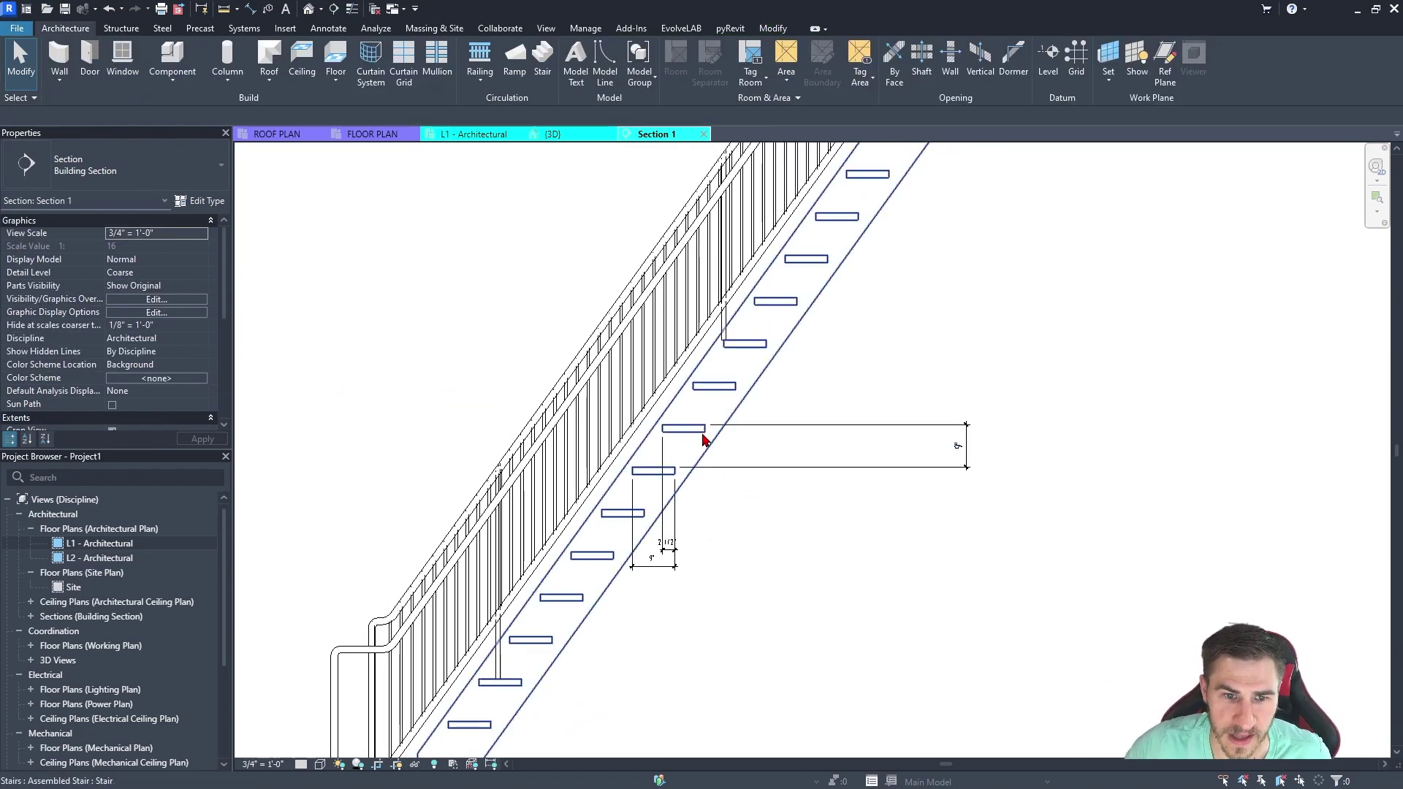
scroll(704, 439, up, 3)
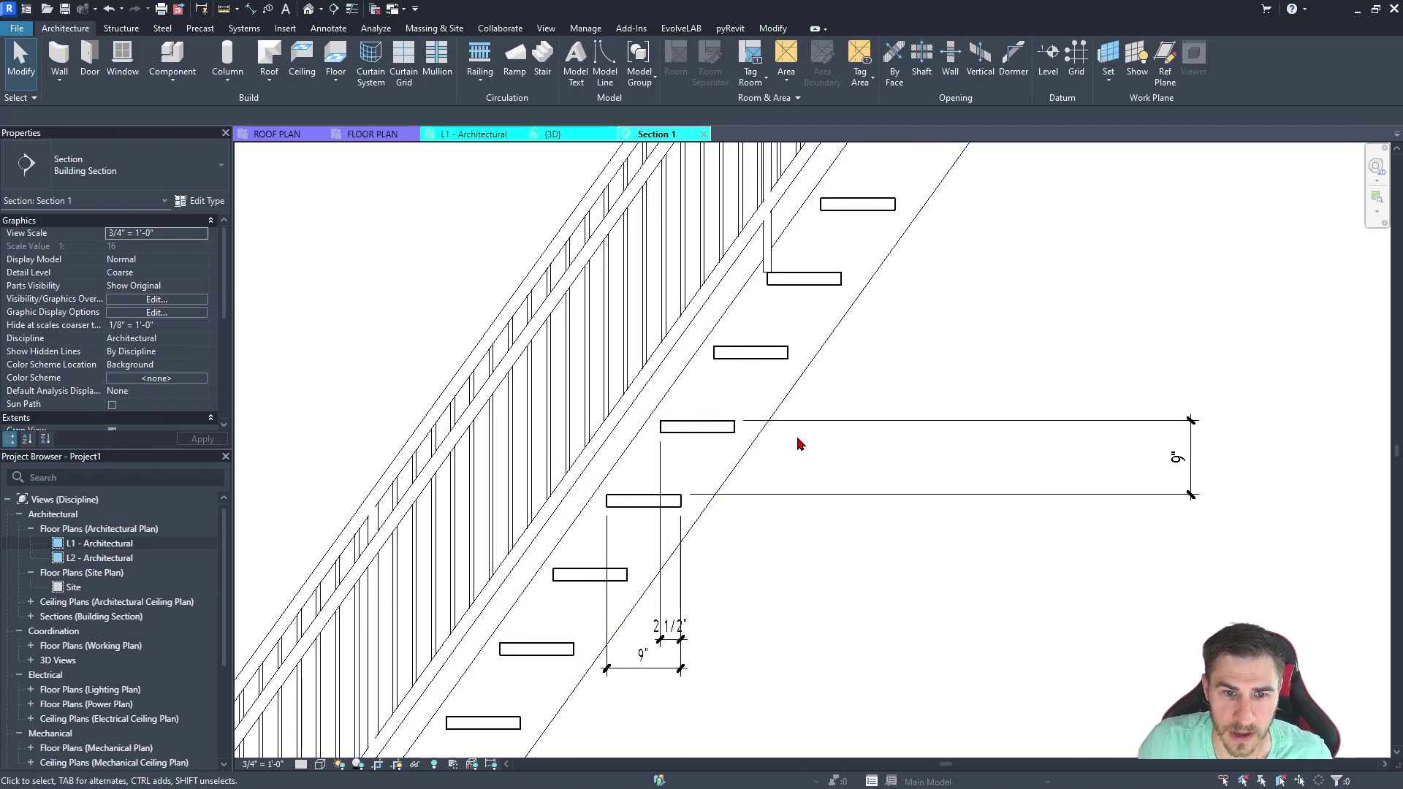
- Move the riser-height dimension line in the section closer to the dimensioned treads
click(1190, 461)
drag(1191, 458, 797, 457)
scroll(709, 451, up, 2)
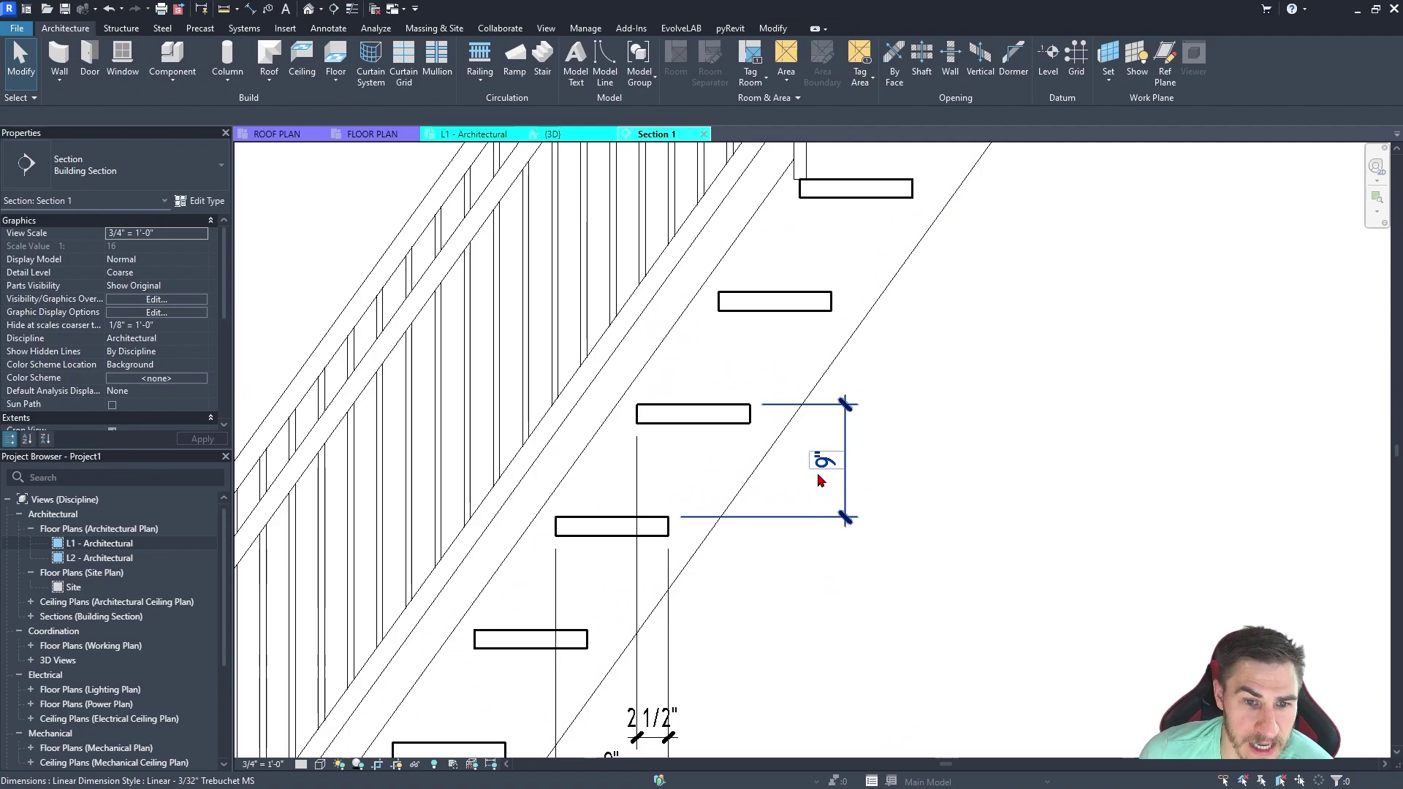
click(802, 551)
middle_drag(648, 642, 756, 508)
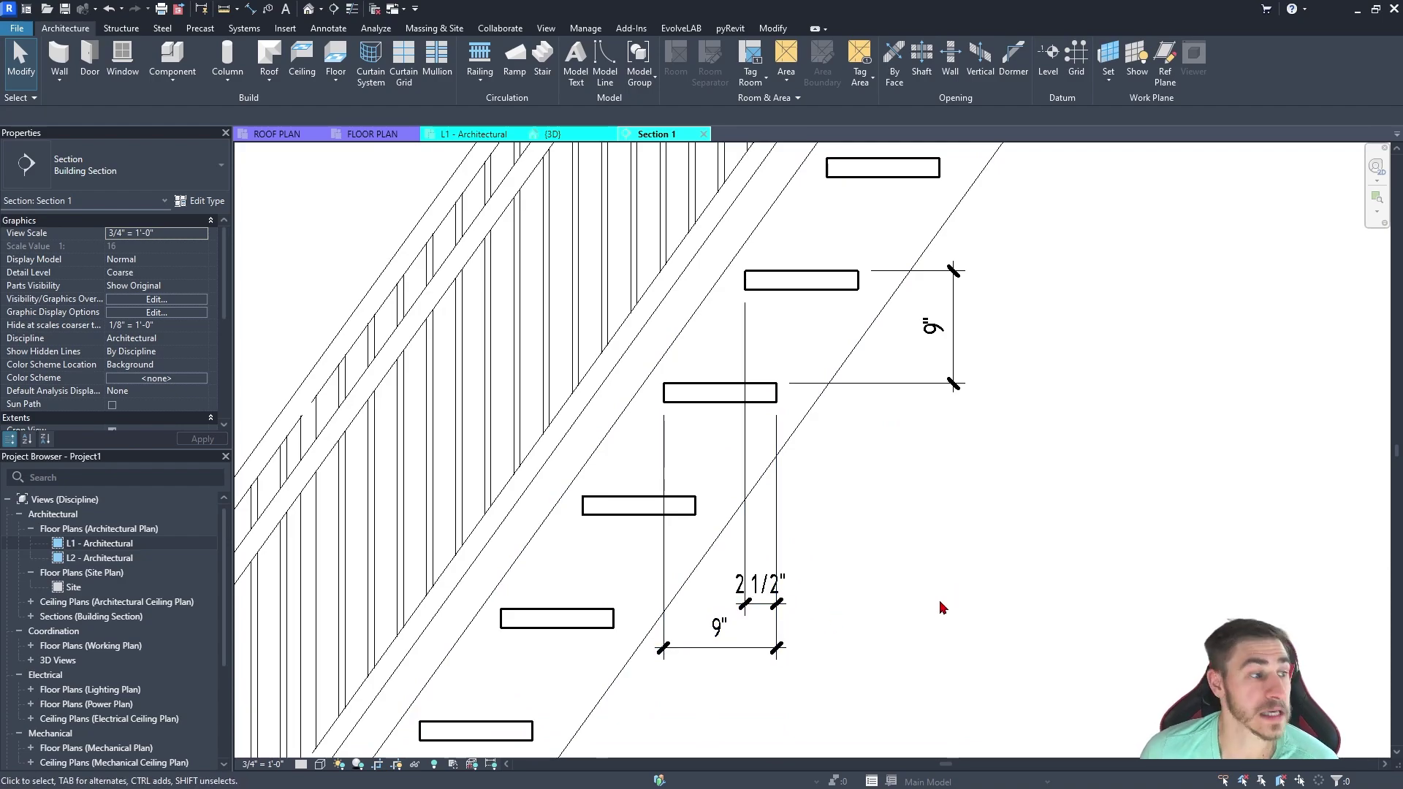
scroll(875, 564, down, 5)
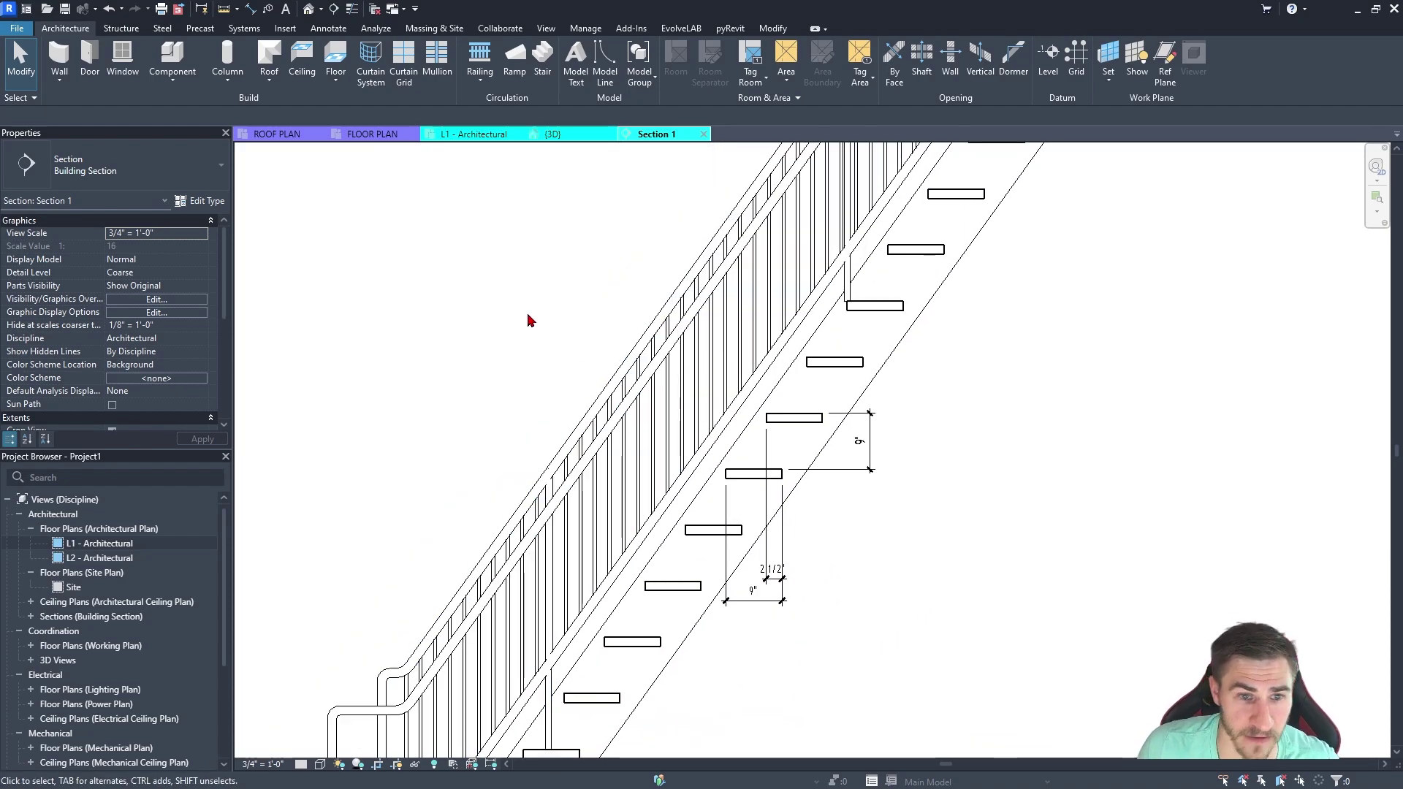
- Delete both railings from the straight ship ladder in the 3D view and select the remaining stair
click(556, 136)
shift+middle_drag(398, 263, 620, 443)
scroll(620, 443, up, 2)
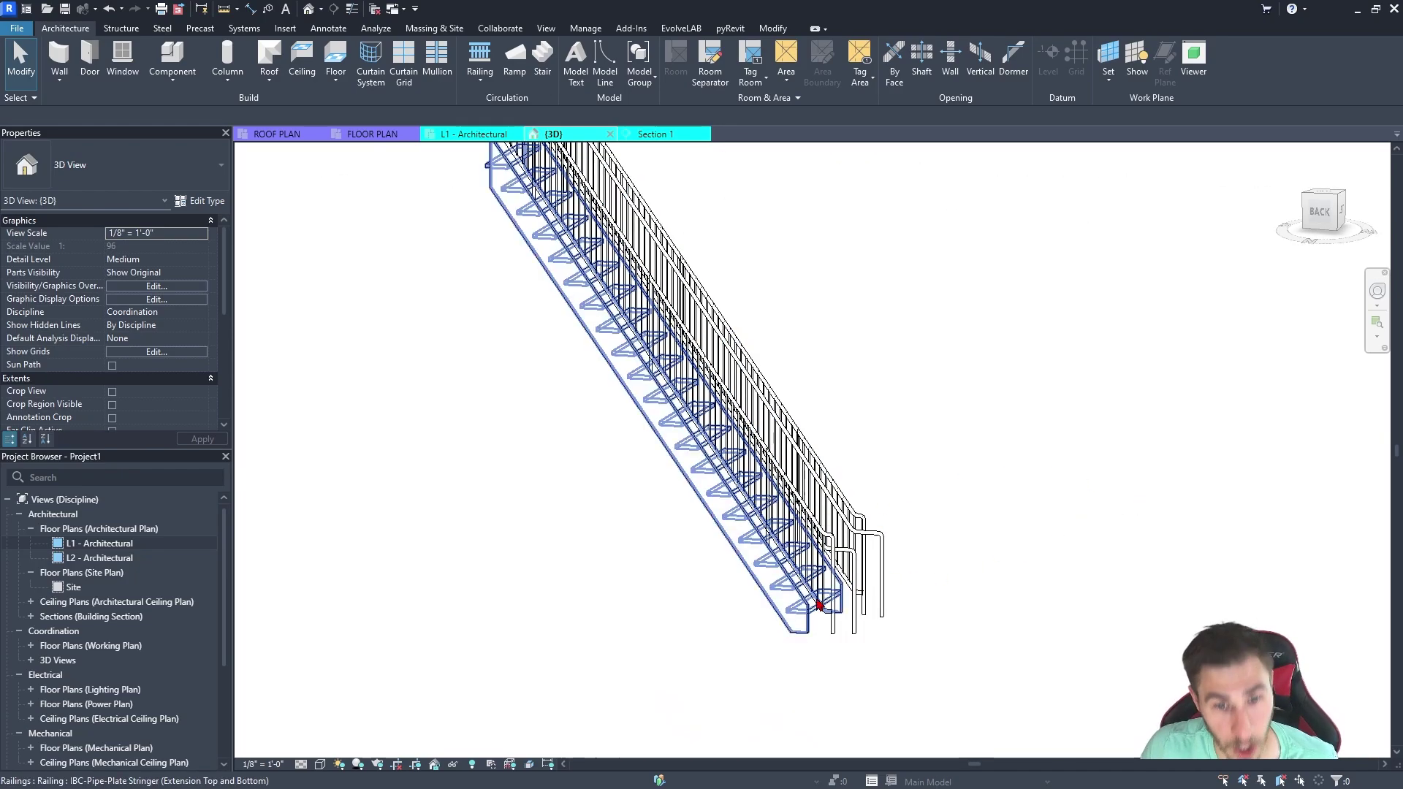
click(878, 572)
shift+middle_drag(1024, 489, 949, 530)
key(Delete)
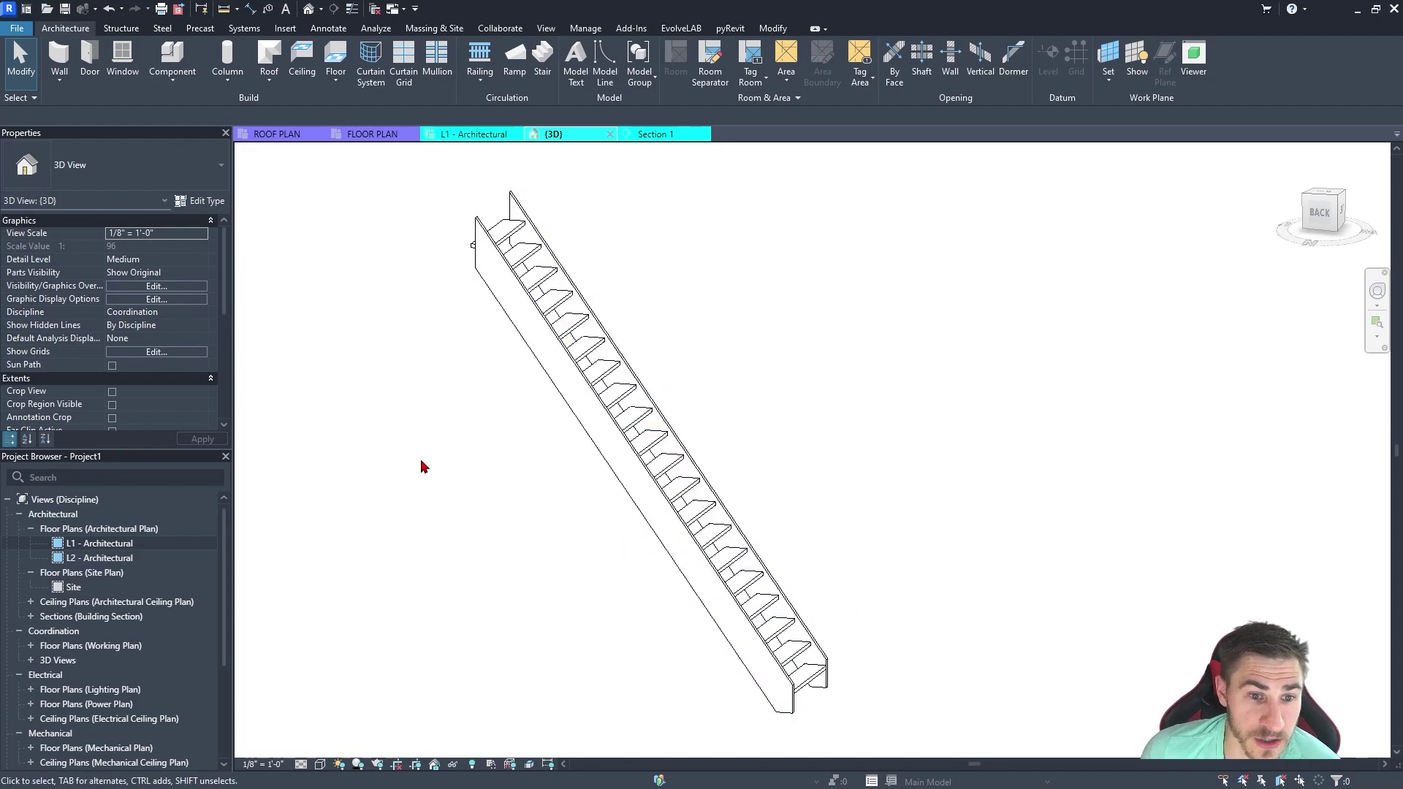
click(584, 432)
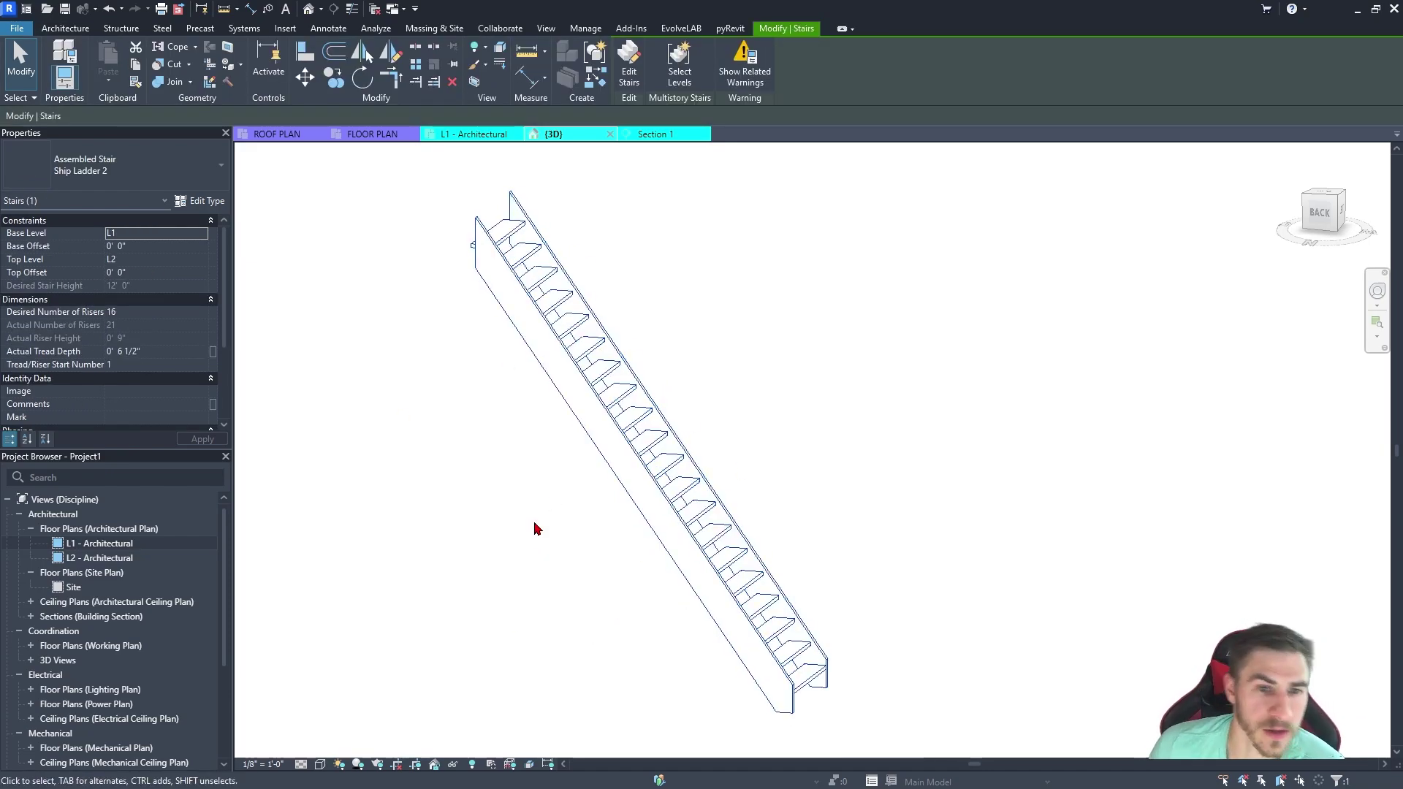
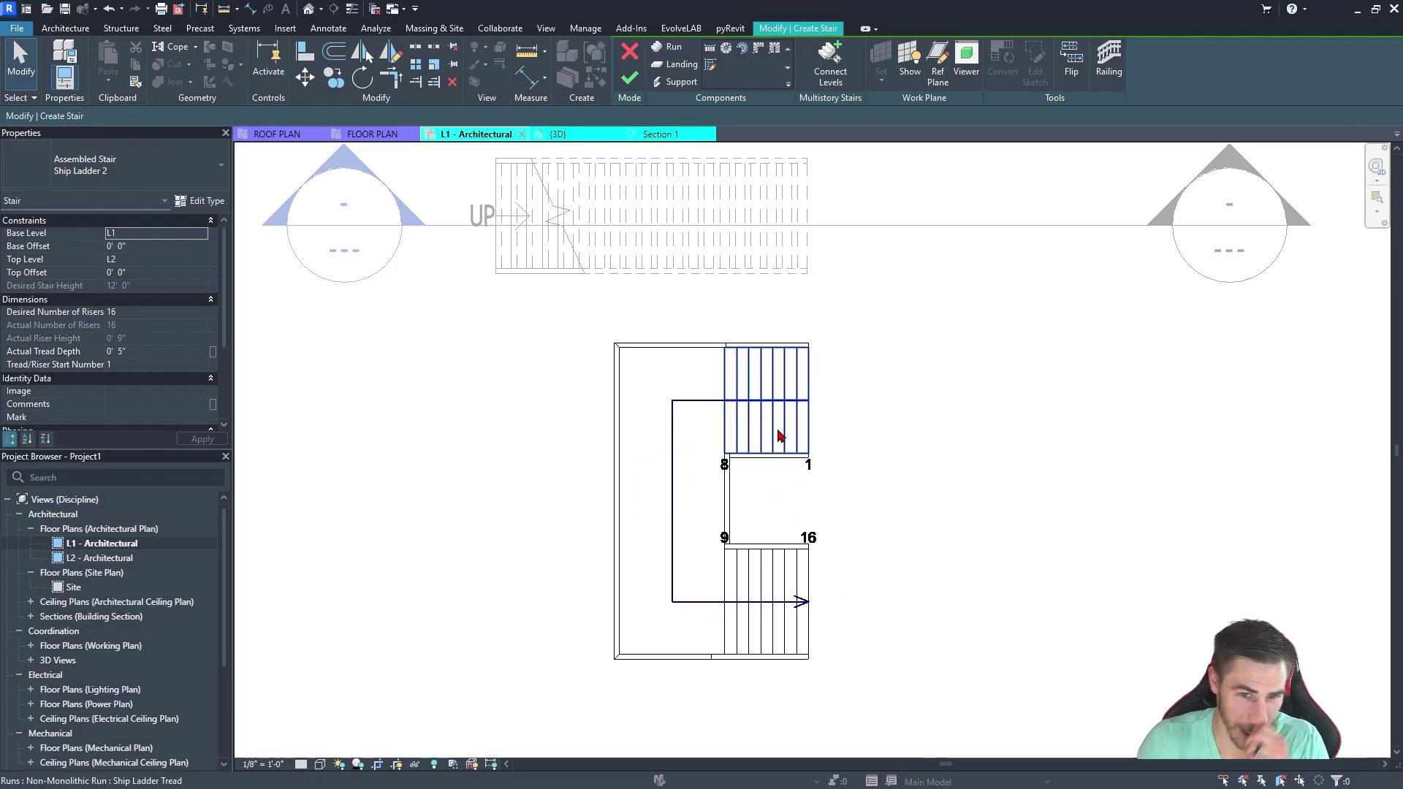
- Finish the two-run Ship Ladder 2 stair with its landing and inspect it in the 3D view
click(629, 77)
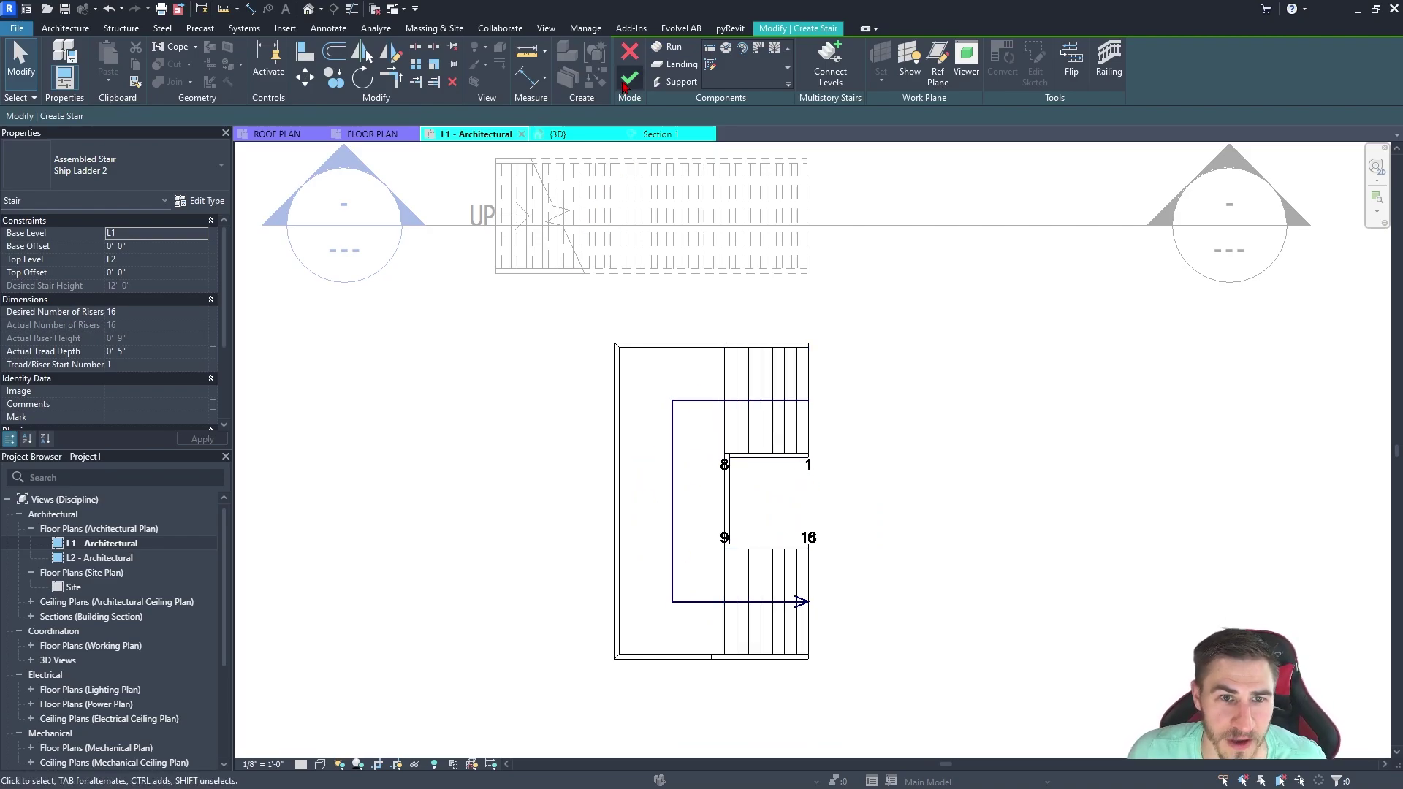
click(564, 139)
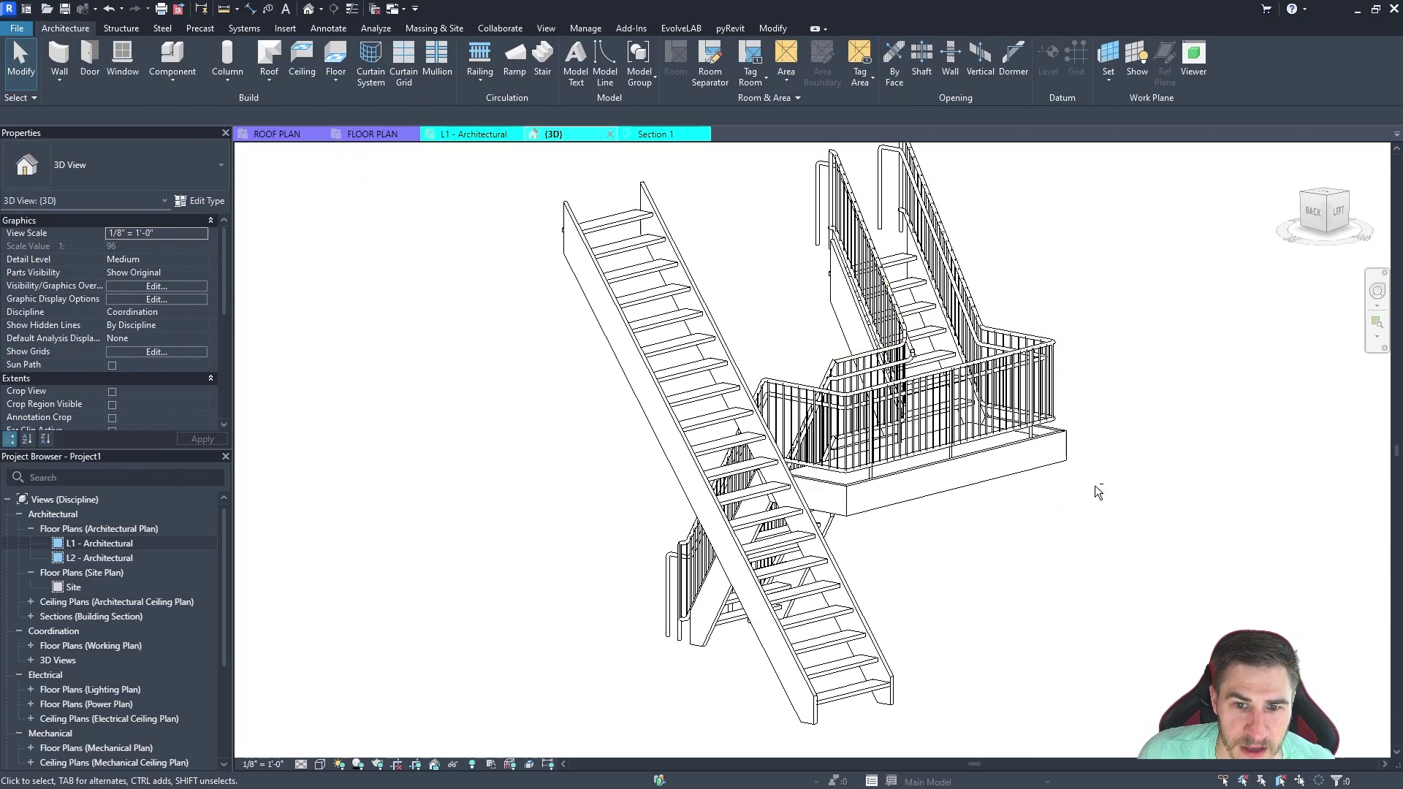
shift+middle_drag(1097, 488, 1082, 380)
shift+middle_drag(721, 519, 558, 511)
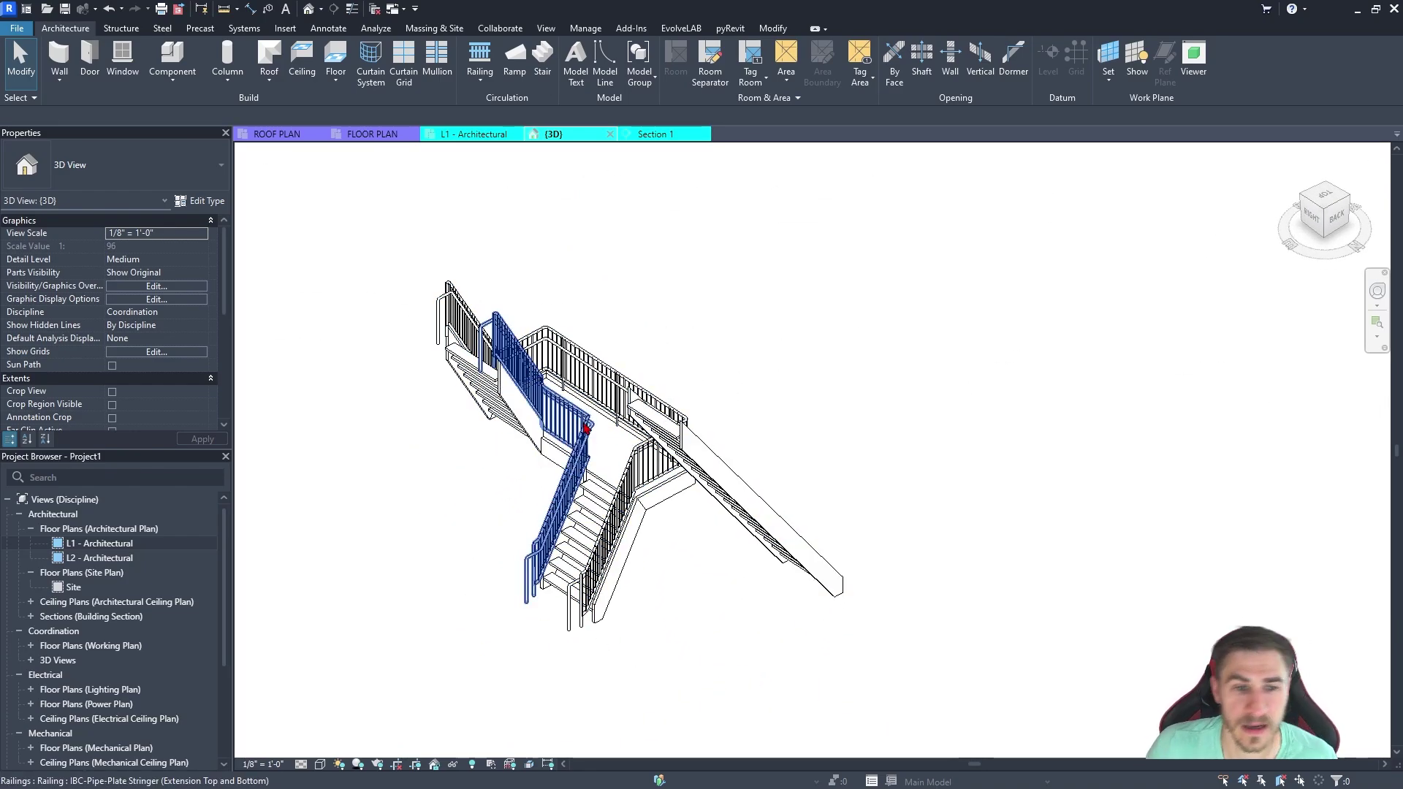
- Delete the straight ship ladder in the 3D view and select the two-run stair with the landing
shift+middle_drag(961, 357, 1180, 463)
click(859, 615)
key(Delete)
click(584, 585)
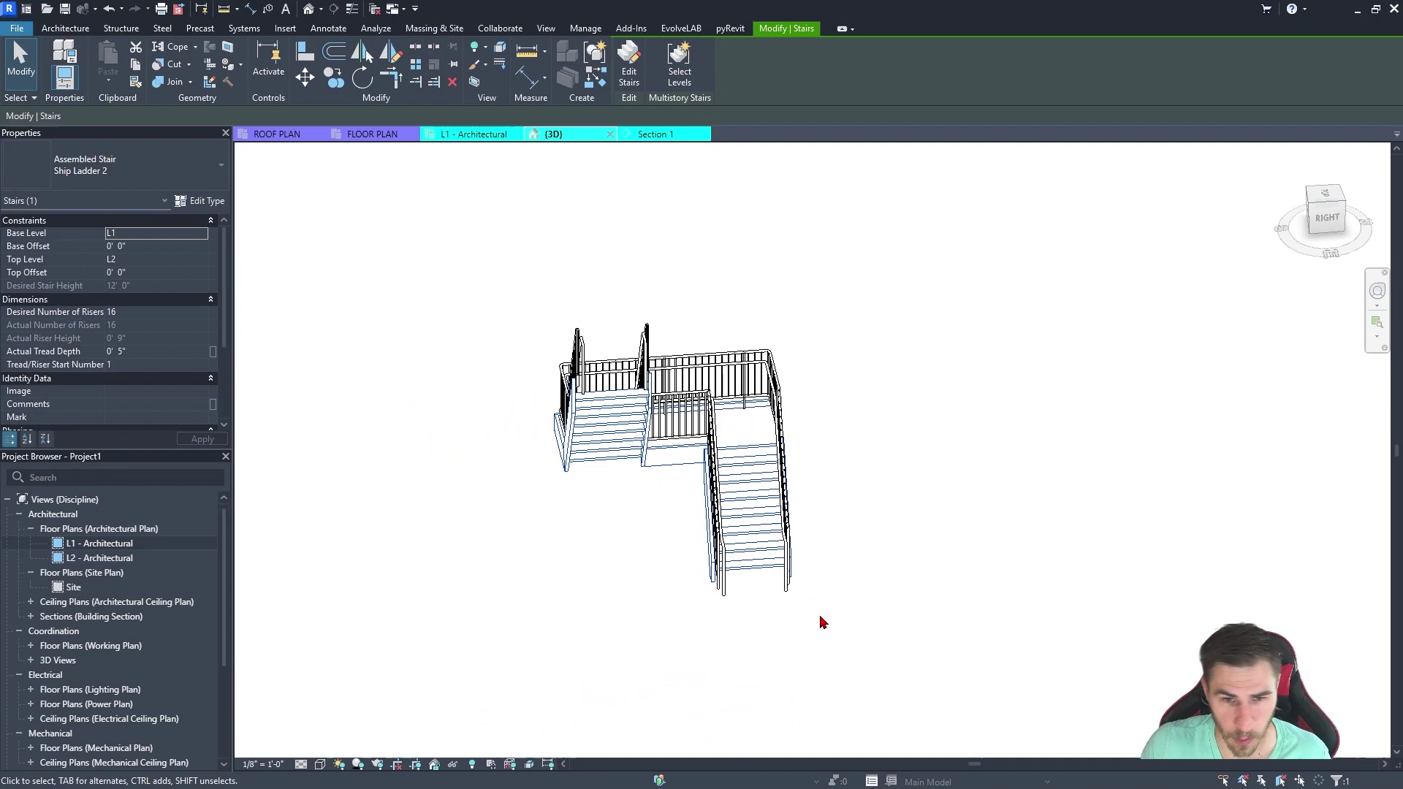
scroll(821, 620, up, 2)
scroll(720, 567, up, 2)
shift+middle_drag(834, 573, 831, 541)
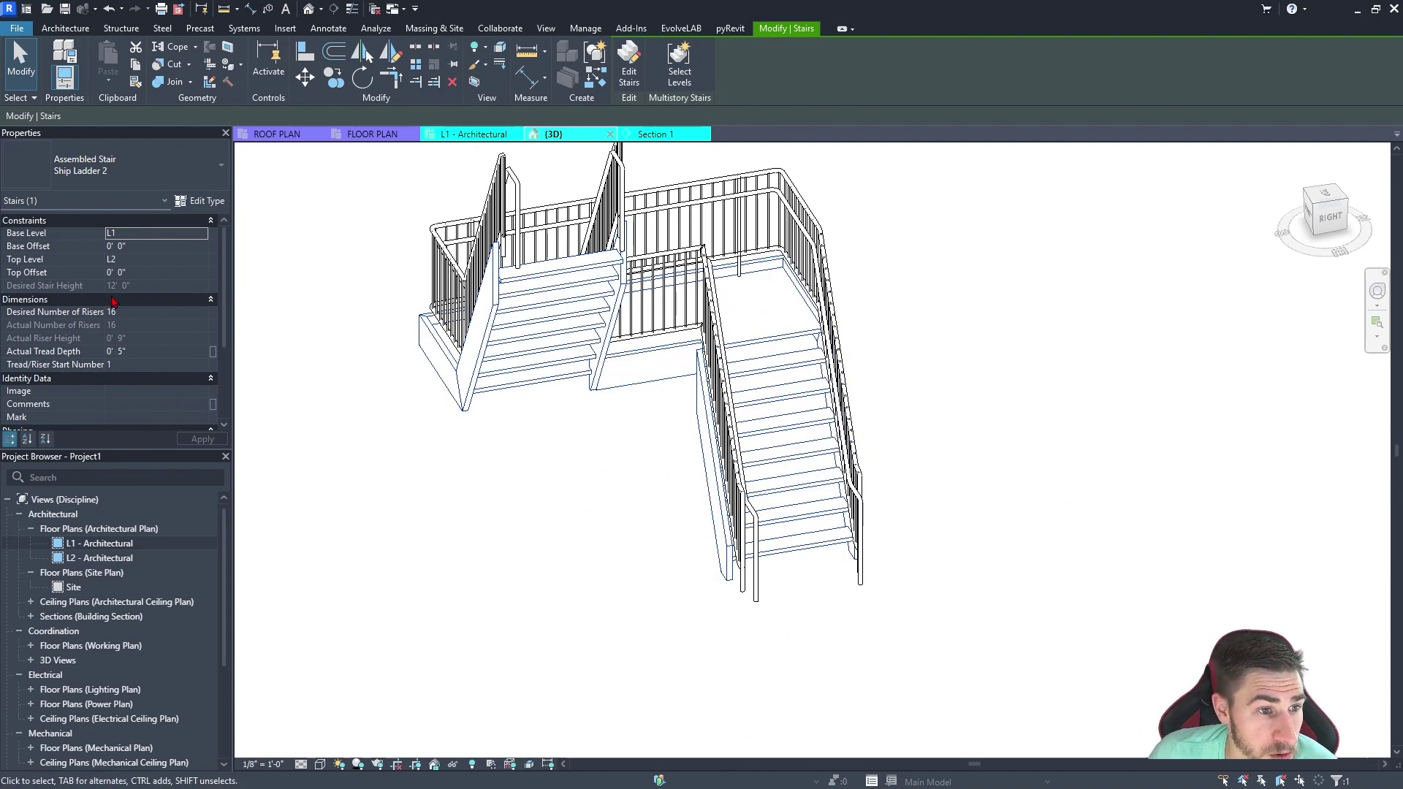
scroll(198, 328, down, 2)
click(200, 200)
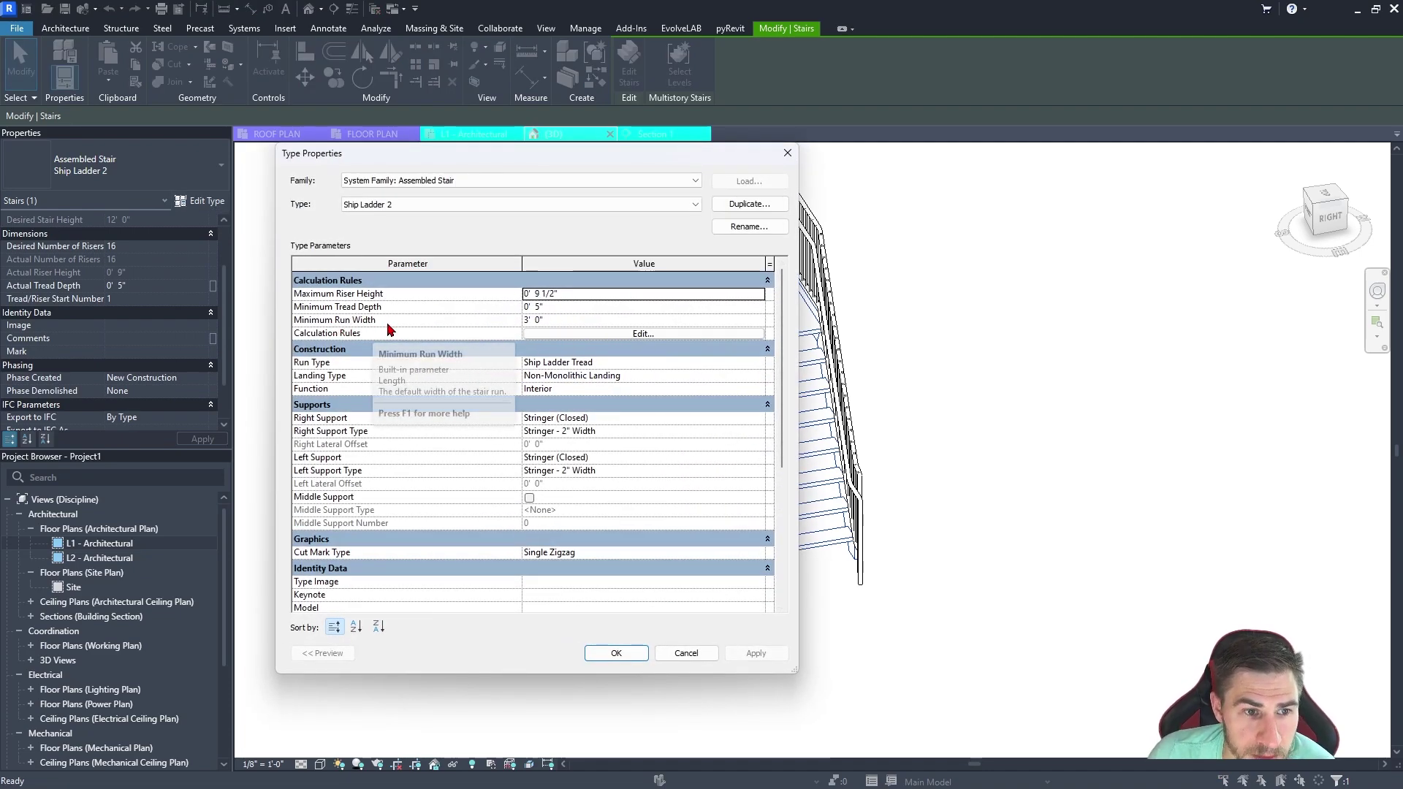
click(563, 322)
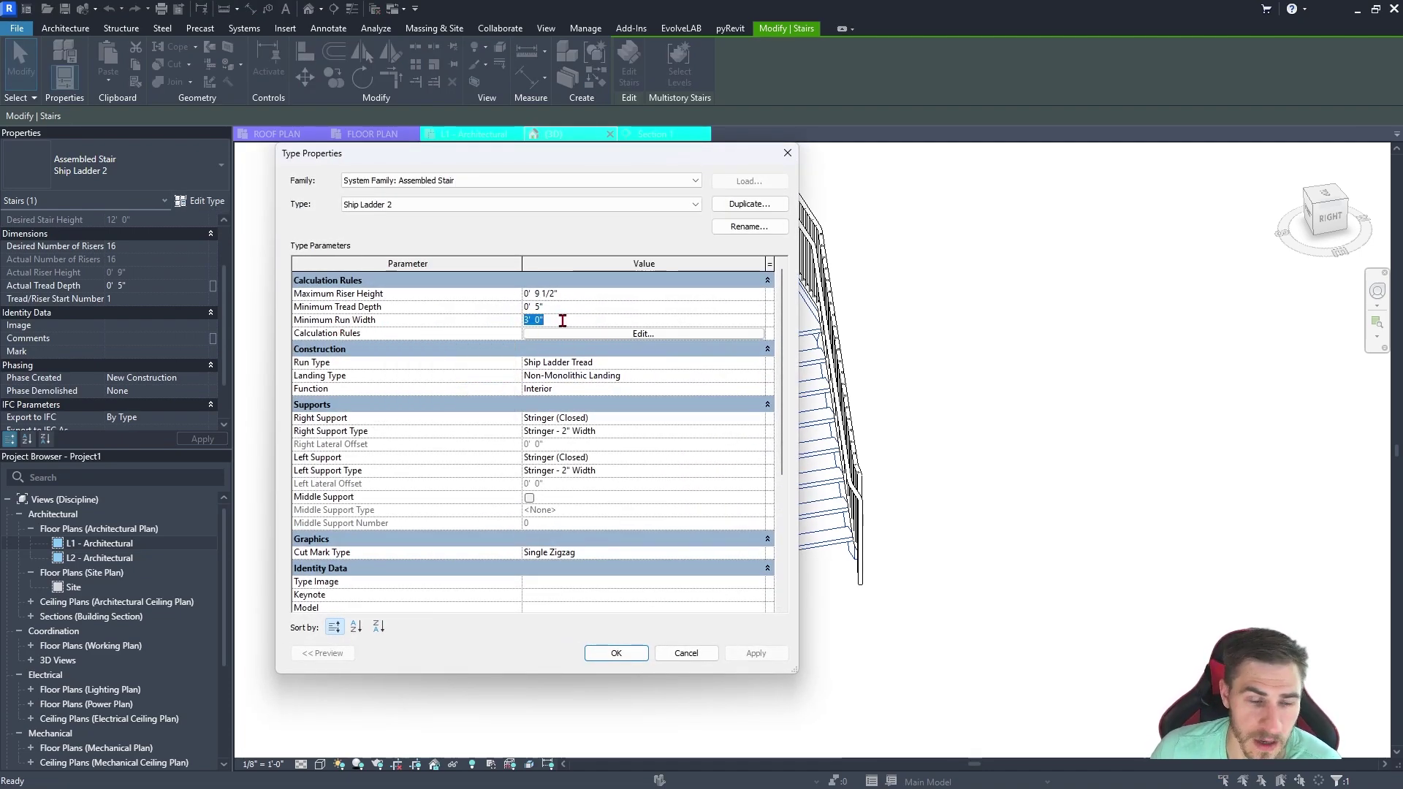
text(1' 8")
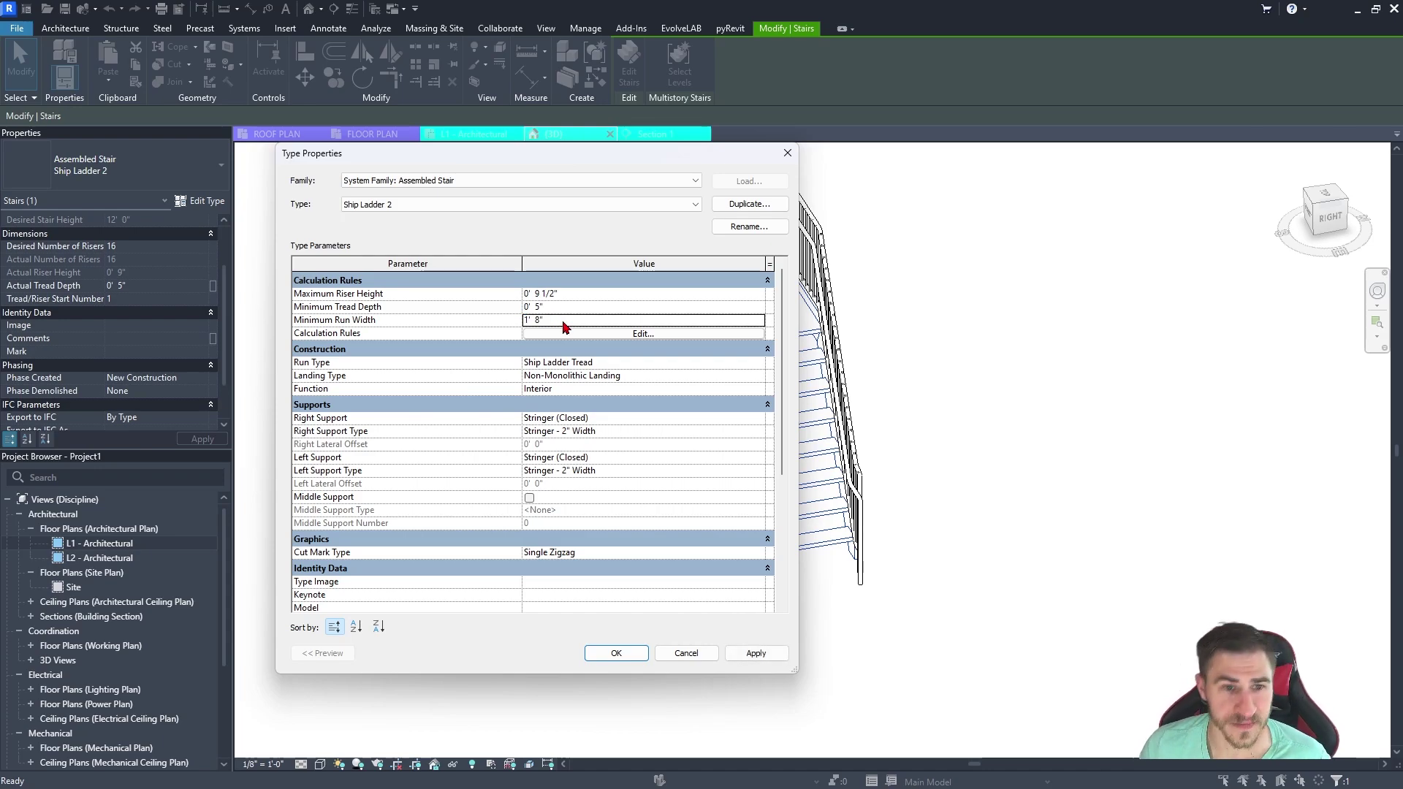
click(691, 653)
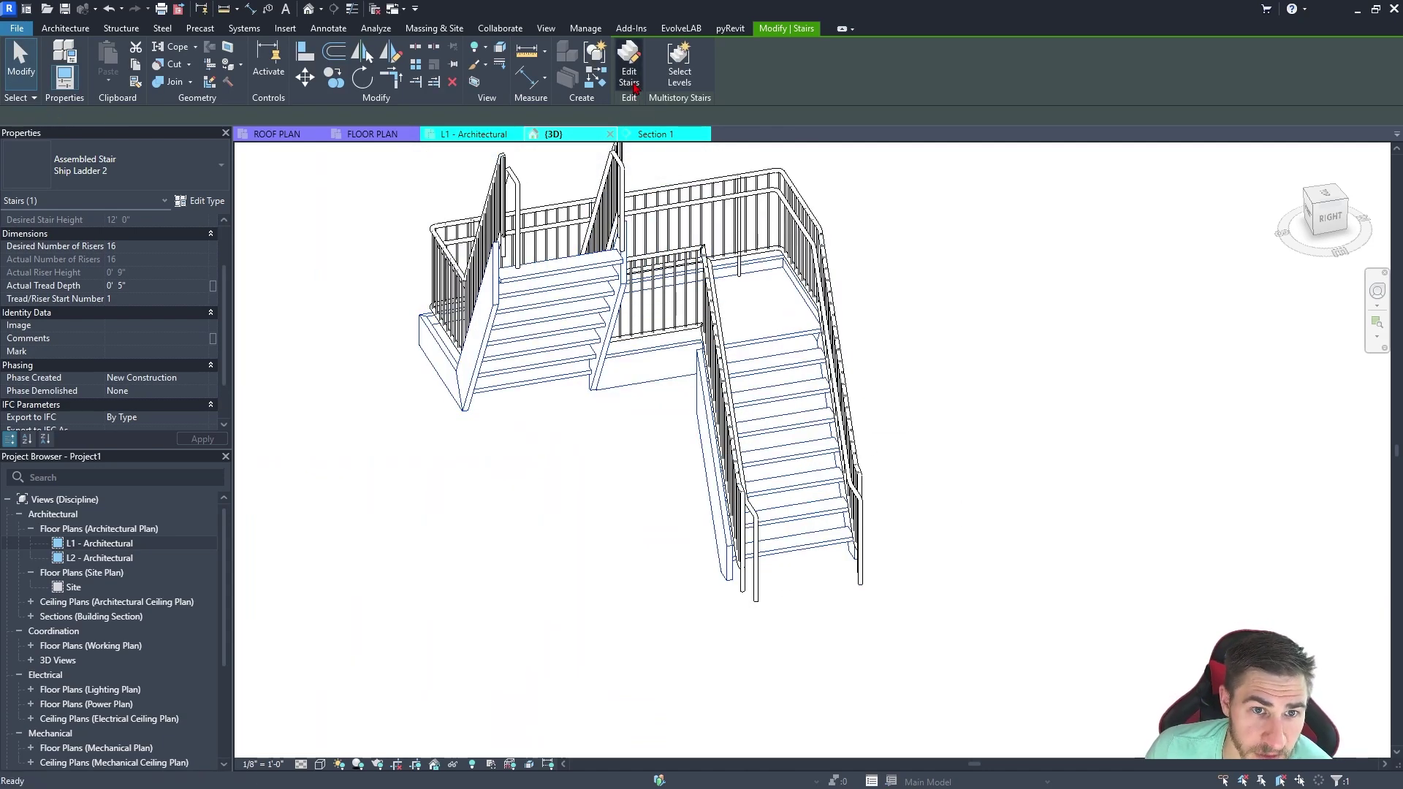
- Start editing the two-run stair and set the lower run's actual run width to 24"
click(629, 62)
click(816, 514)
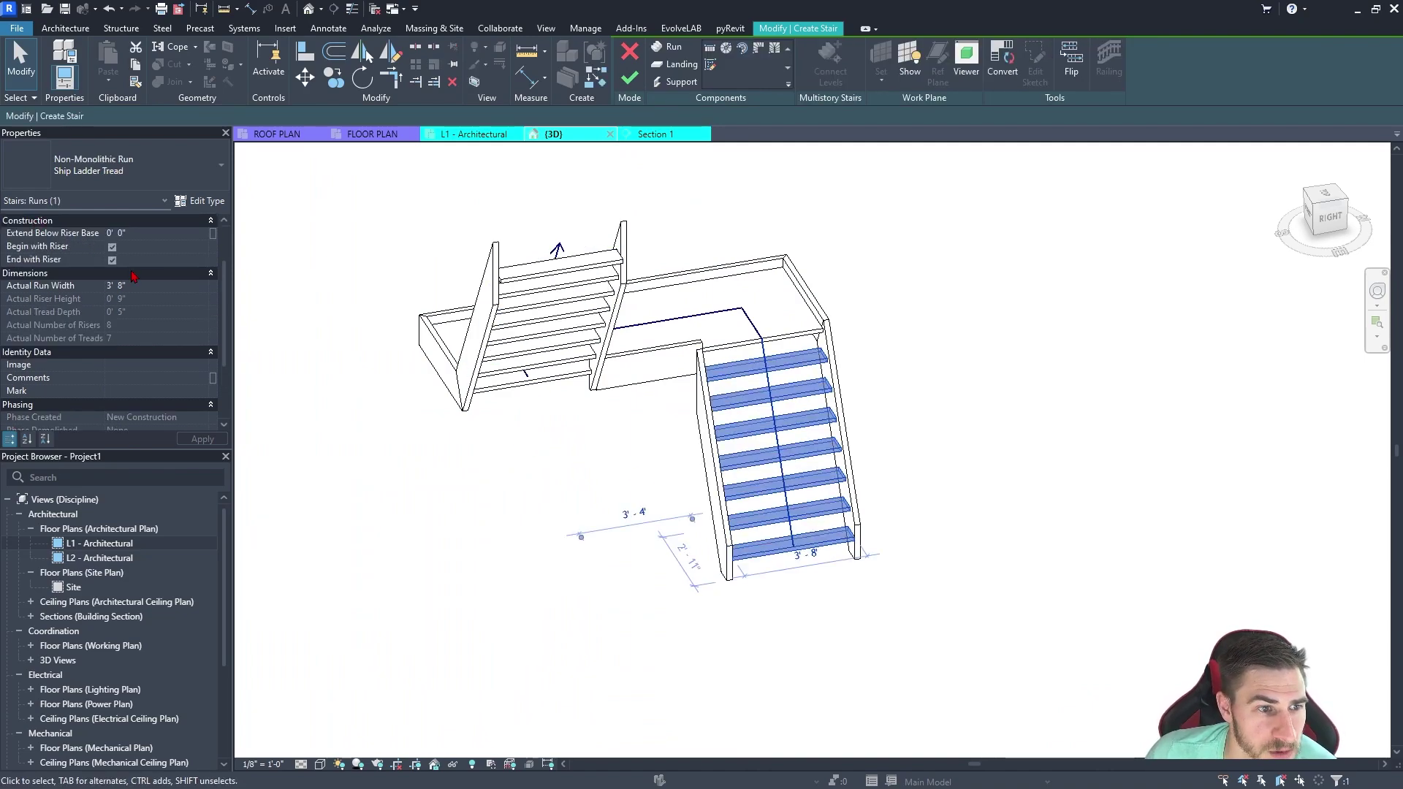
click(162, 285)
text(2)
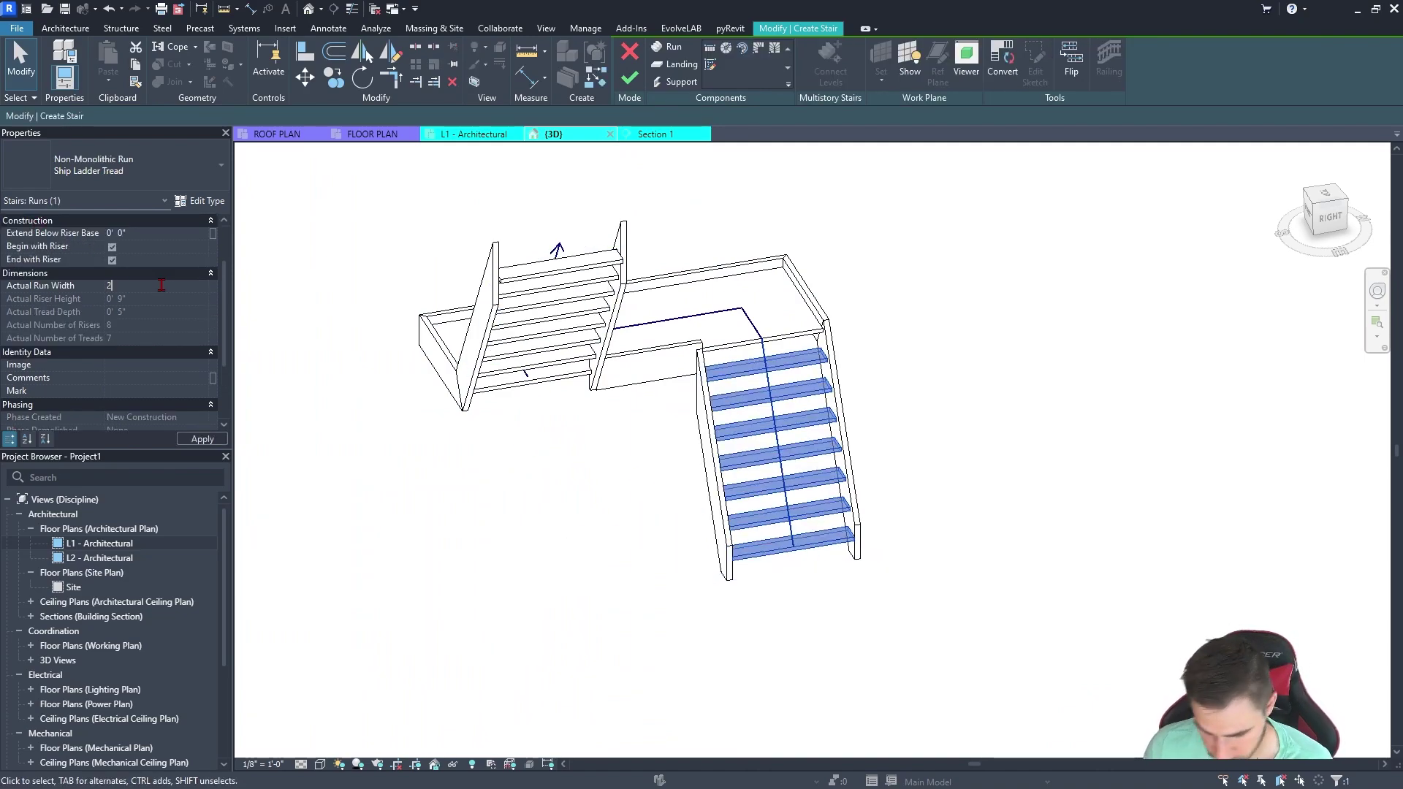
text(4")
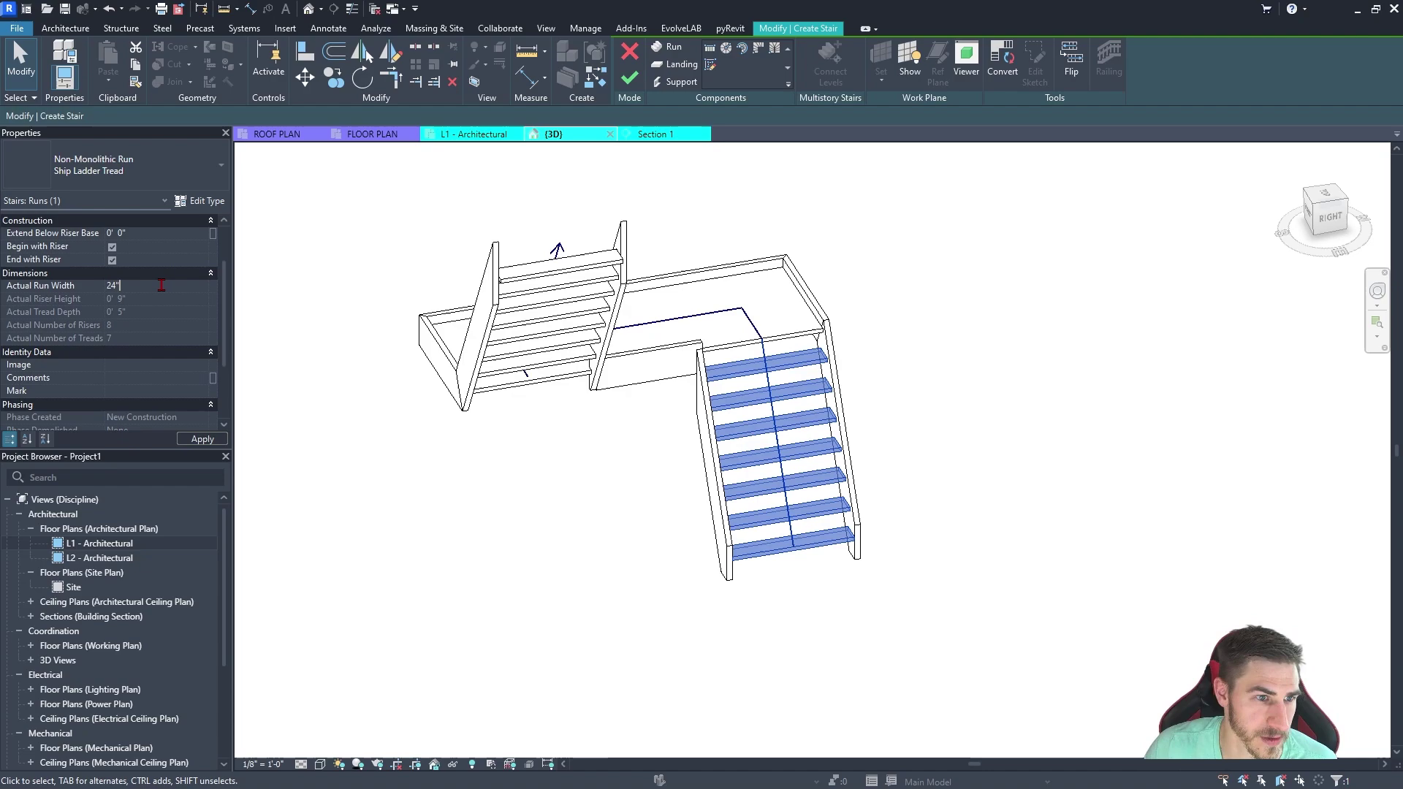
key(Return)
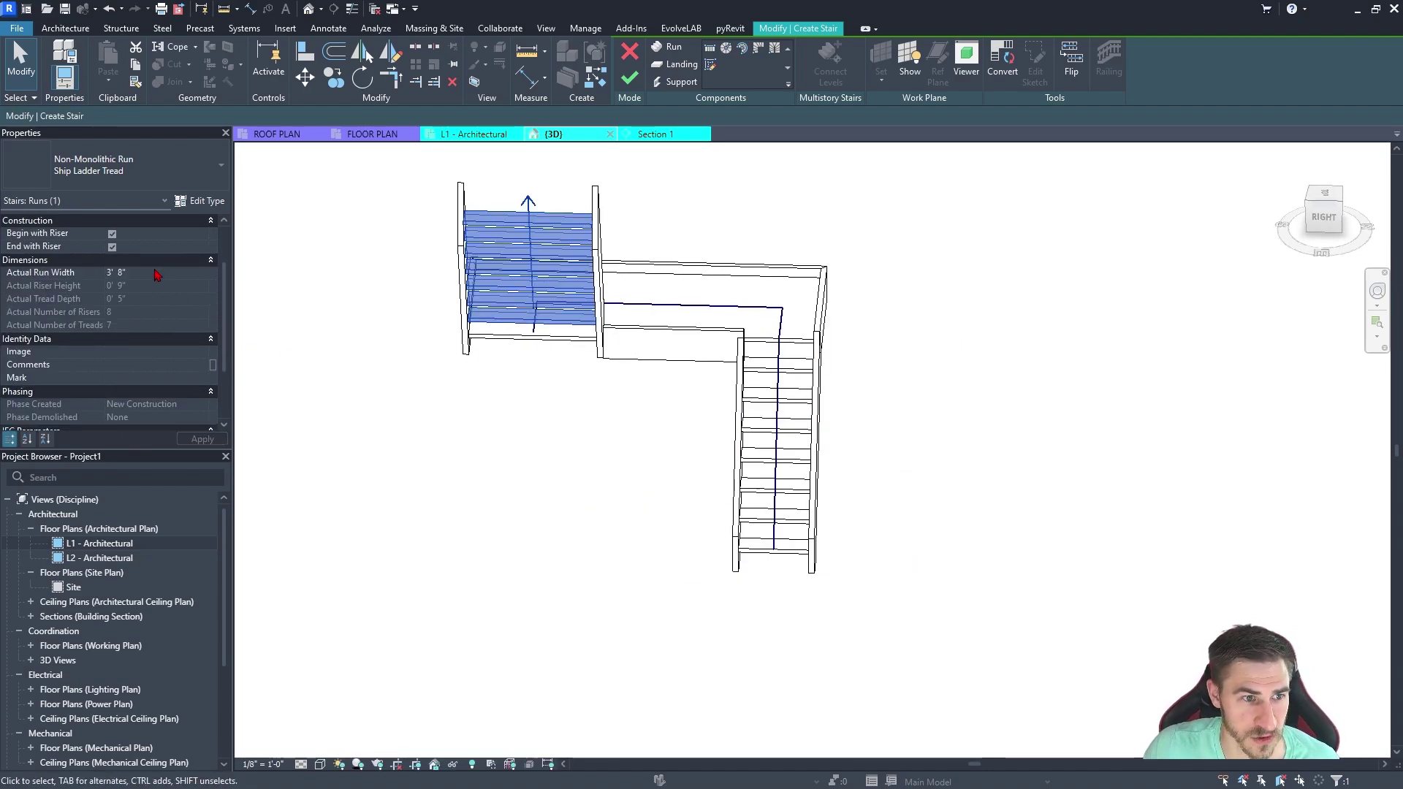
- Set the upper run's actual run width to 24"
click(153, 272)
text(24")
key(Return)
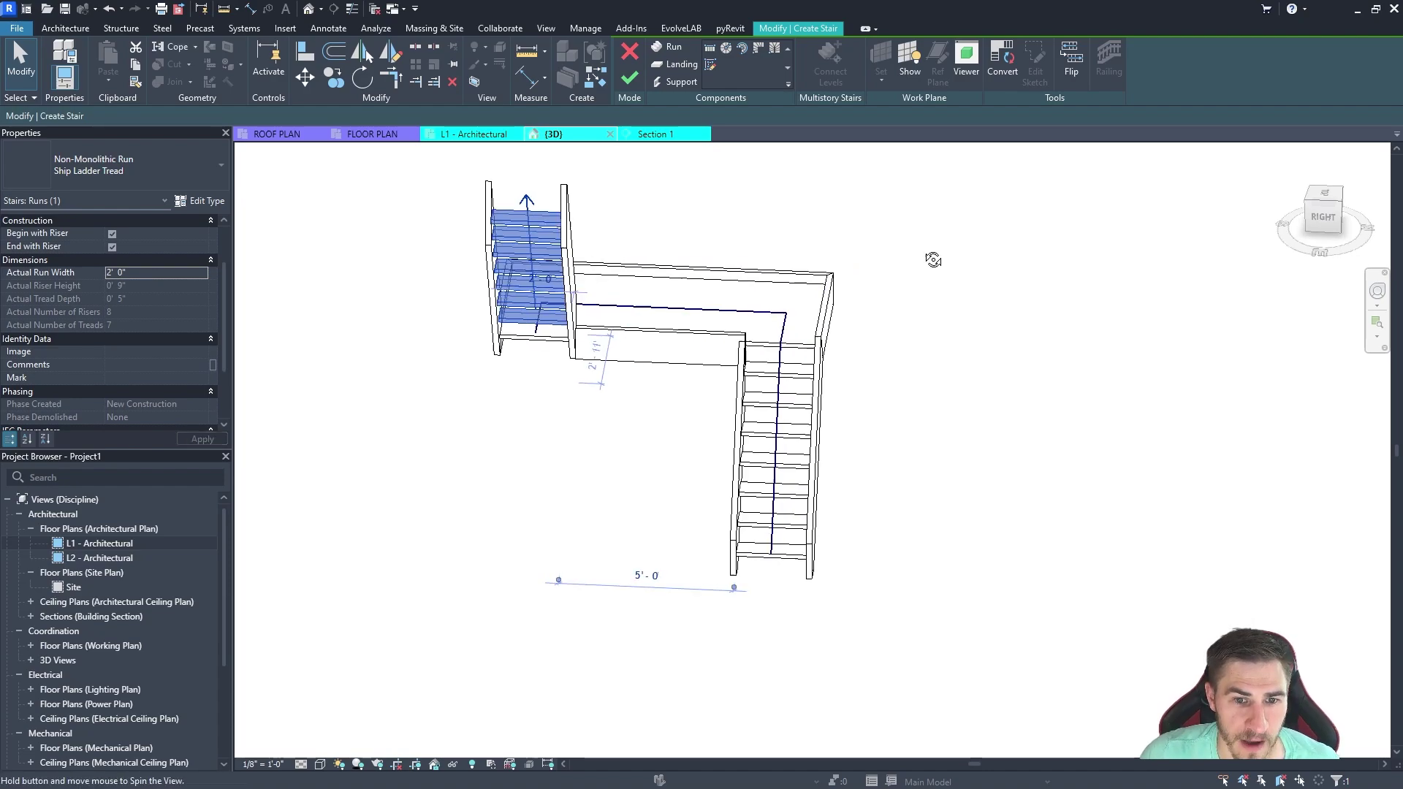
- Examine how the landing's size and depth relate to the two narrowed runs in 3D
shift+middle_drag(930, 260, 841, 439)
click(683, 463)
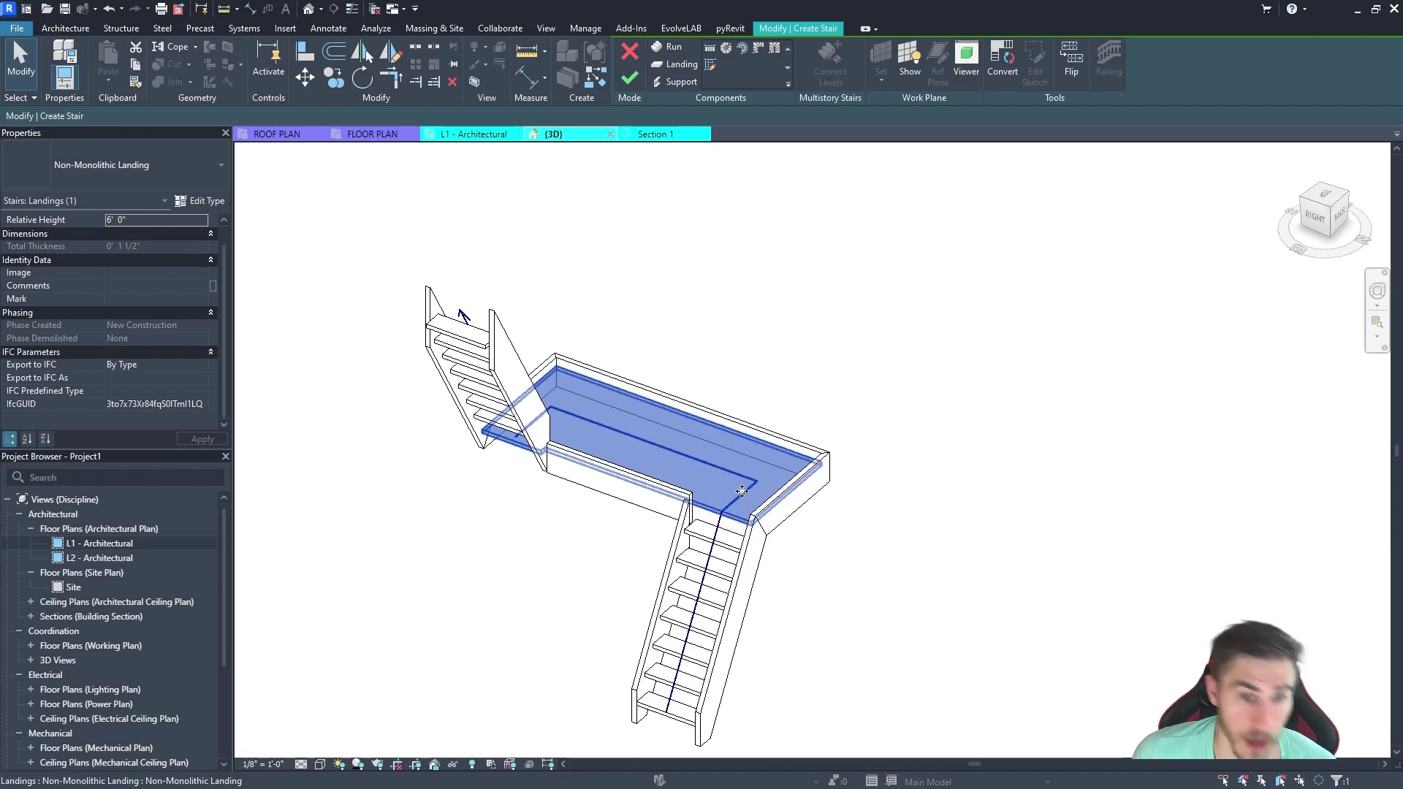
click(737, 548)
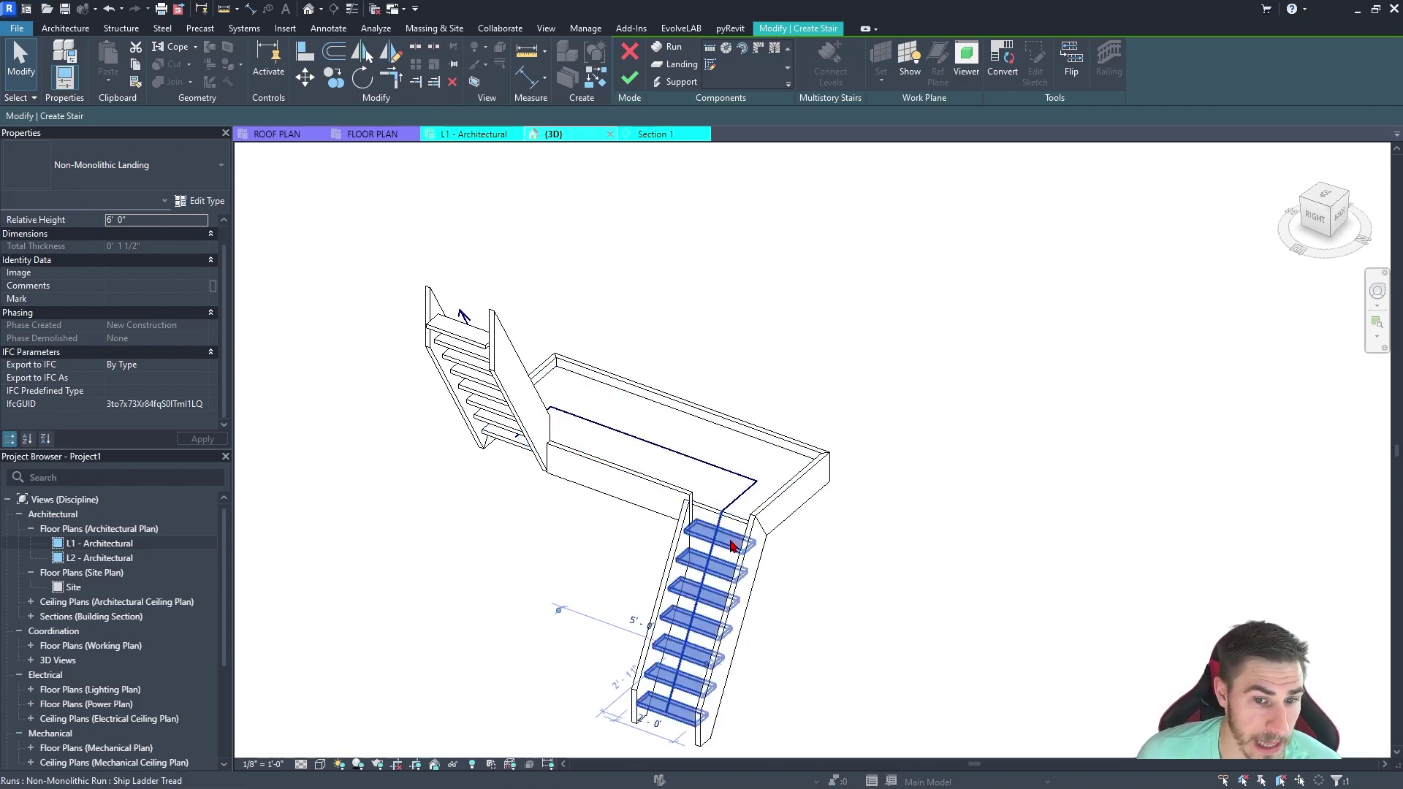
click(810, 601)
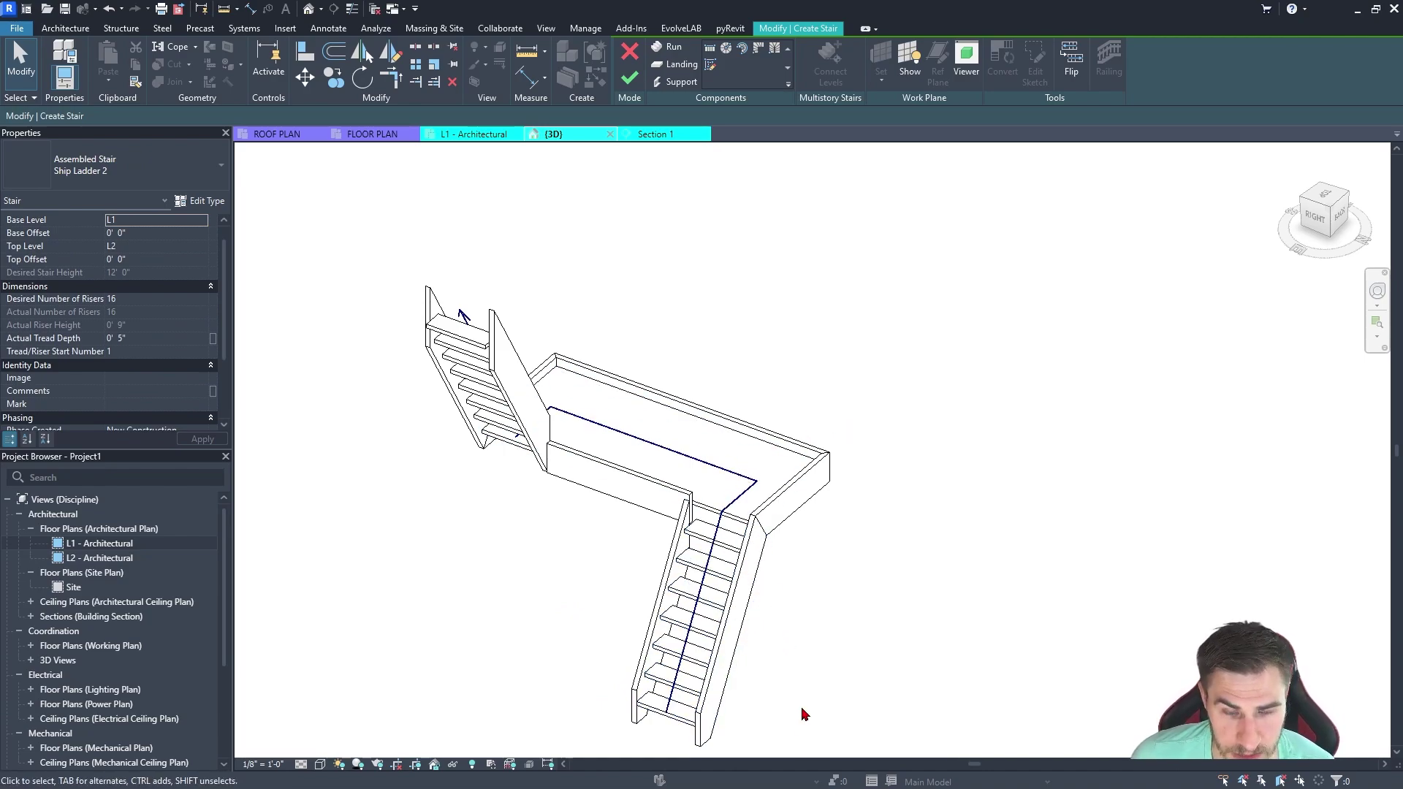
click(690, 473)
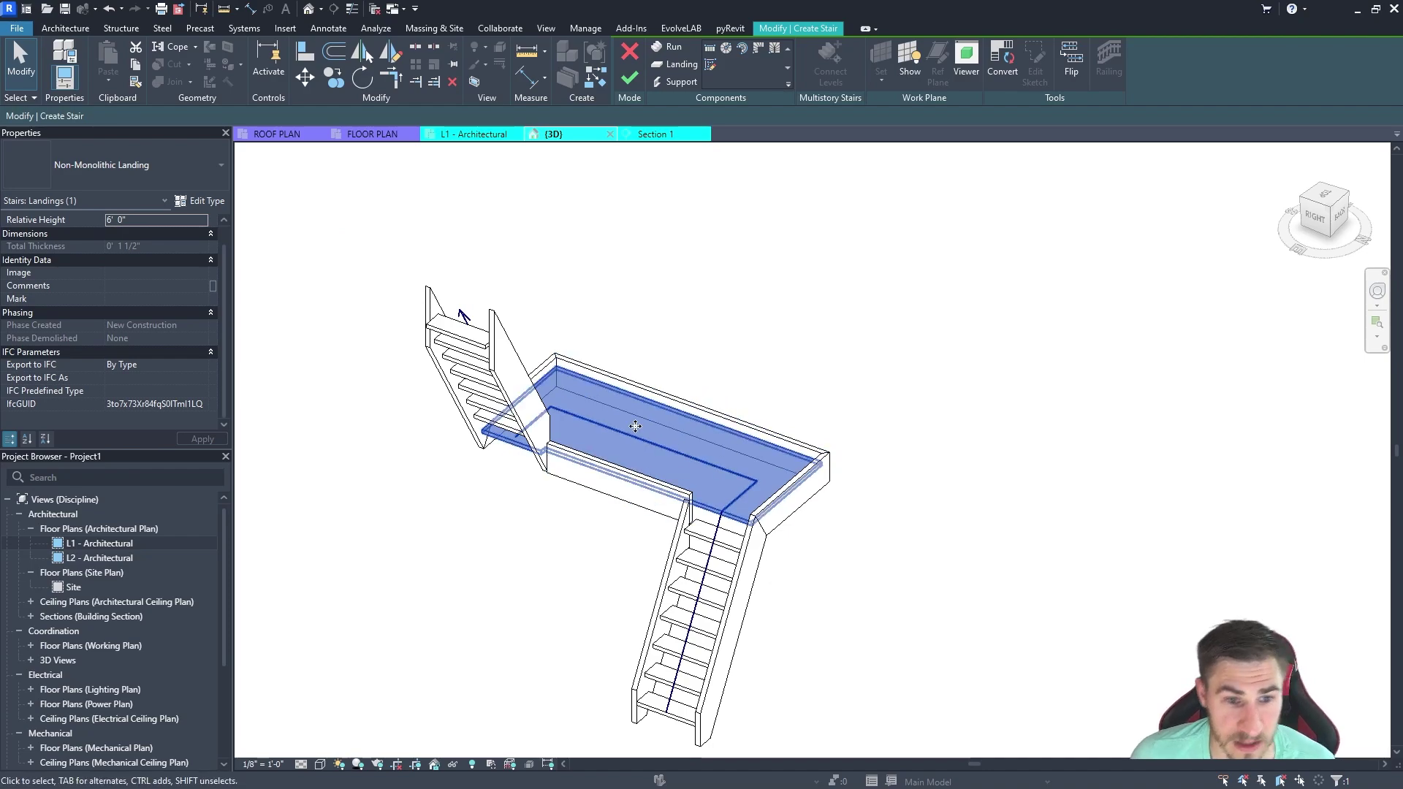
click(484, 394)
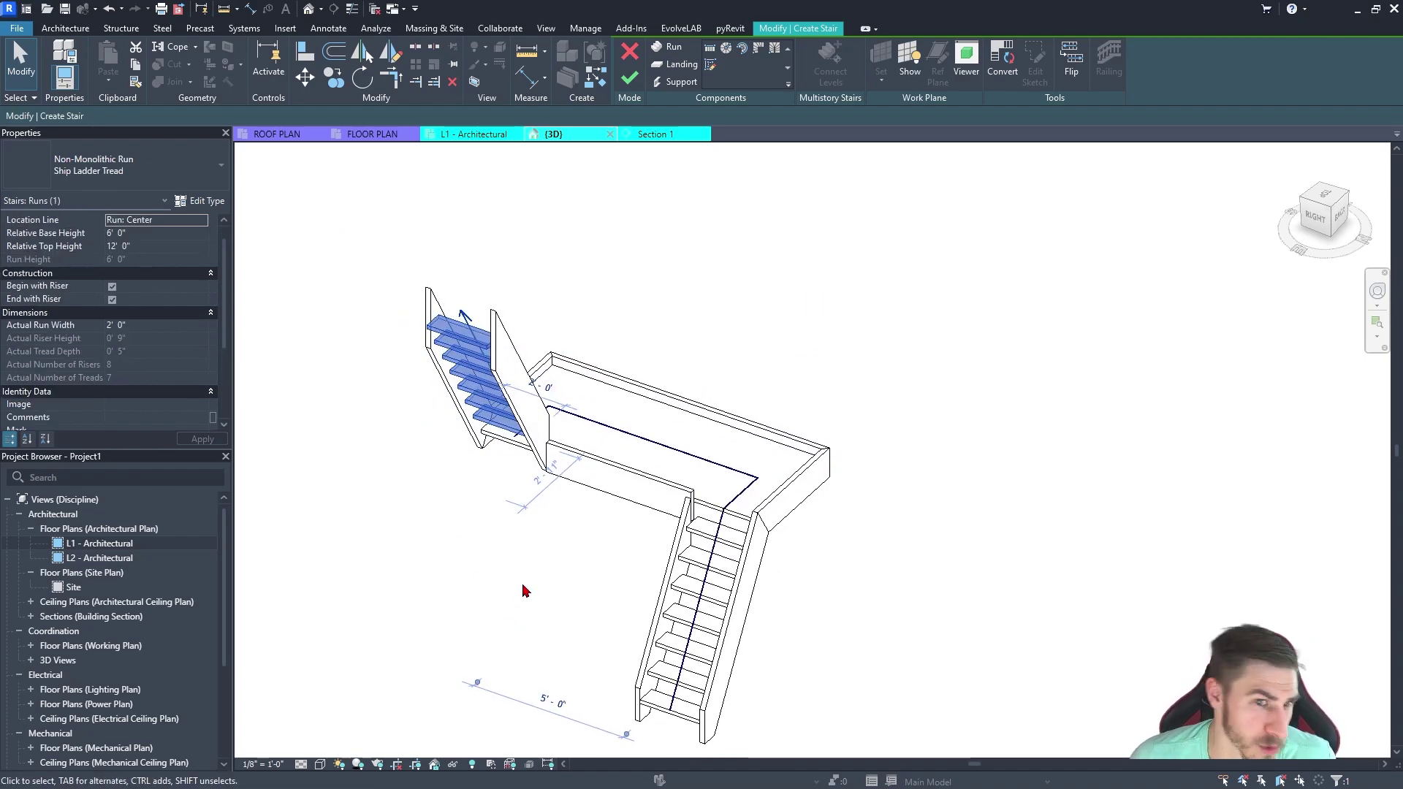
click(740, 470)
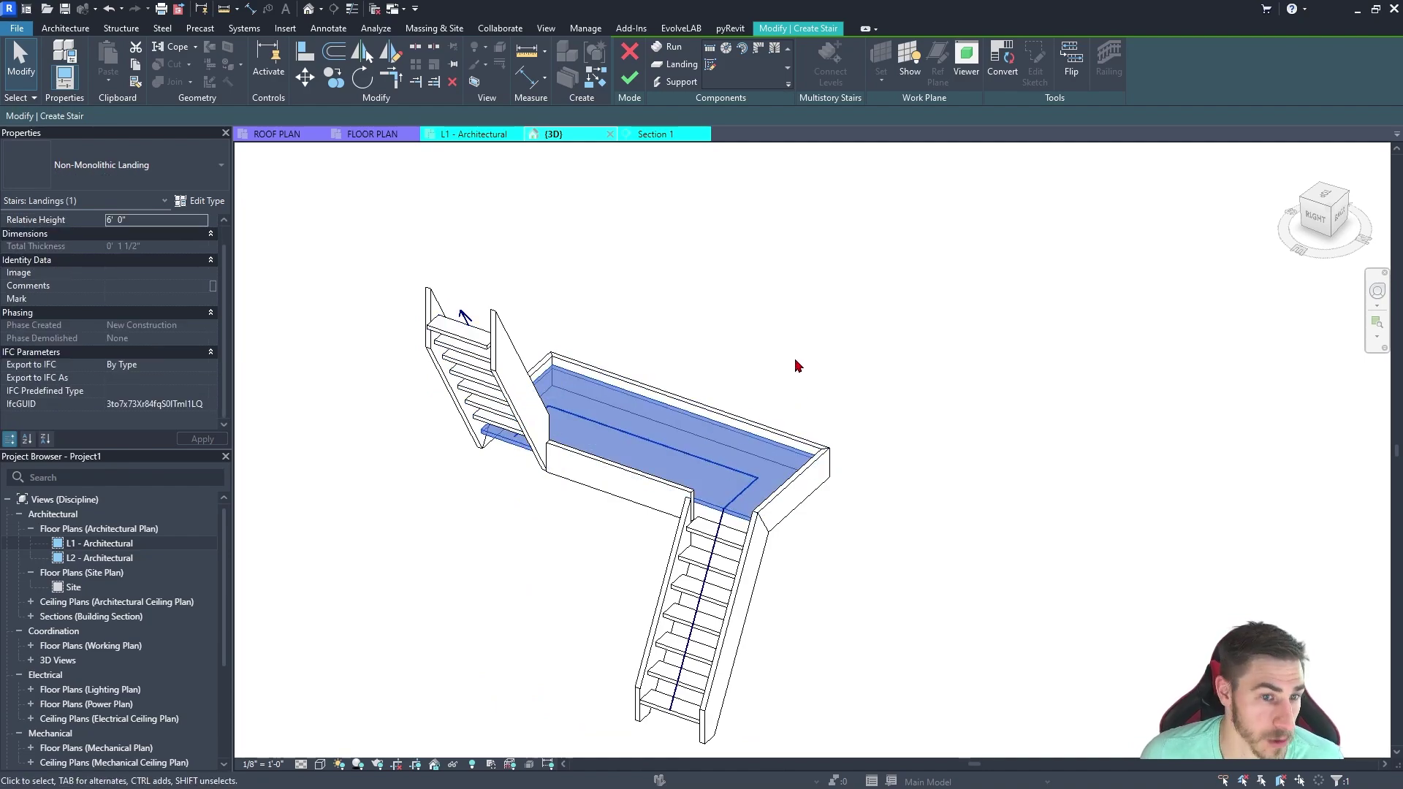
shift+middle_drag(799, 366, 642, 439)
click(736, 401)
click(658, 454)
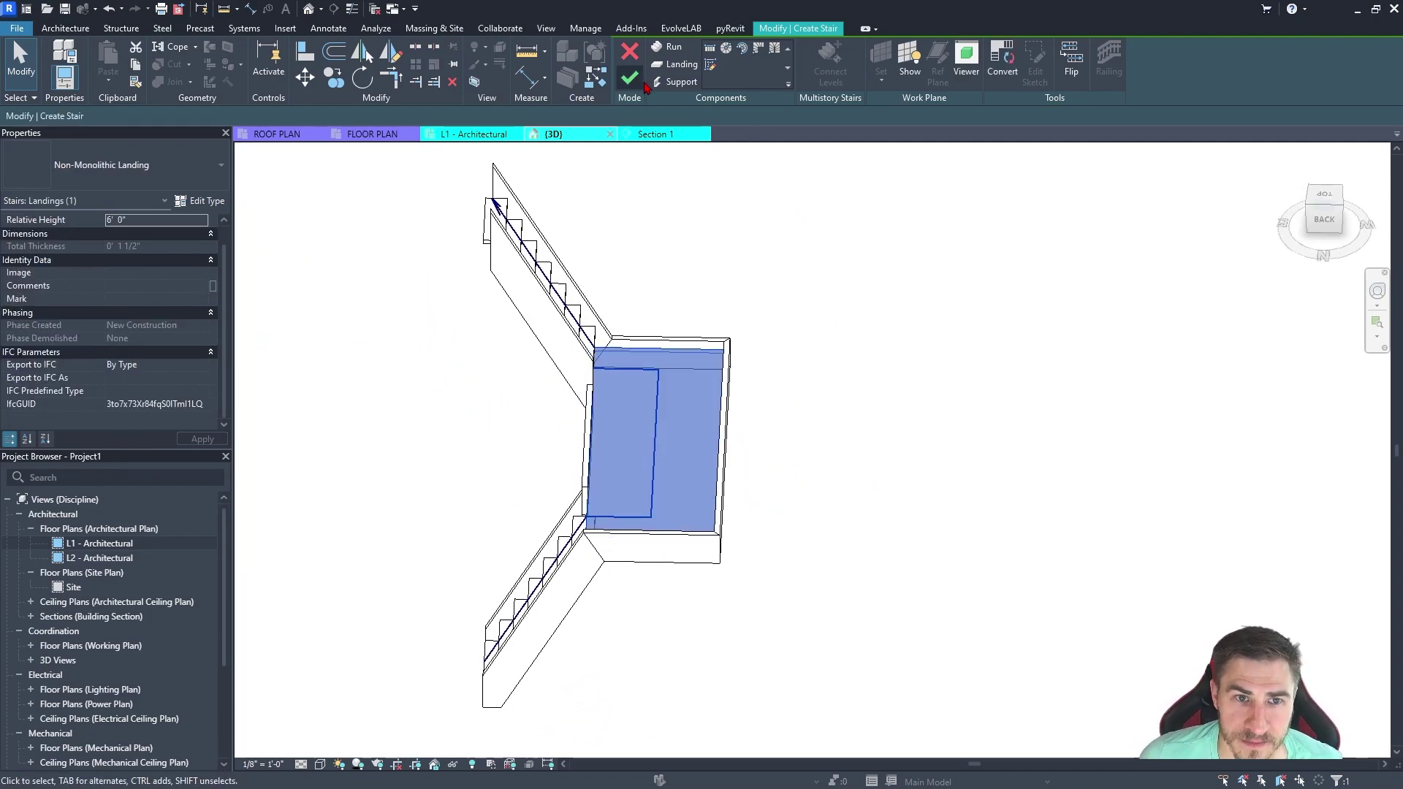
shift+middle_drag(768, 353, 789, 391)
click(822, 379)
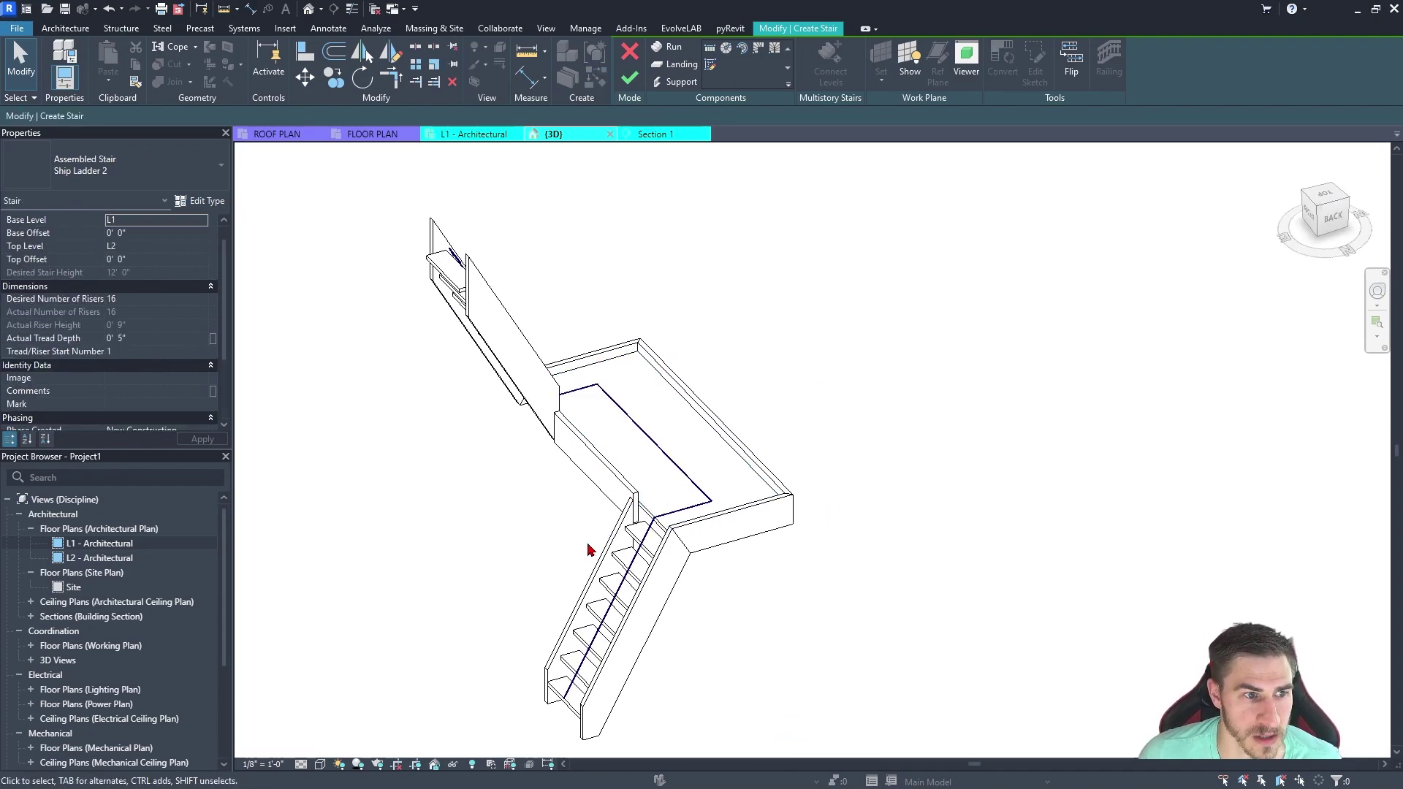
- Delete the oversized landing and recreate it by picking the lower and upper runs
click(673, 473)
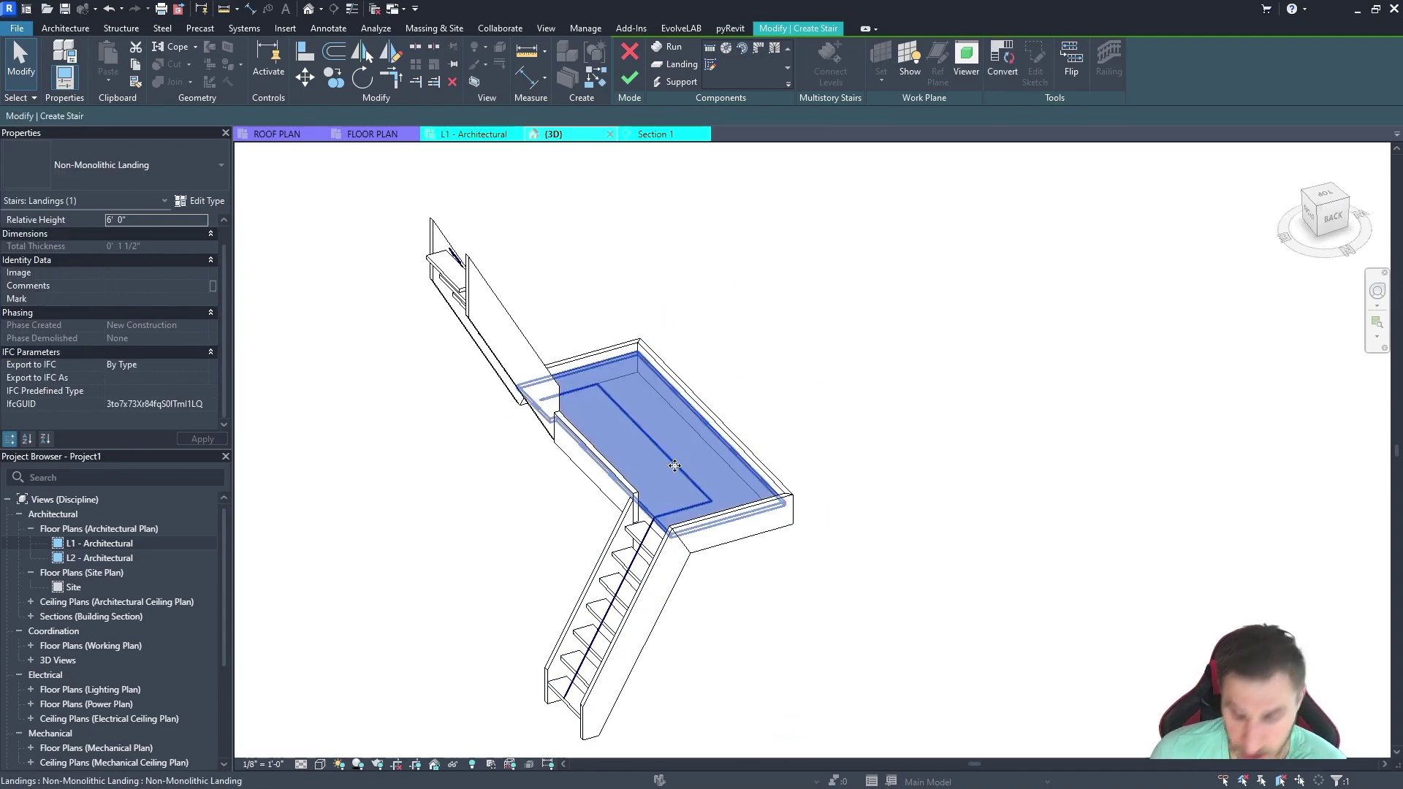
key(Delete)
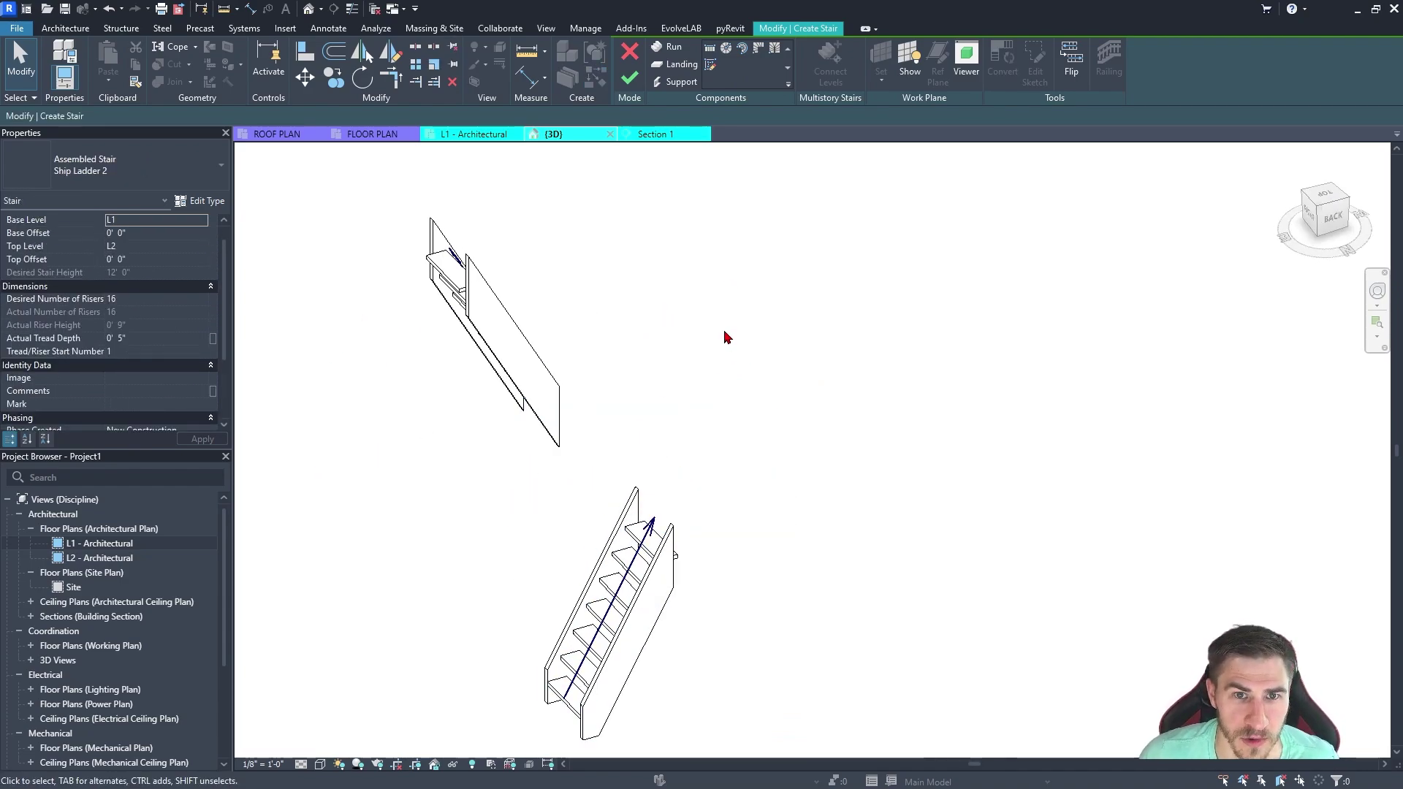
click(674, 65)
click(627, 585)
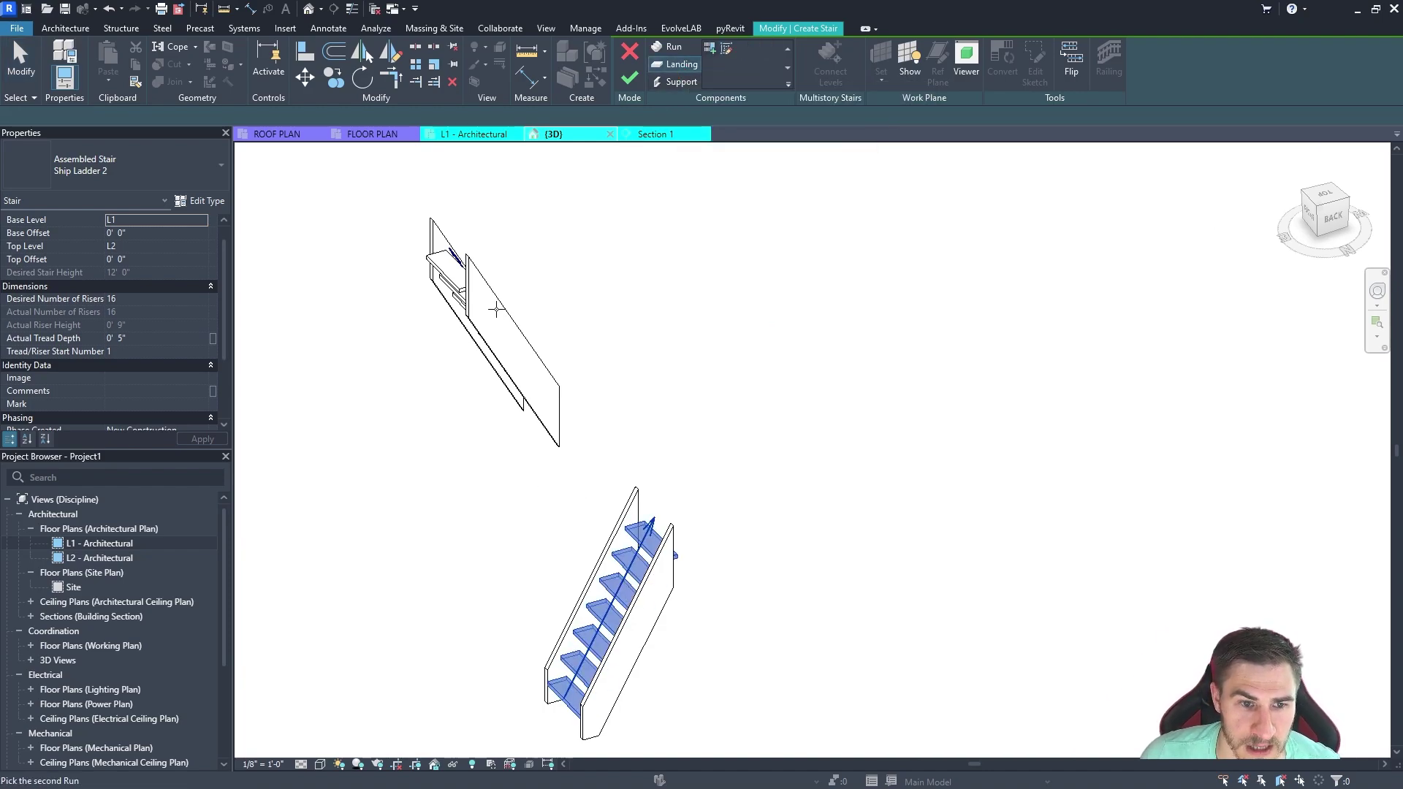
shift+middle_drag(595, 382, 464, 313)
click(494, 413)
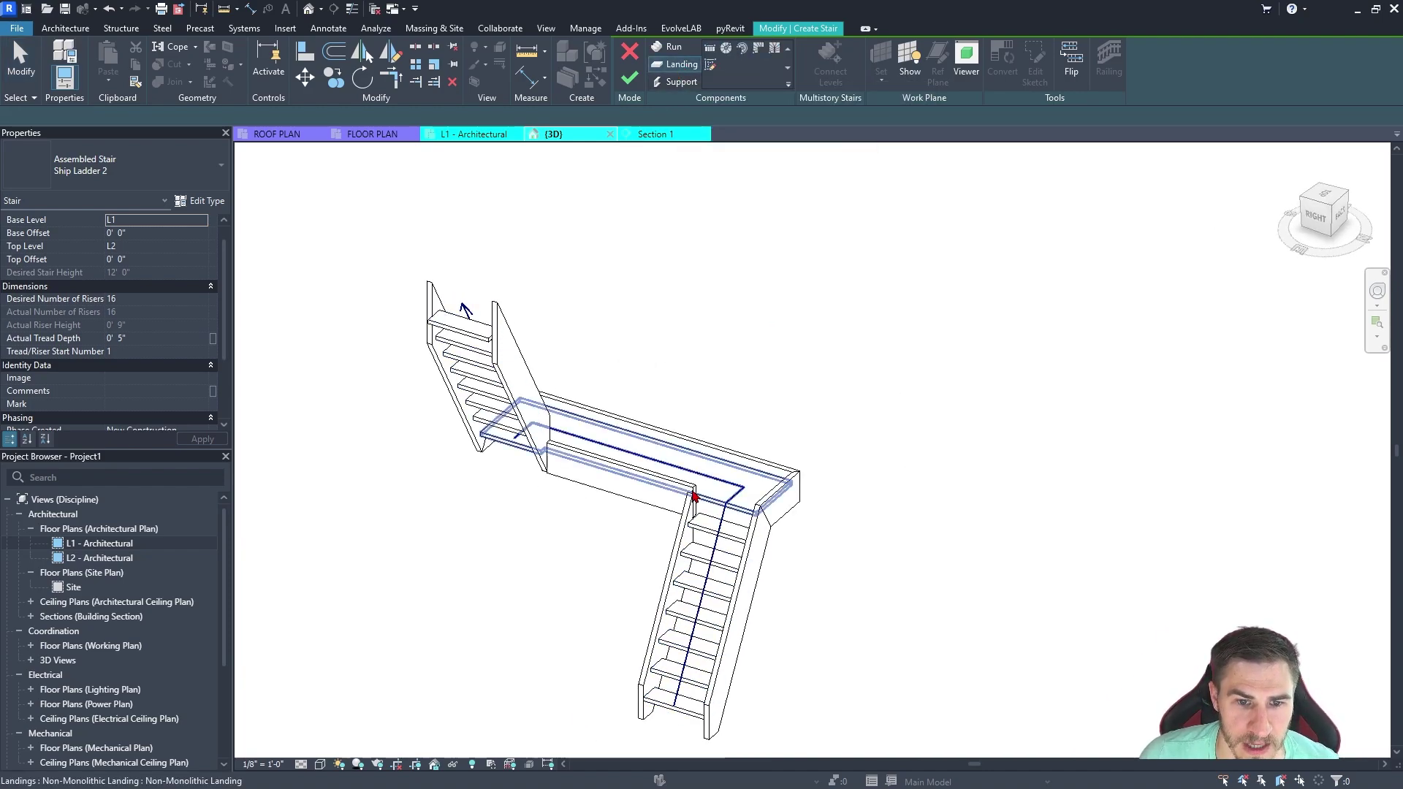
key(Escape)
- Move the upper run sideways toward the lower run, leaving about 10" between them, and inspect the shortened landing
shift+middle_drag(723, 470, 576, 542)
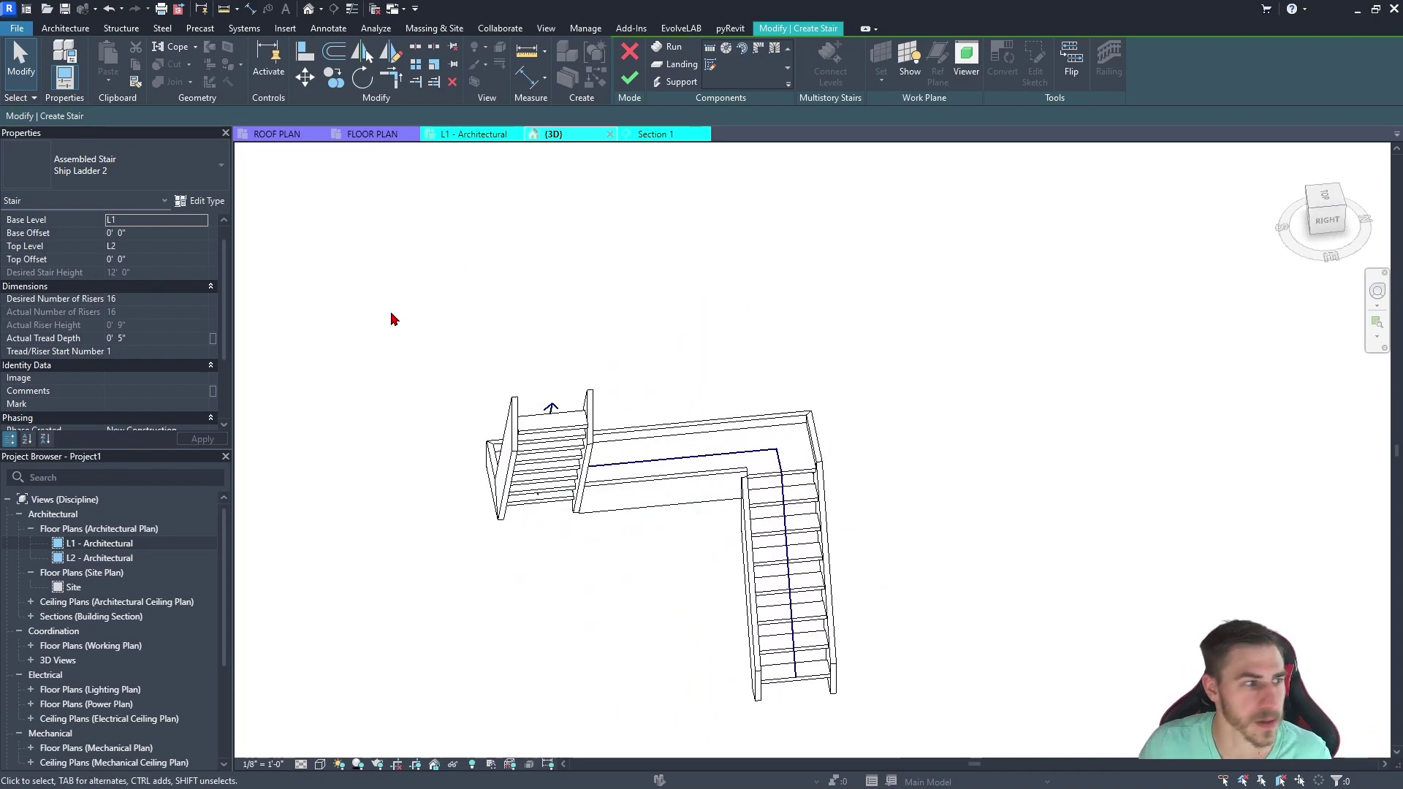
click(563, 435)
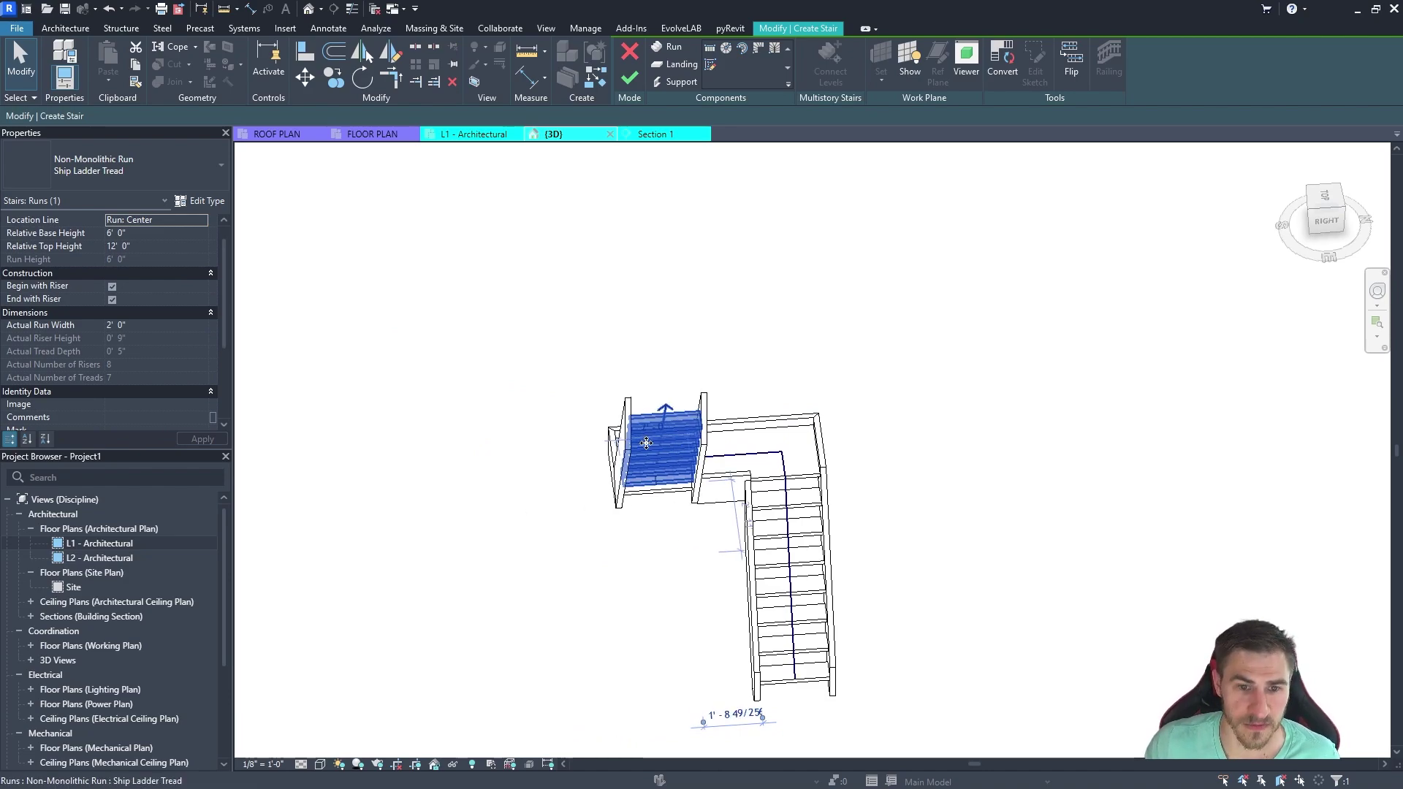
shift+middle_drag(651, 448, 677, 616)
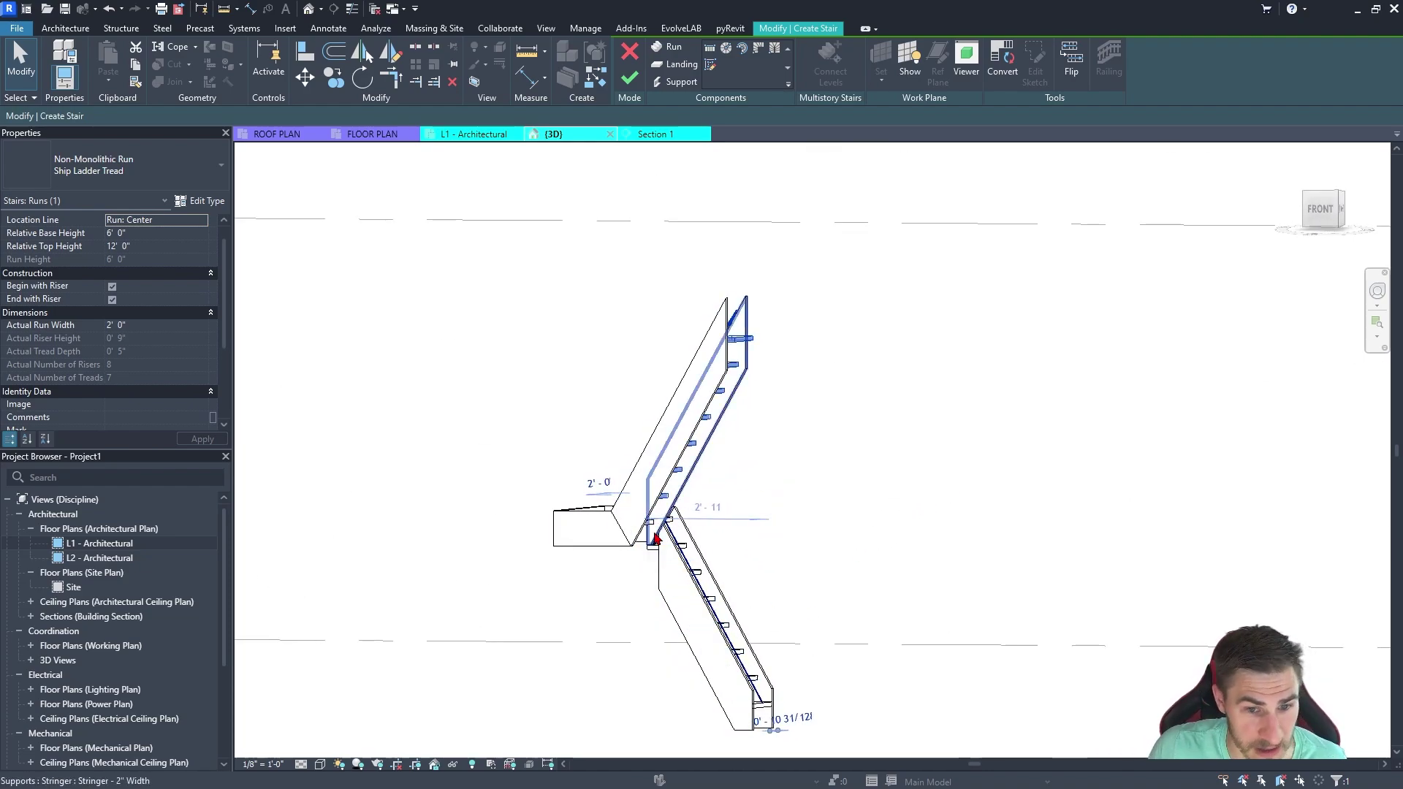
mouse_move(795, 616)
shift+middle_down()
mouse_move(830, 567)
mouse_move(778, 612)
mouse_move(824, 625)
mouse_move(799, 600)
mouse_move(783, 698)
mouse_move(818, 625)
shift+middle_up()
click(814, 655)
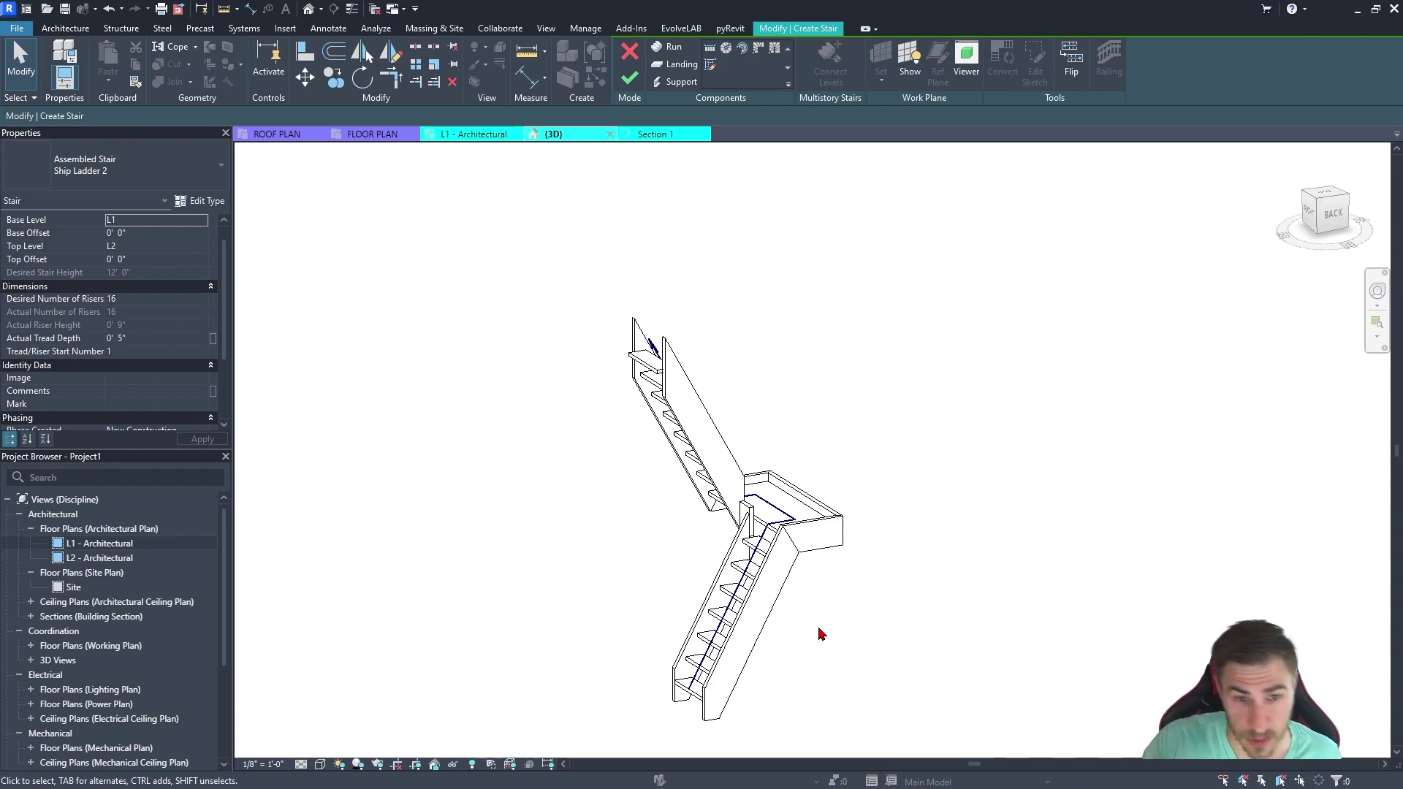
shift+middle_drag(790, 439, 726, 674)
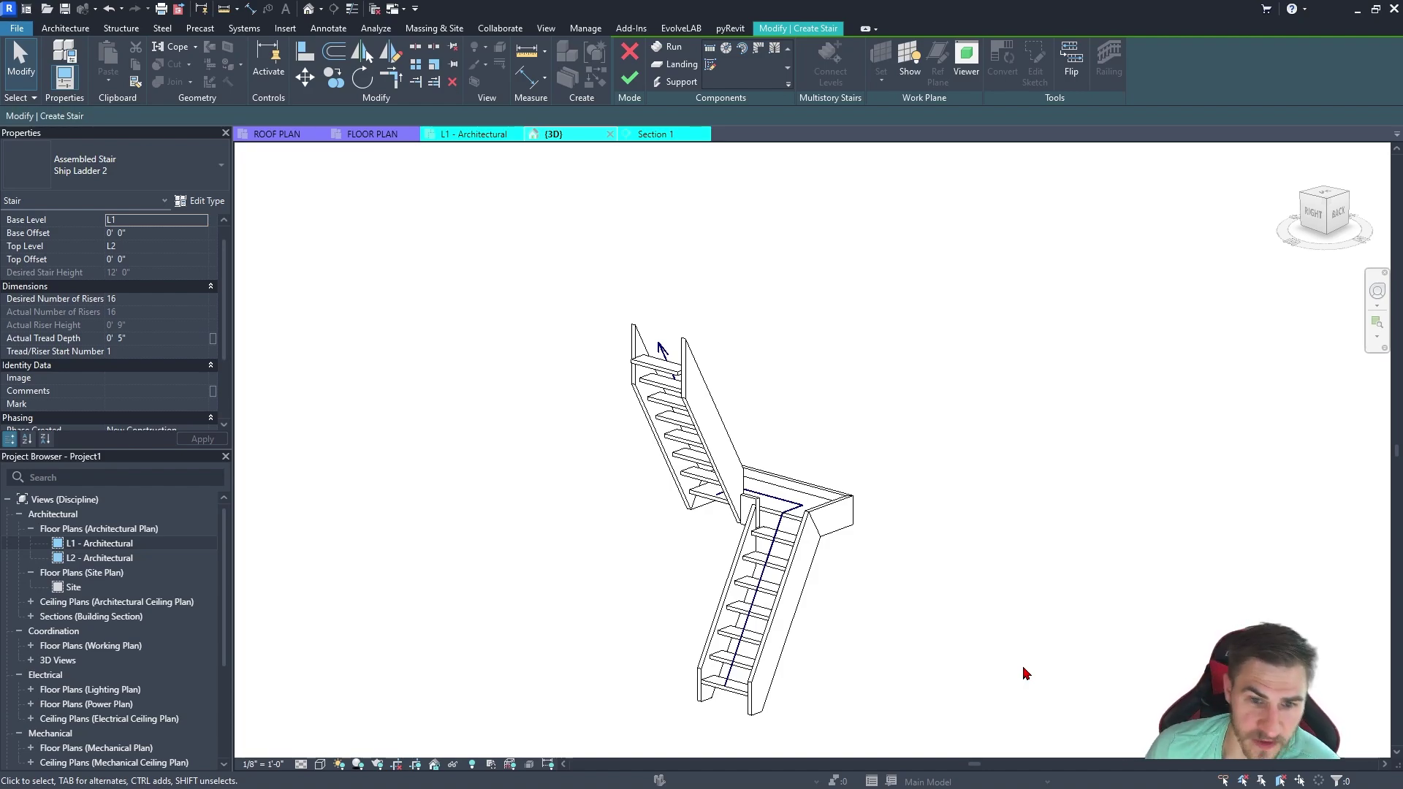
middle_drag(959, 614, 953, 592)
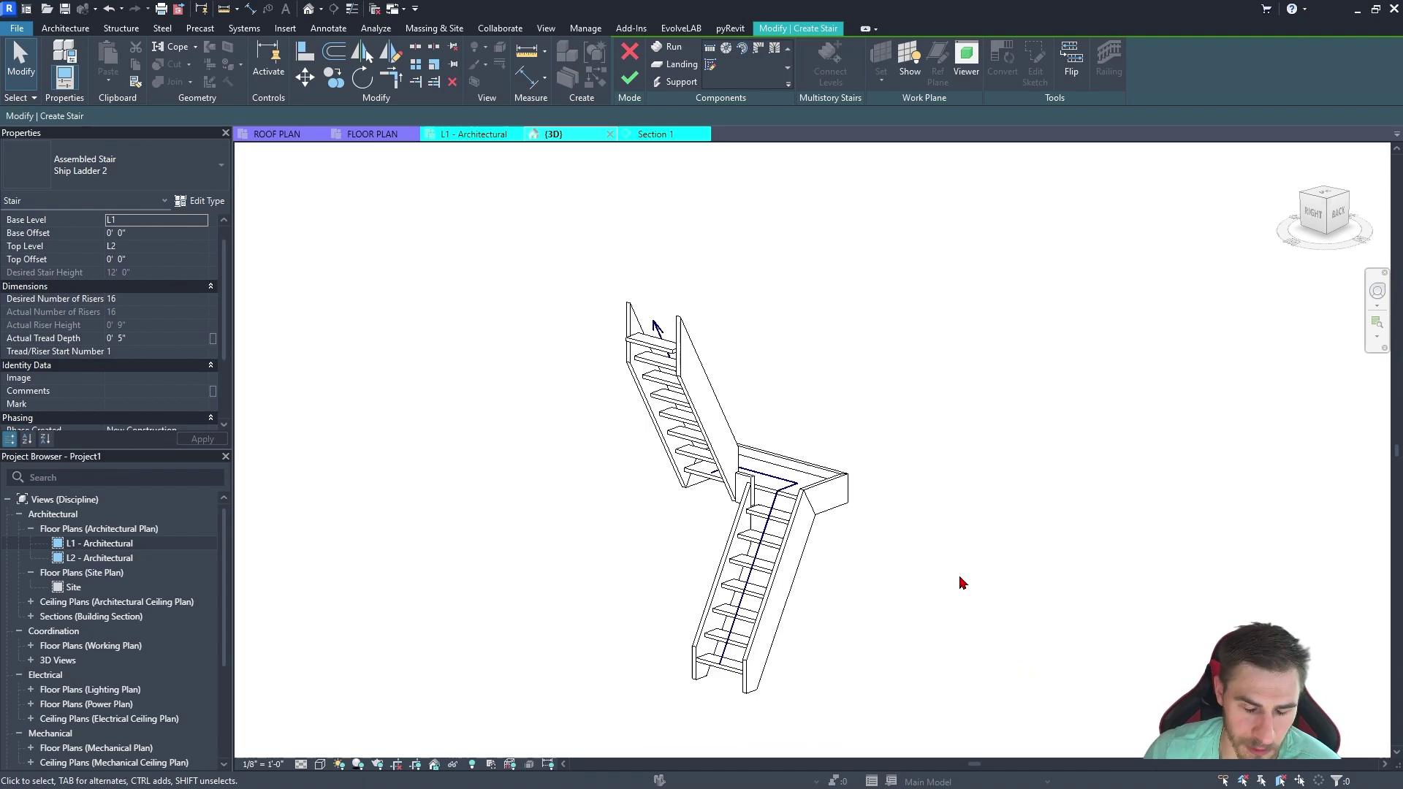